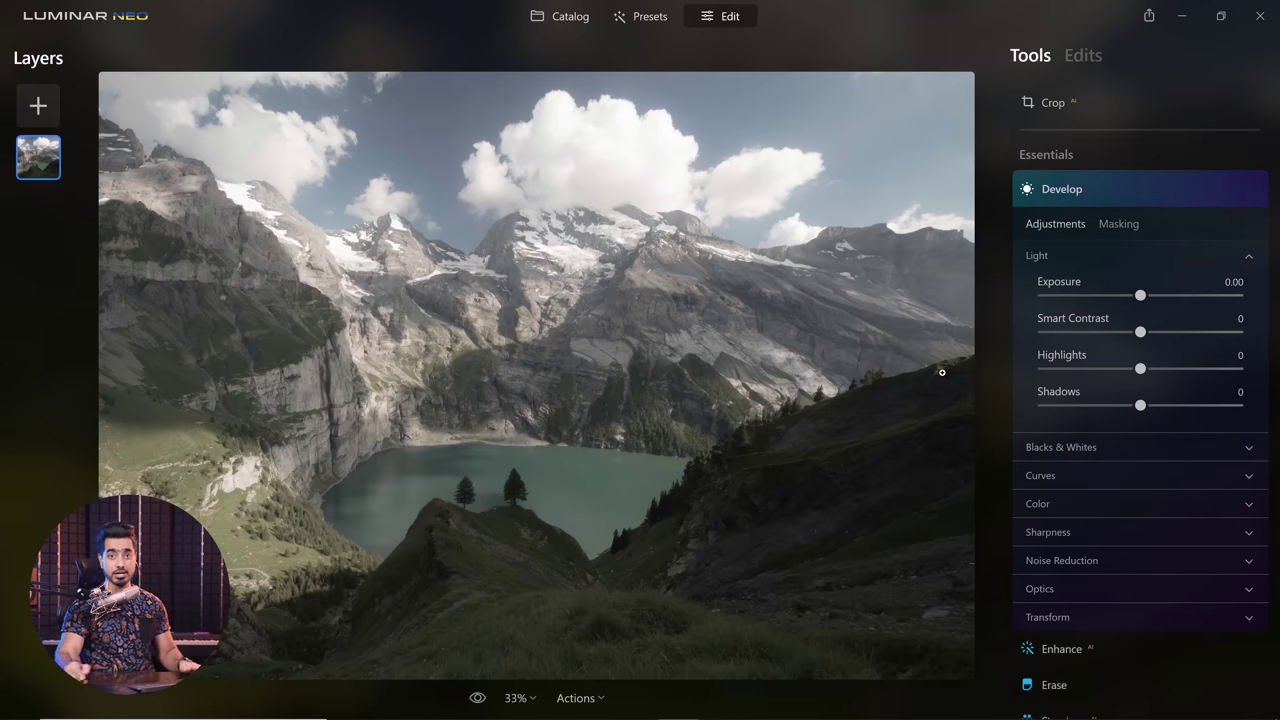
Check which AI Mask areas are offered for the Develop tool on the mountain lake photo.
{"action": "left_click", "coordinate": [1117, 223]}
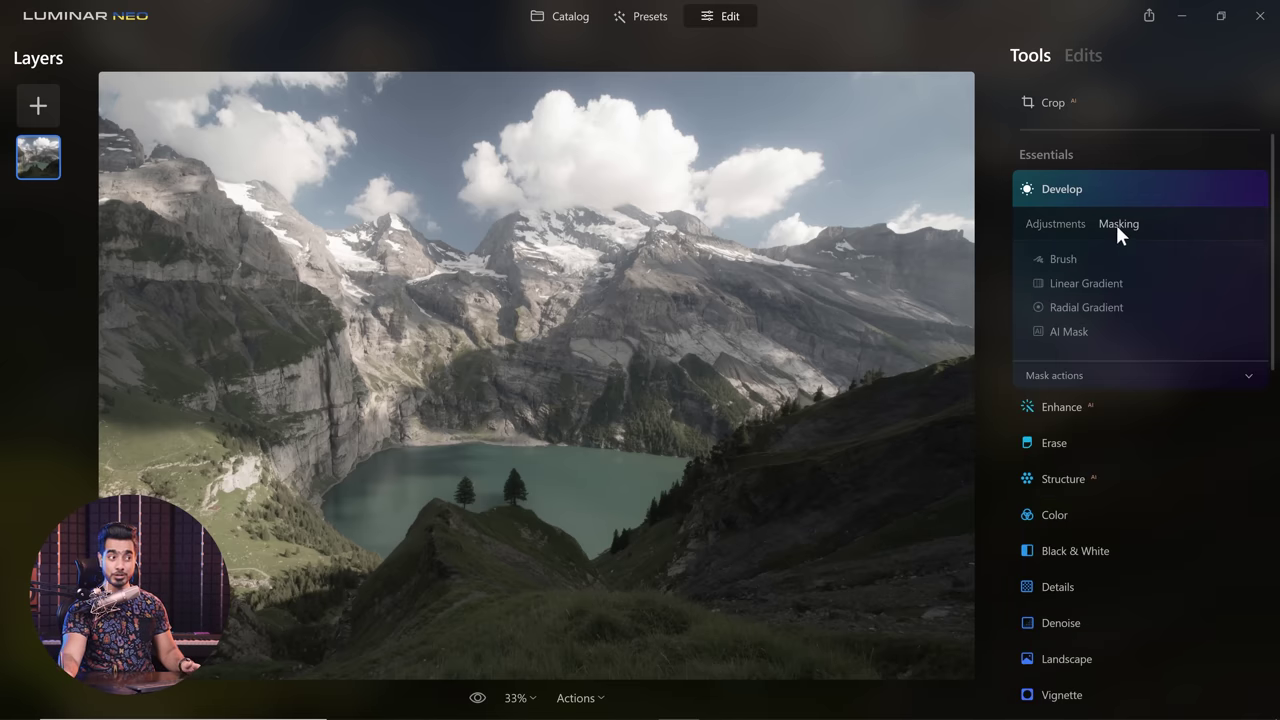
{"action": "left_click", "coordinate": [1059, 330]}
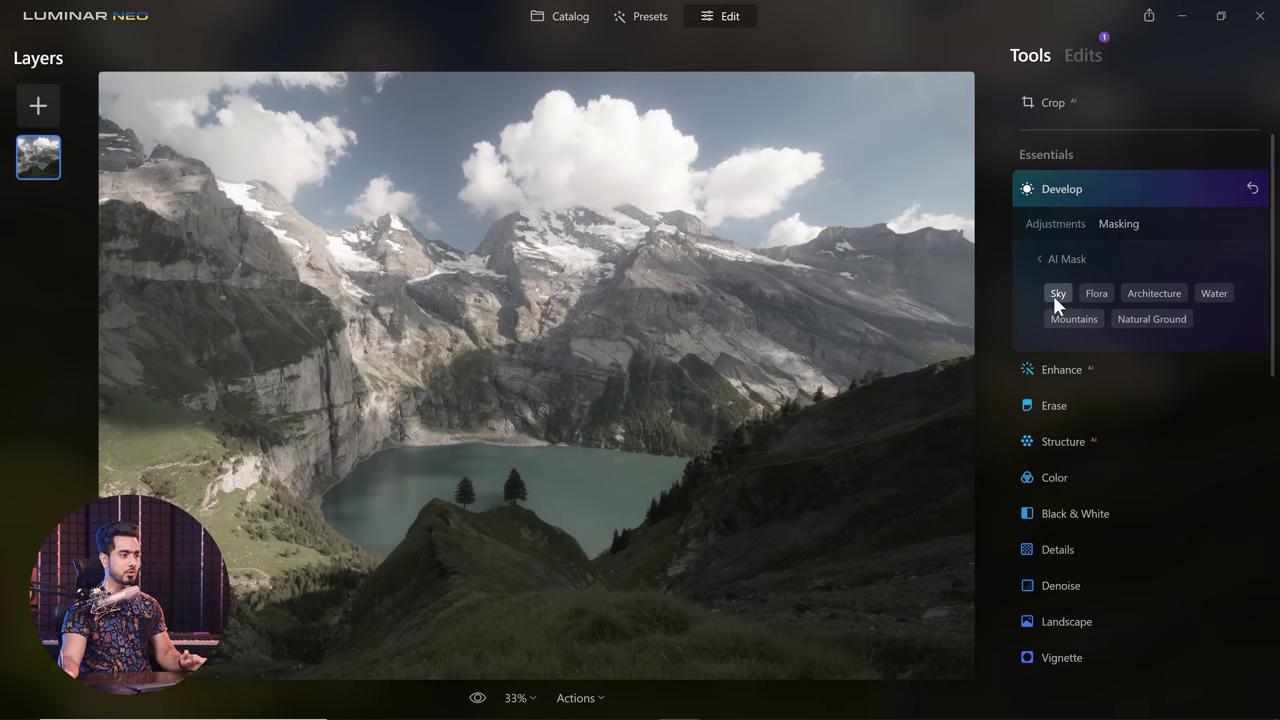
{"action": "left_click", "coordinate": [1040, 226]}
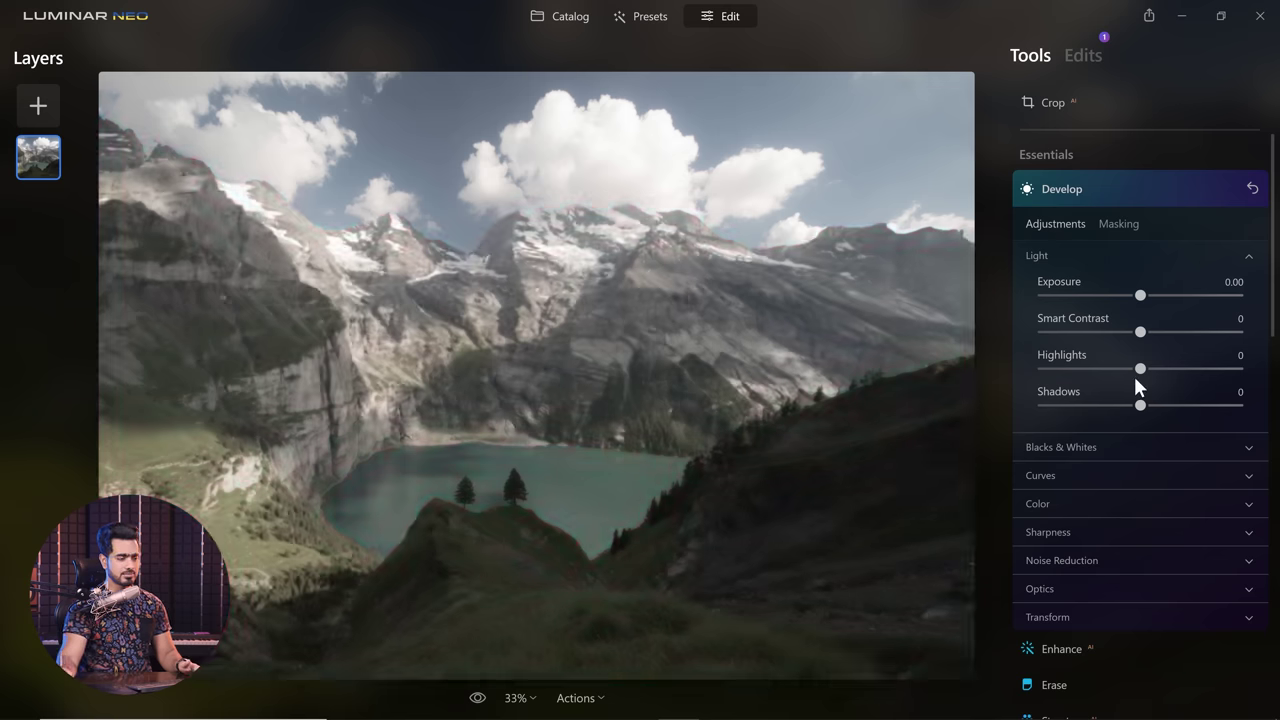
In Develop, lower Whites to -100 and Highlights to -61, and raise Shadows strongly.
{"action": "left_click", "coordinate": [1114, 449]}
{"action": "left_click_drag", "start_coordinate": [1140, 487], "coordinate": [1023, 500]}
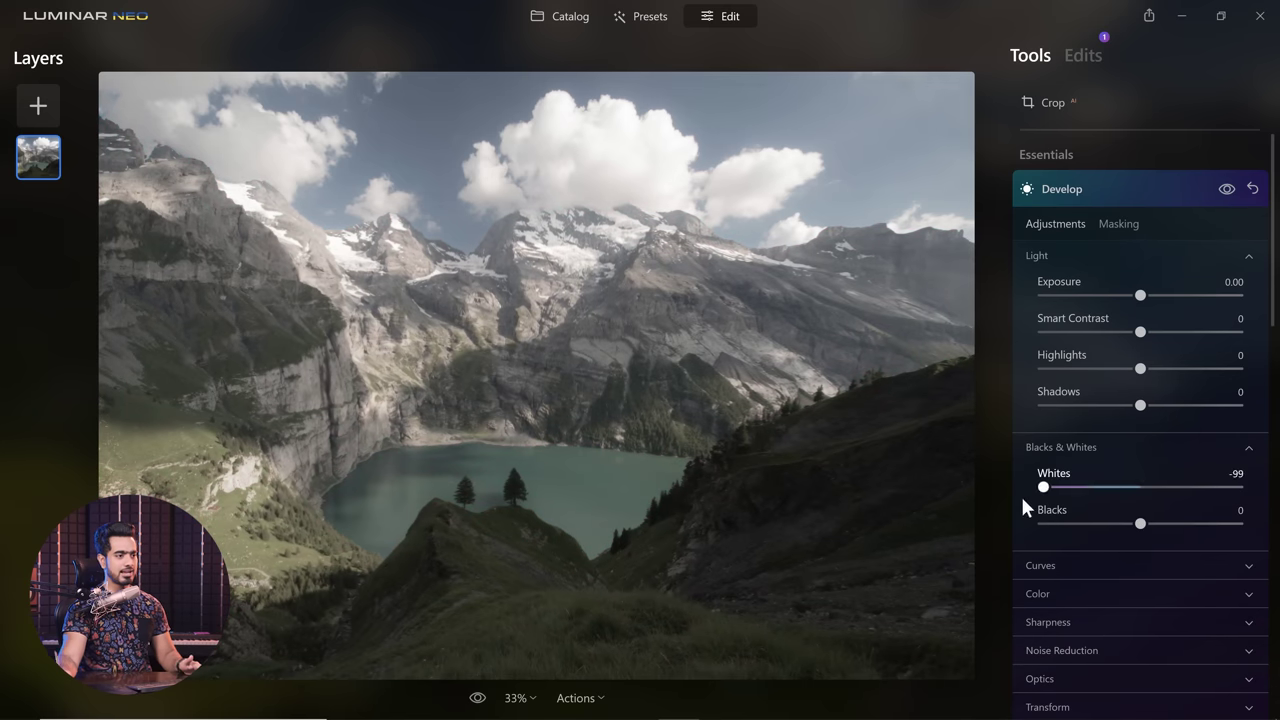
{"action": "left_click_drag", "start_coordinate": [1140, 368], "coordinate": [1080, 370]}
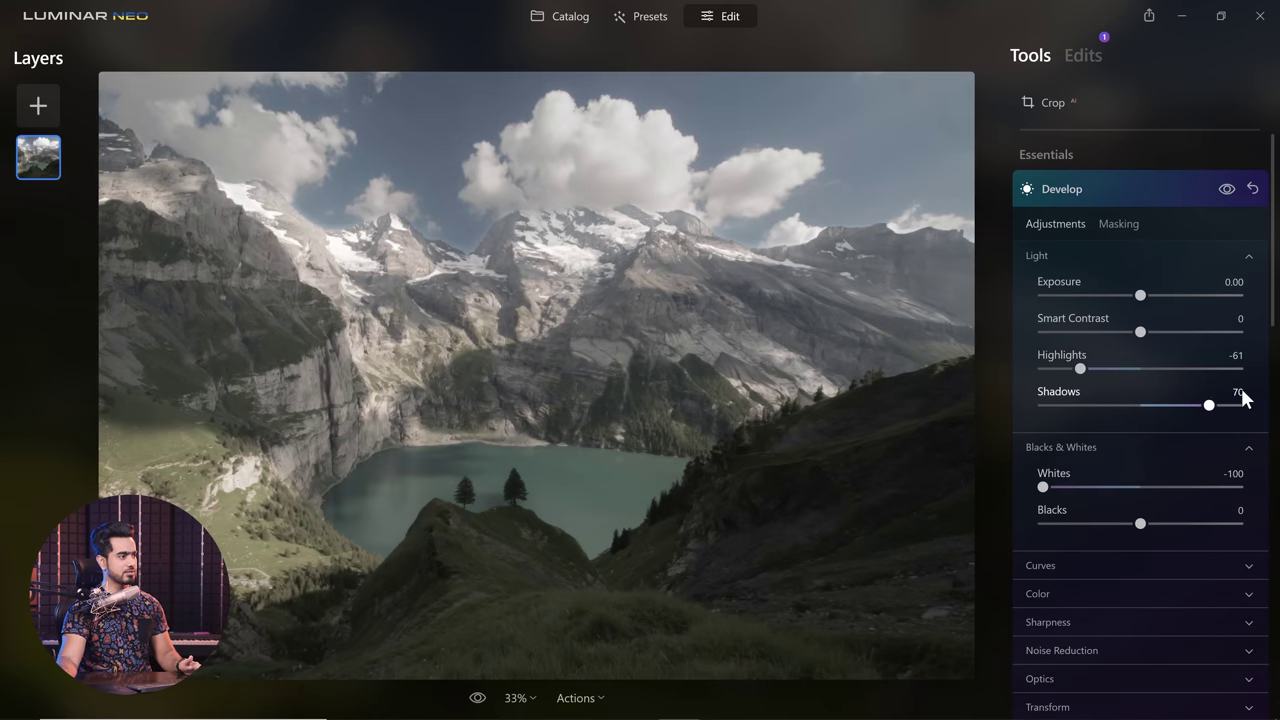
{"action": "left_click_drag", "start_coordinate": [1244, 398], "coordinate": [1256, 396]}
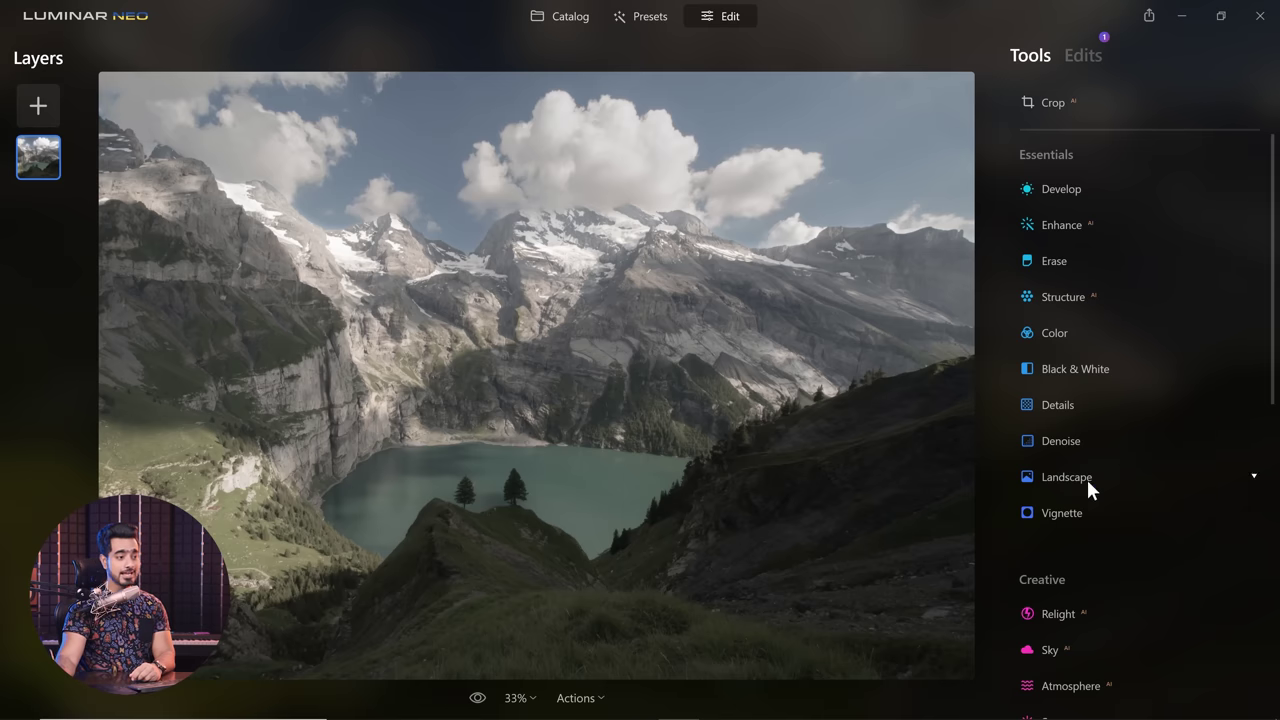
In Landscape, set Golden Hour to 64, Dehaze to 42, Foliage Enhancer to 23 and Foliage Hue to -12.
{"action": "left_click", "coordinate": [1088, 481]}
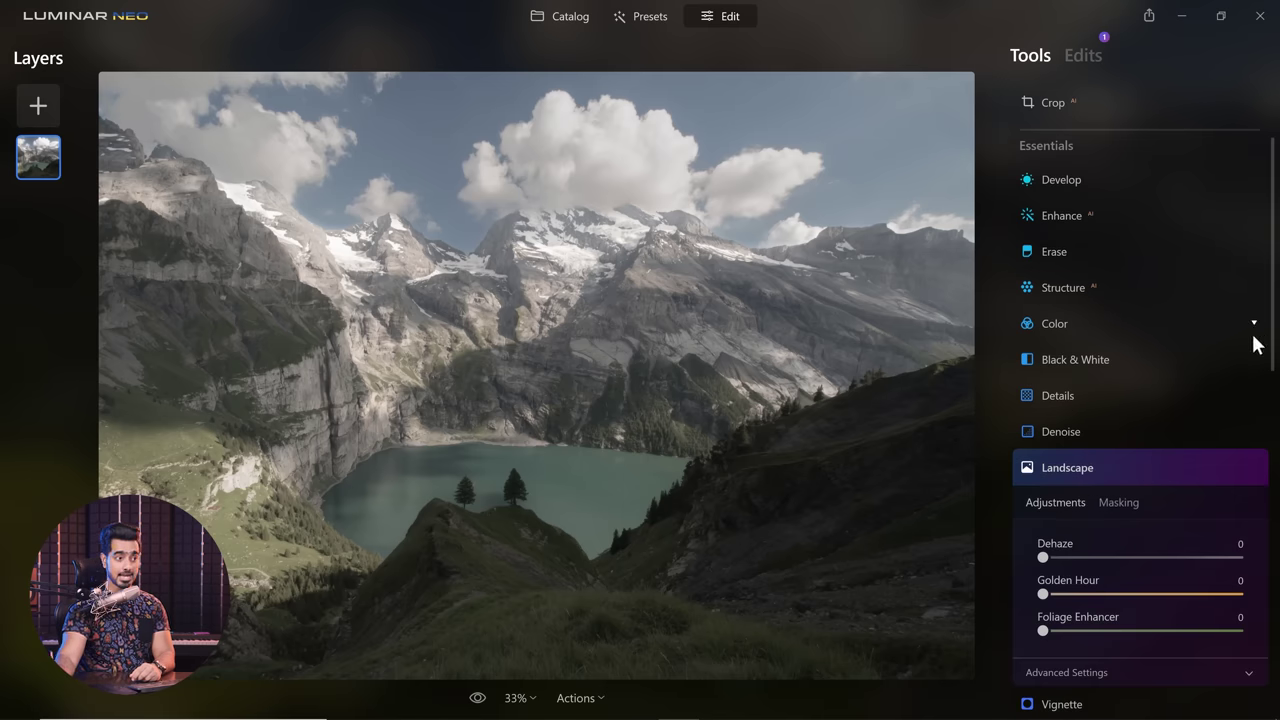
{"action": "left_click_drag", "start_coordinate": [1168, 480], "coordinate": [1171, 481]}
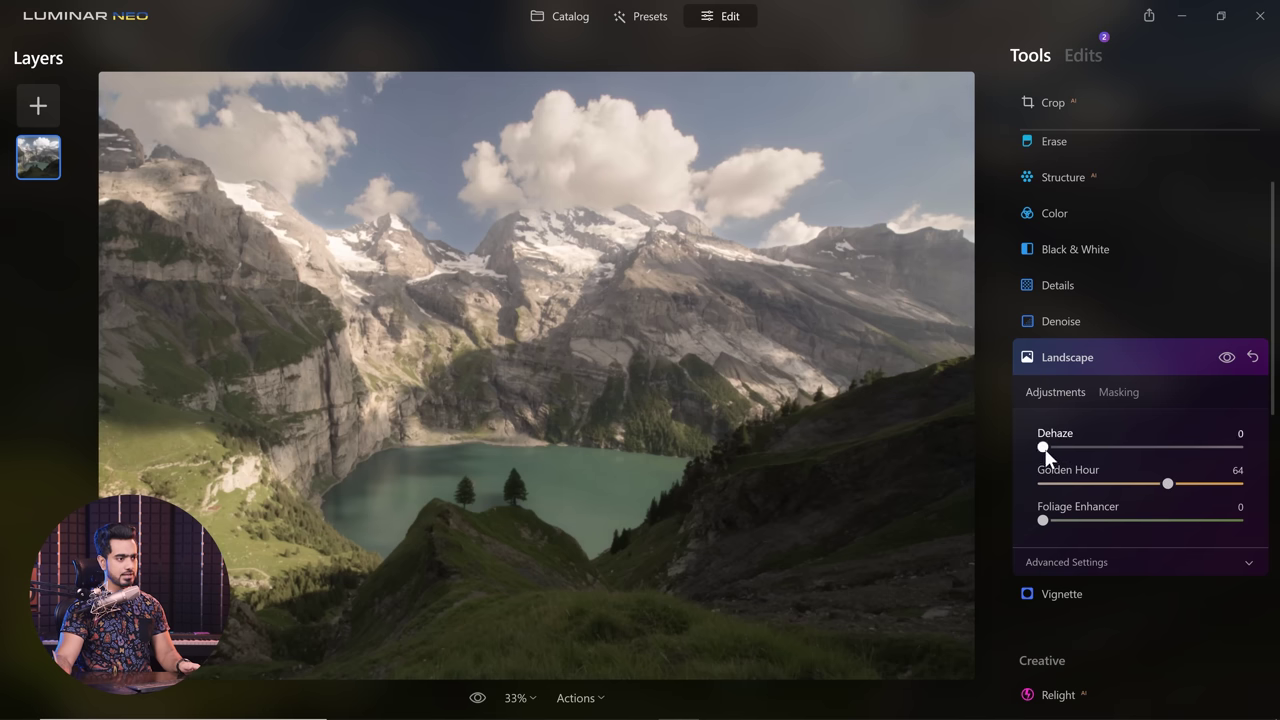
{"action": "left_click_drag", "start_coordinate": [1043, 447], "coordinate": [1113, 447]}
{"action": "left_click", "coordinate": [1130, 562]}
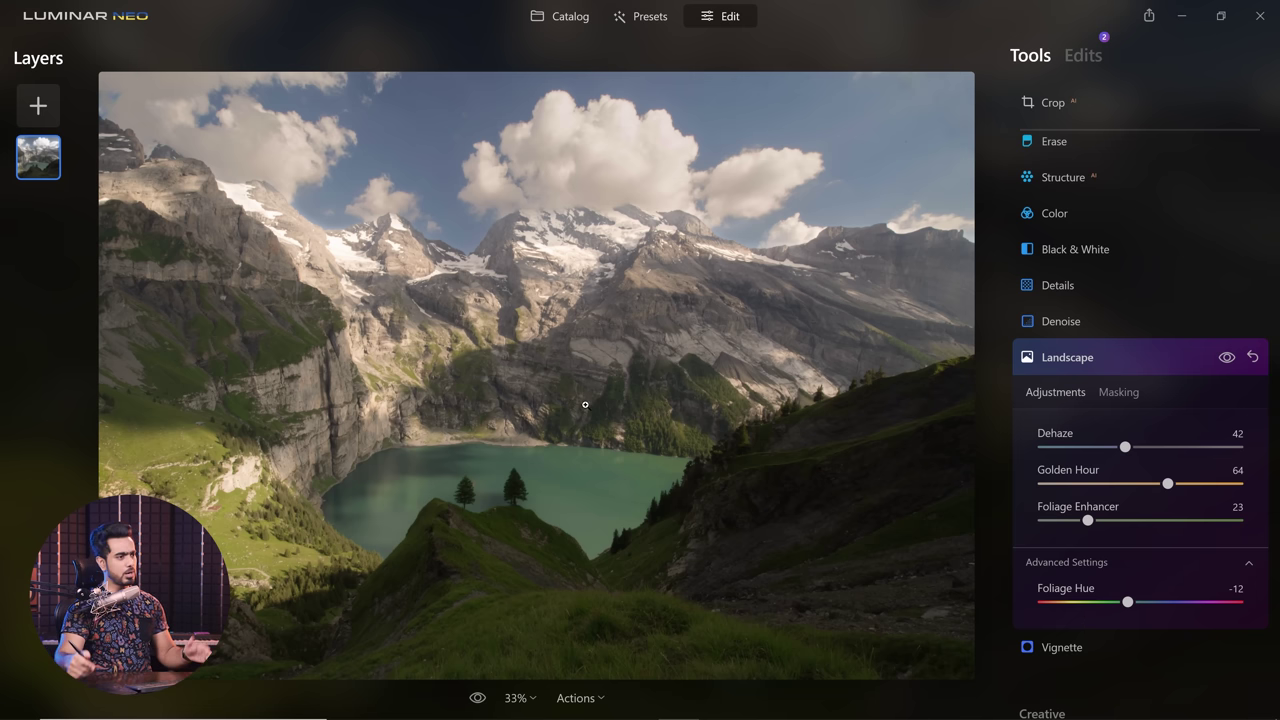
Restrict the Landscape effect to the Mountains area with an AI Mask and compare the photo with and without the effect.
{"action": "left_click", "coordinate": [1125, 392]}
{"action": "left_click", "coordinate": [1058, 503]}
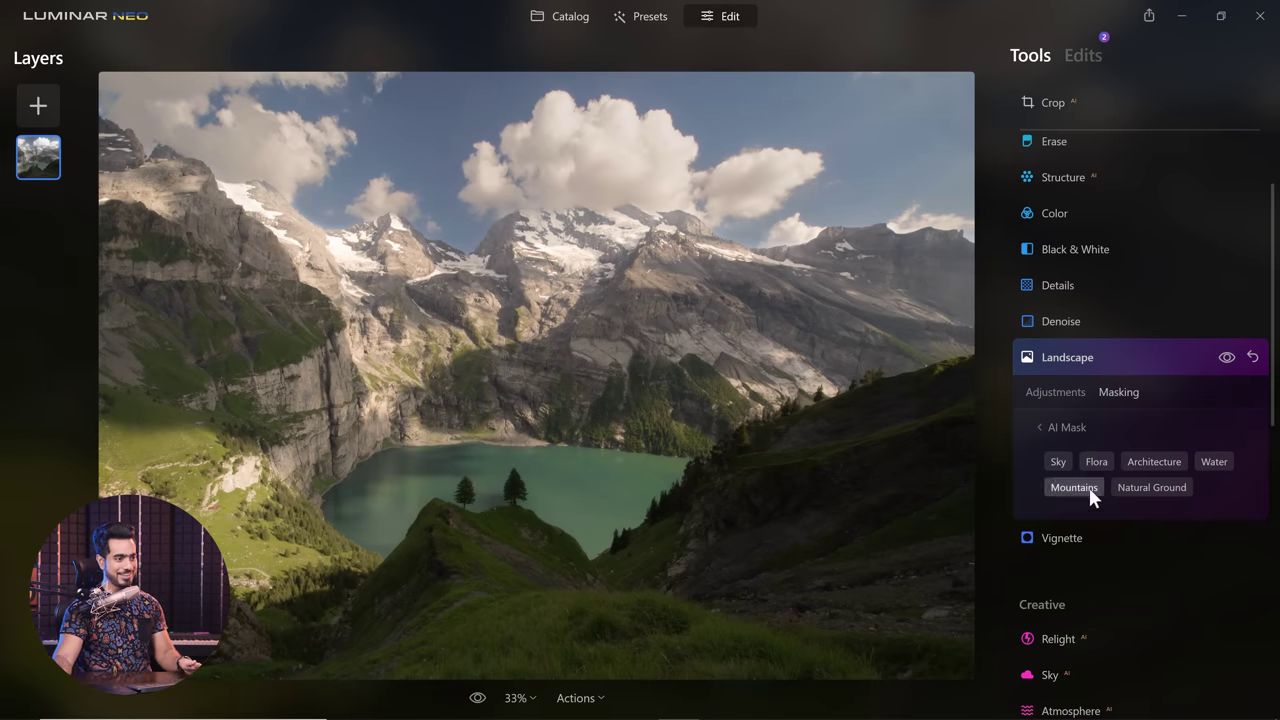
{"action": "left_click", "coordinate": [1062, 491]}
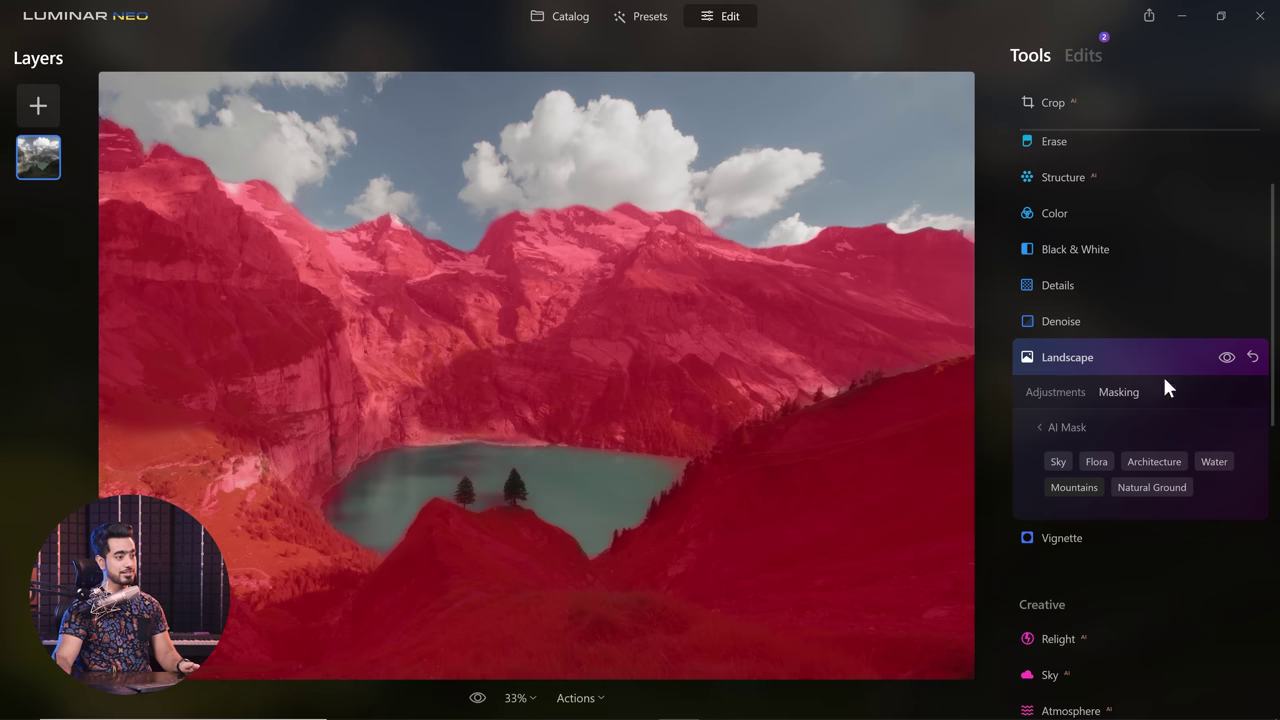
{"action": "left_click", "coordinate": [1056, 394]}
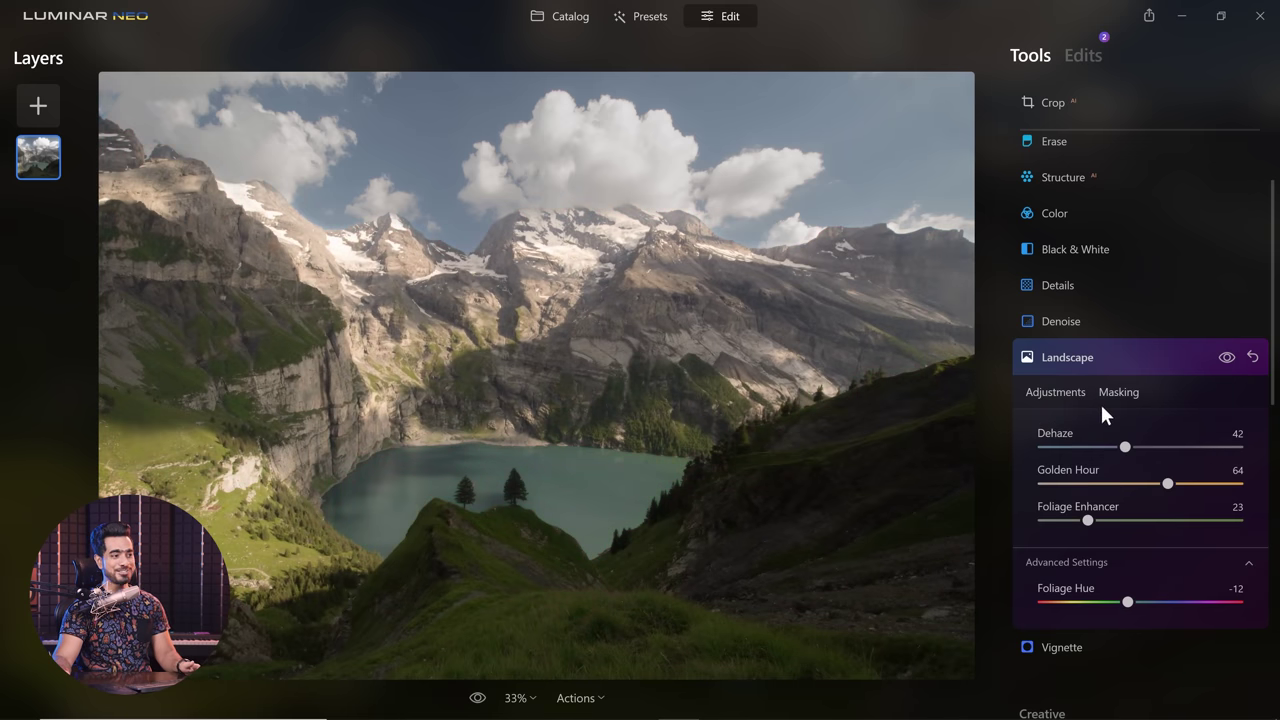
{"action": "left_click", "coordinate": [1227, 358]}
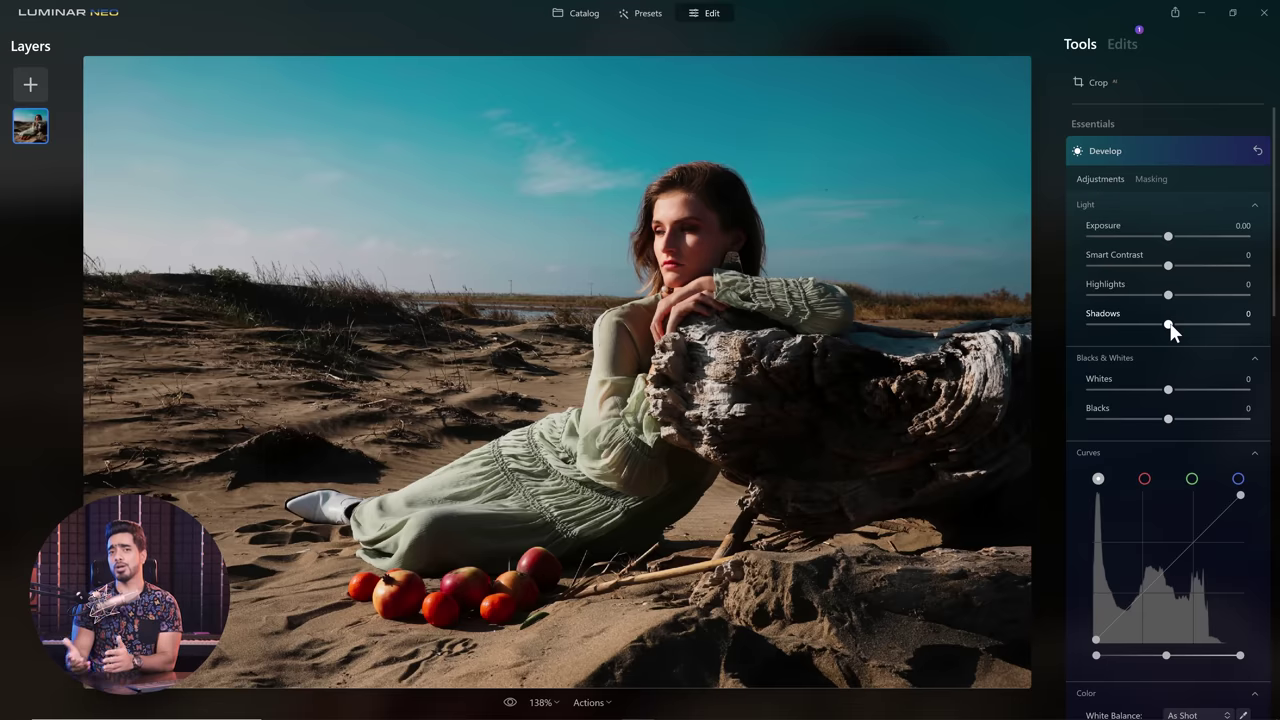
Set the Develop Shadows of the beach portrait to 59 and close the Develop tool.
{"action": "left_click_drag", "start_coordinate": [1170, 325], "coordinate": [1216, 330]}
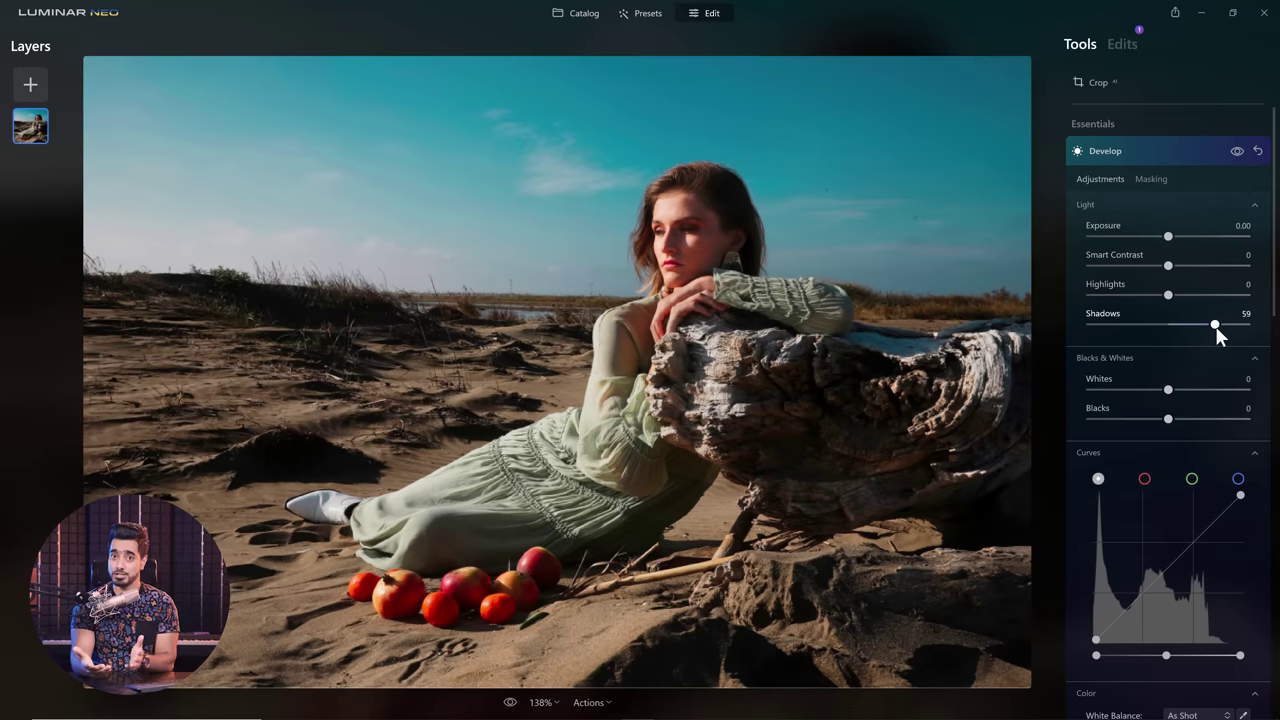
{"action": "left_click", "coordinate": [1184, 149]}
Replace the portrait's sky with the Sky AI tool, choosing the deep blue sky with a streaky white cloud.
{"action": "scroll", "coordinate": [1170, 323], "scroll_direction": "down", "scroll_amount": 3}
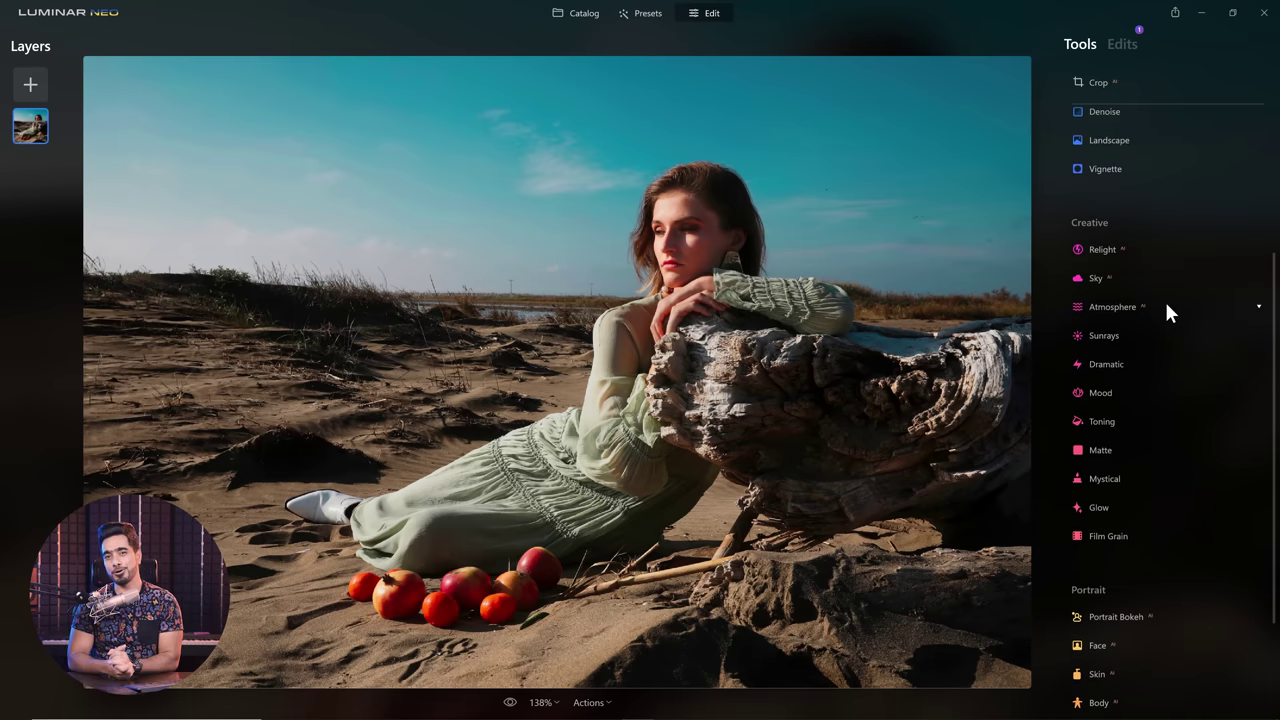
{"action": "left_click", "coordinate": [1159, 275]}
{"action": "left_click", "coordinate": [1160, 348]}
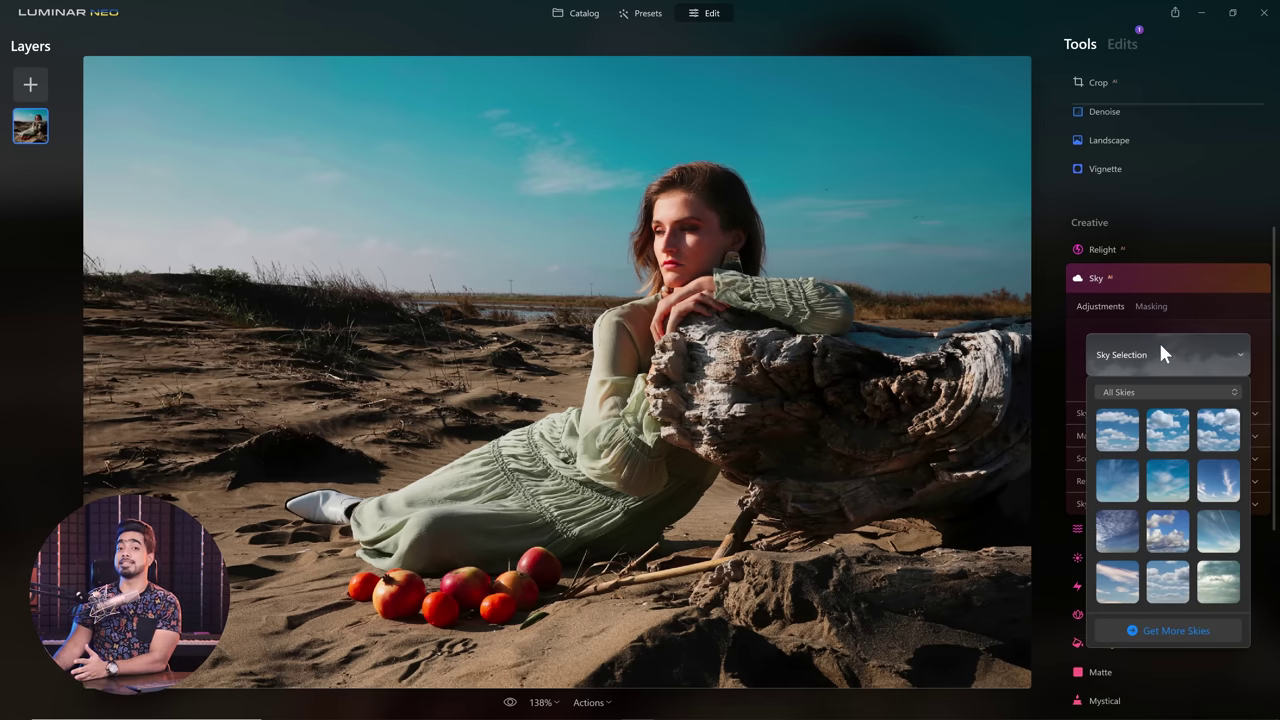
{"action": "left_click", "coordinate": [1212, 480]}
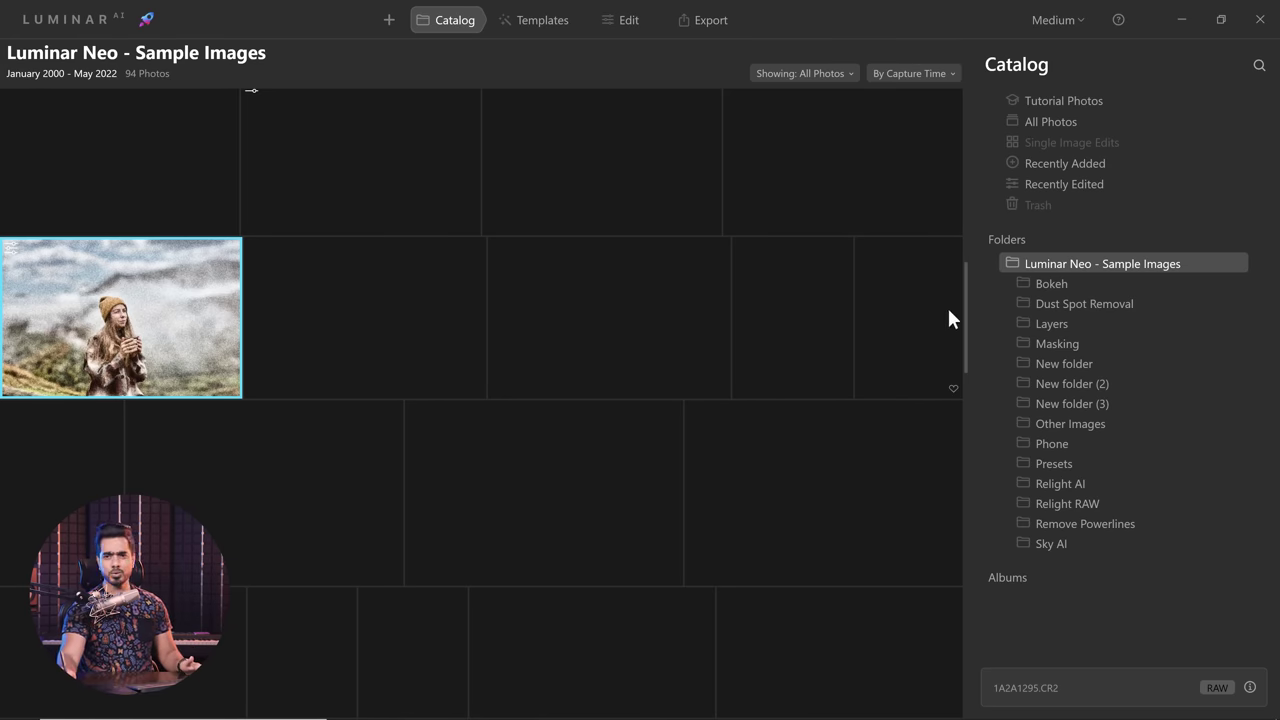
Browse the Luminar Neo - Sample Images catalog in Luminar AI and in Luminar Neo to compare how fast thumbnails load.
{"action": "left_click_drag", "start_coordinate": [965, 305], "coordinate": [958, 145]}
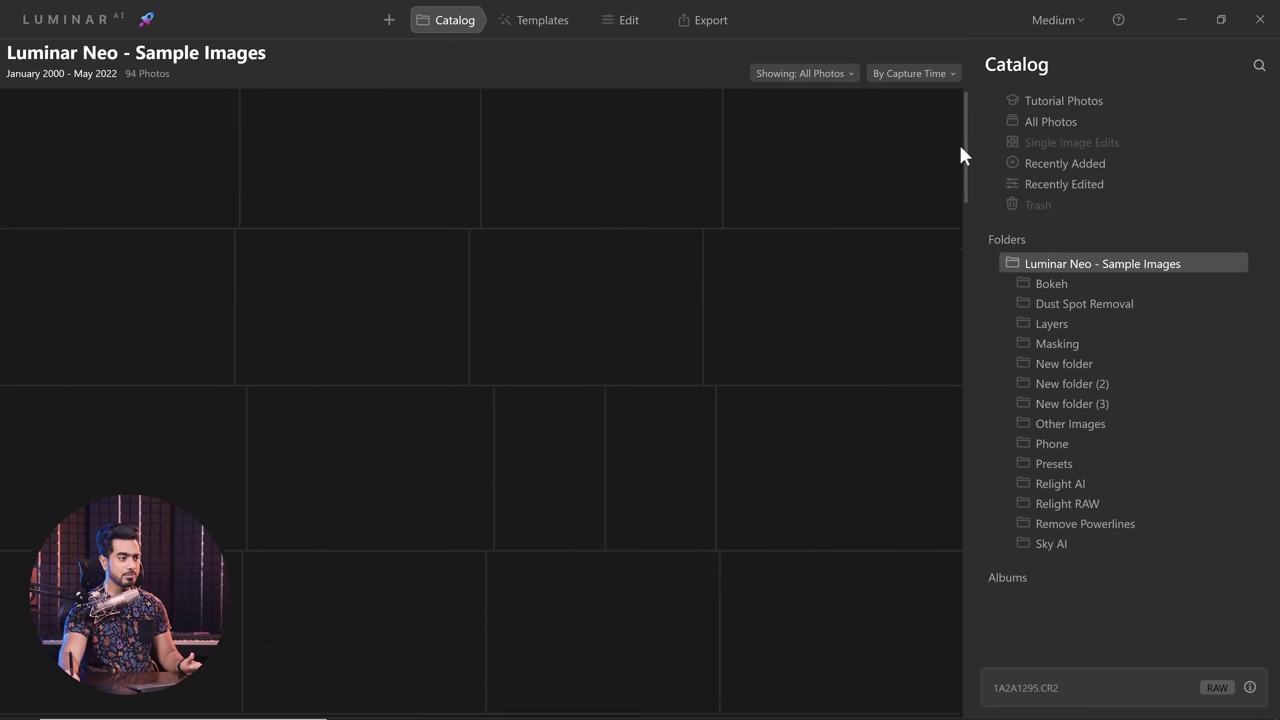
{"action": "left_click", "coordinate": [720, 703]}
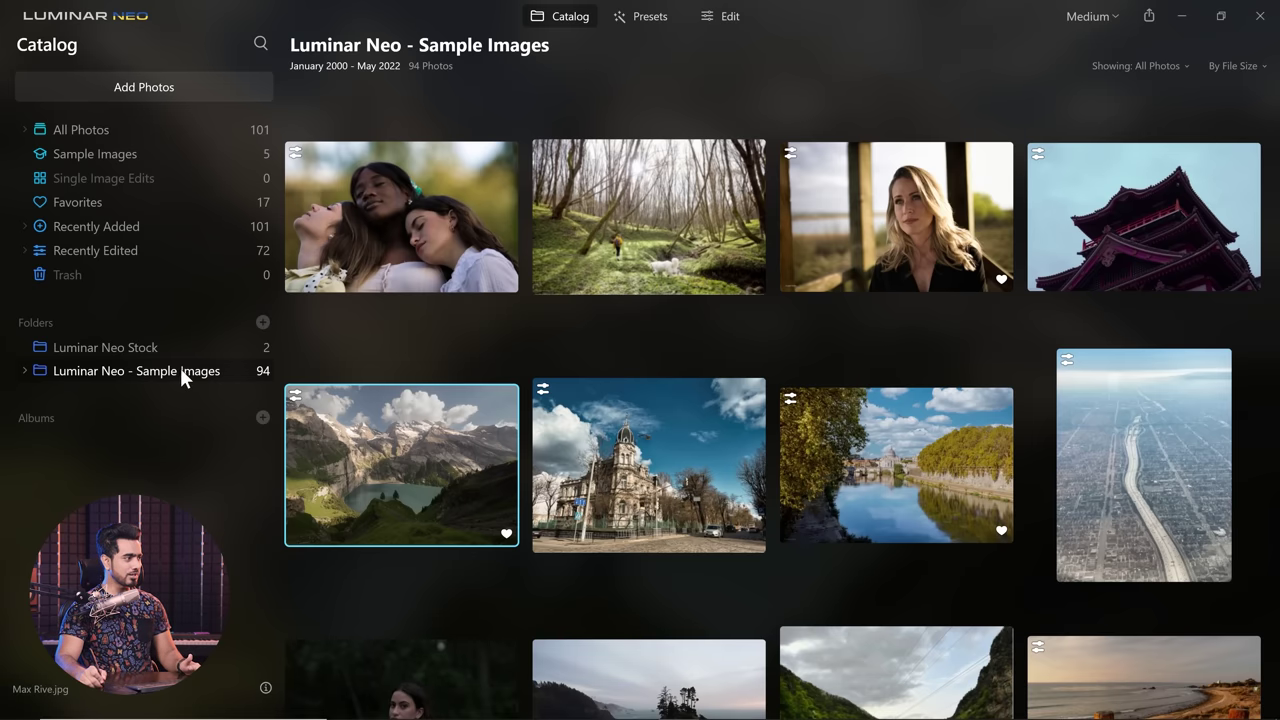
{"action": "left_click_drag", "start_coordinate": [1272, 443], "coordinate": [1176, 231]}
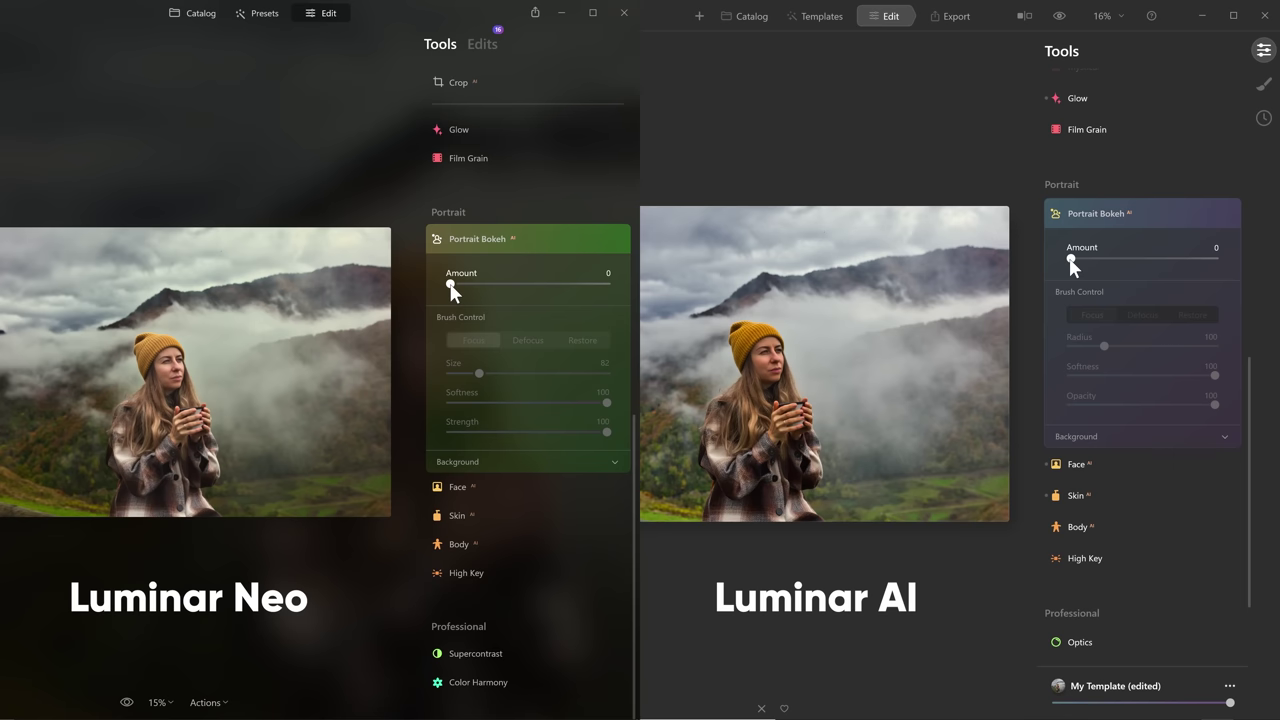
Raise the Portrait Bokeh Amount to its maximum on the yellow-hat portrait and review the list of applied edits.
{"action": "left_click_drag", "start_coordinate": [451, 285], "coordinate": [608, 285]}
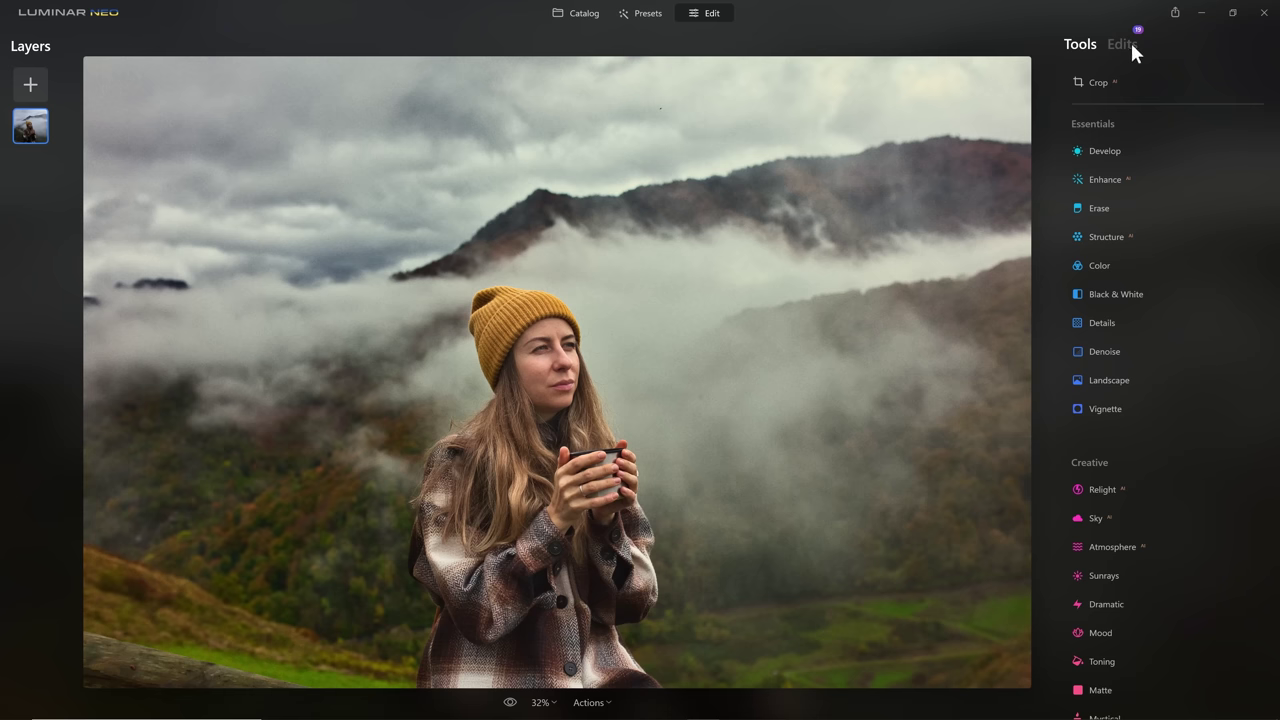
{"action": "left_click", "coordinate": [1125, 45]}
{"action": "scroll", "coordinate": [1257, 140], "scroll_direction": "down", "scroll_amount": 5}
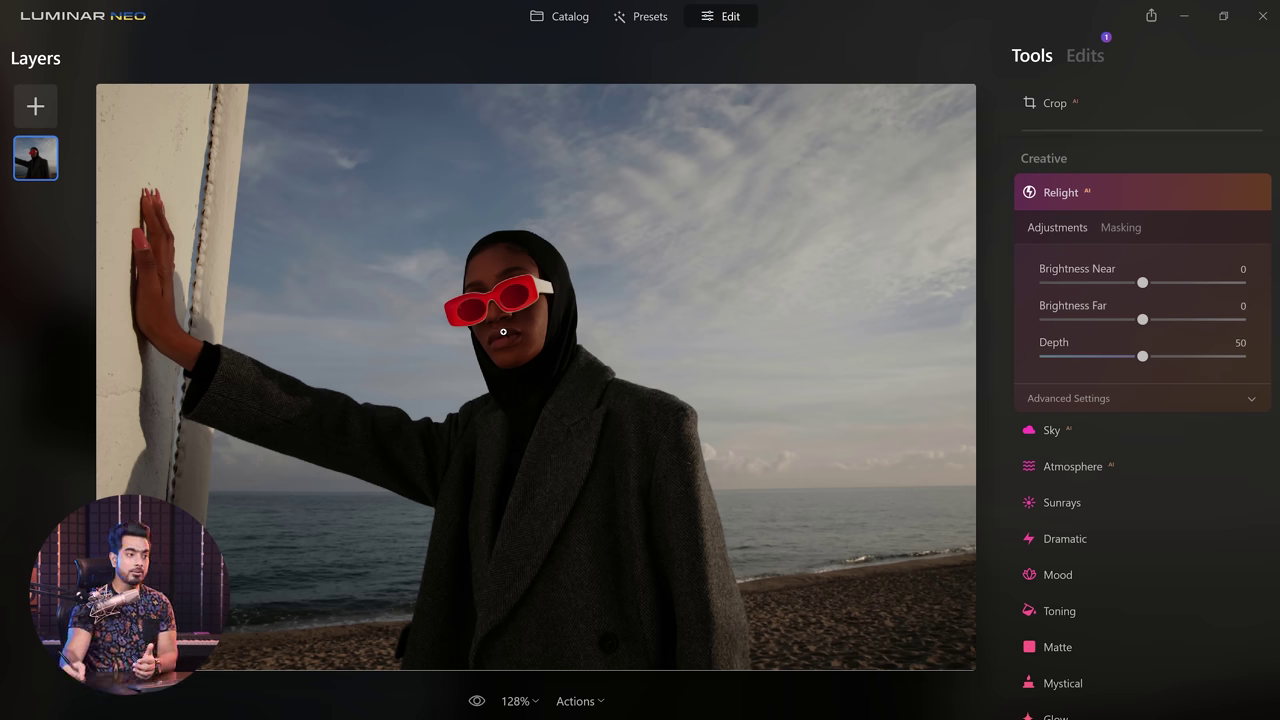
Set Relight's Brightness Near to 67 on the red-sunglasses portrait, and try a Depth of 33 before resetting it.
{"action": "left_click_drag", "start_coordinate": [1145, 284], "coordinate": [1258, 287]}
{"action": "mouse_move", "coordinate": [1206, 287]}
{"action": "left_mouse_down"}
{"action": "mouse_move", "coordinate": [1191, 286]}
{"action": "mouse_move", "coordinate": [1209, 284]}
{"action": "left_mouse_up"}
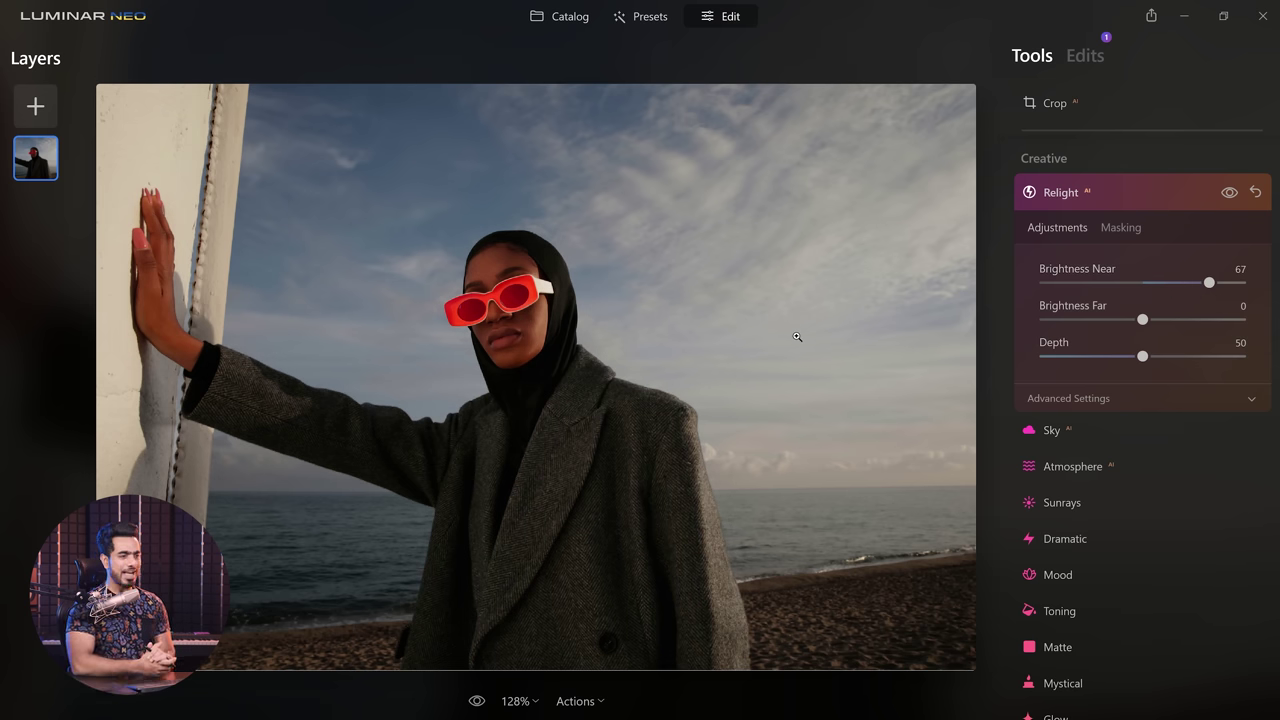
{"action": "left_click_drag", "start_coordinate": [1144, 362], "coordinate": [1111, 371]}
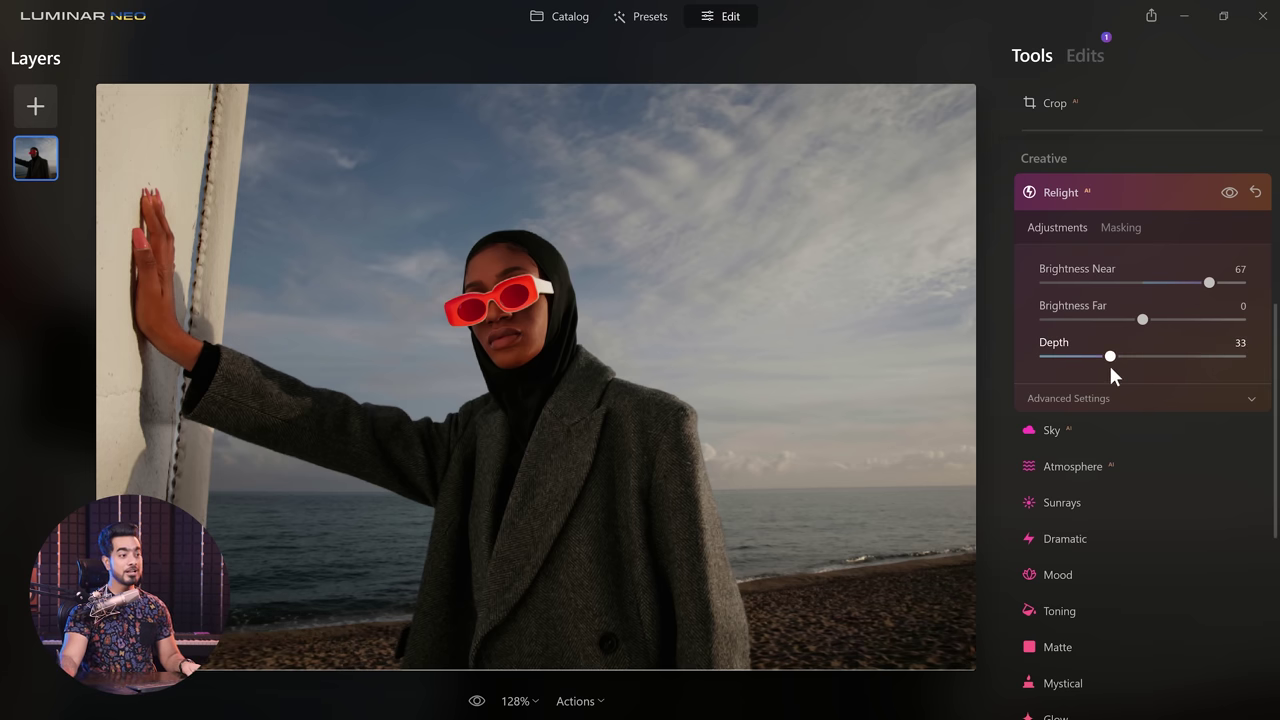
{"action": "double_click", "coordinate": [1064, 350]}
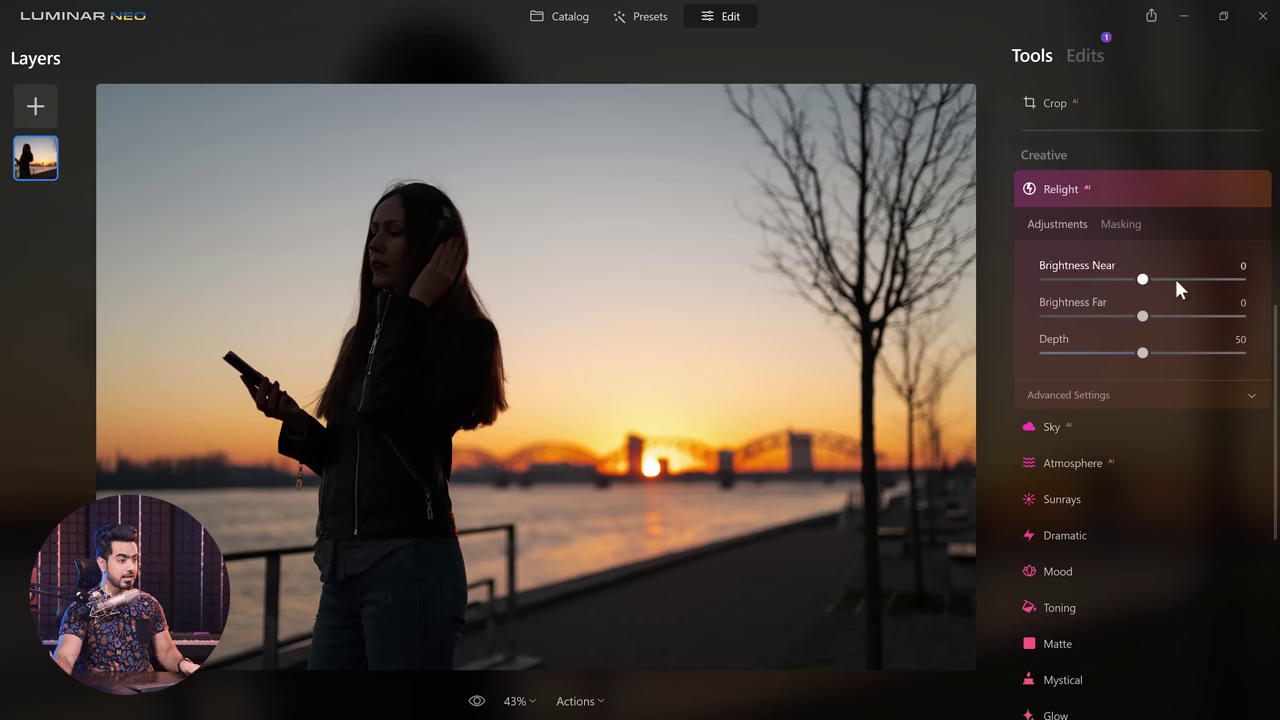
Relight the sunset portrait with Brightness Near at 100 and Dehalo at 100.
{"action": "left_click_drag", "start_coordinate": [1149, 283], "coordinate": [1260, 286]}
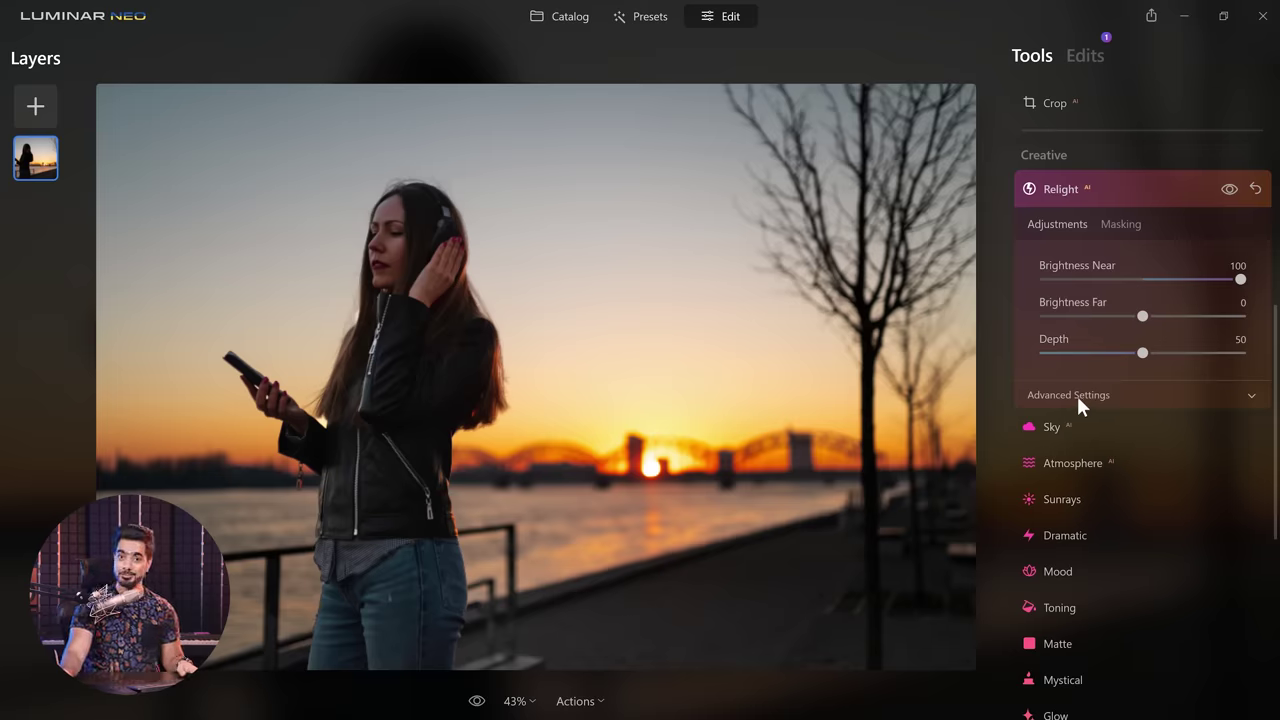
{"action": "left_click", "coordinate": [1077, 396]}
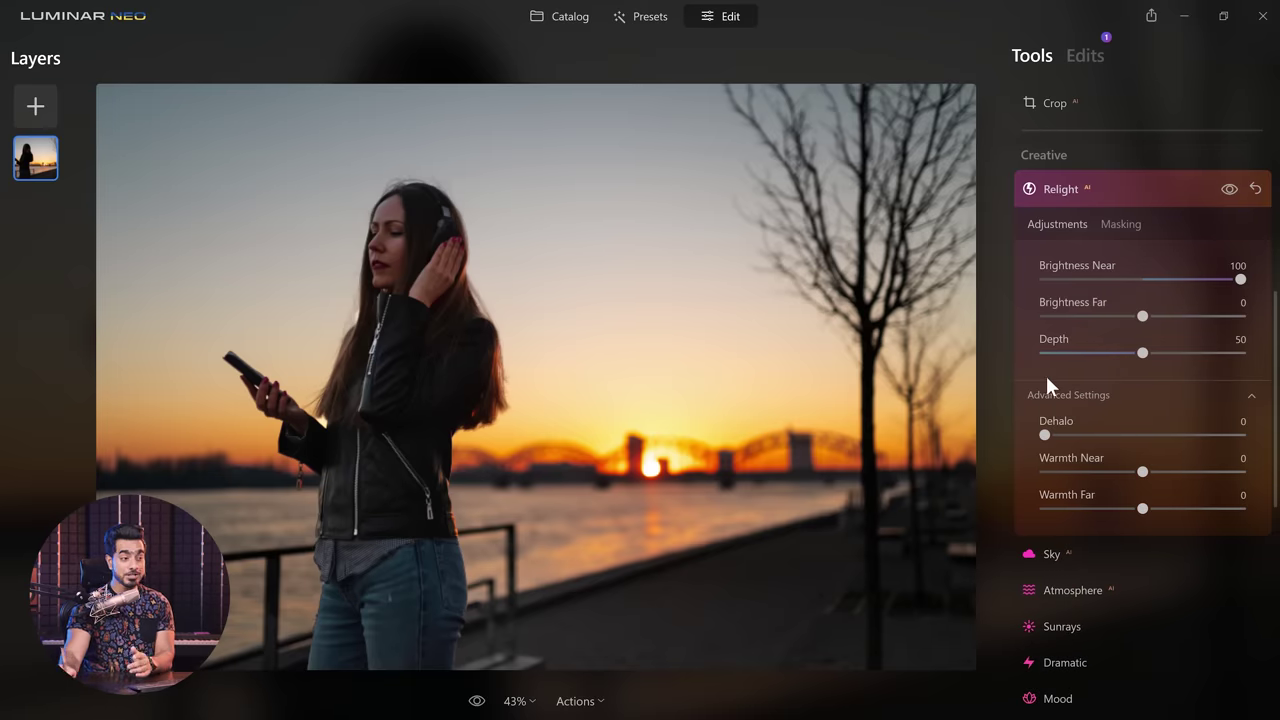
{"action": "left_click_drag", "start_coordinate": [1162, 426], "coordinate": [1031, 432]}
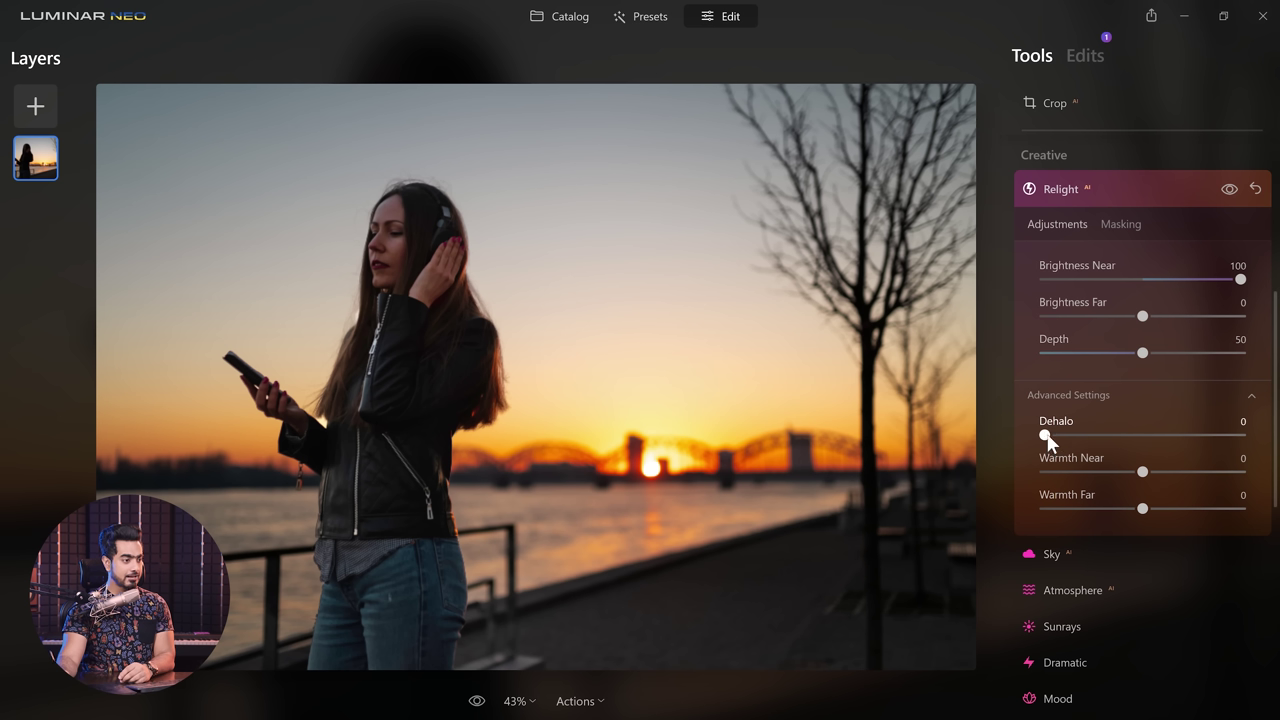
{"action": "left_click_drag", "start_coordinate": [1220, 432], "coordinate": [1246, 434]}
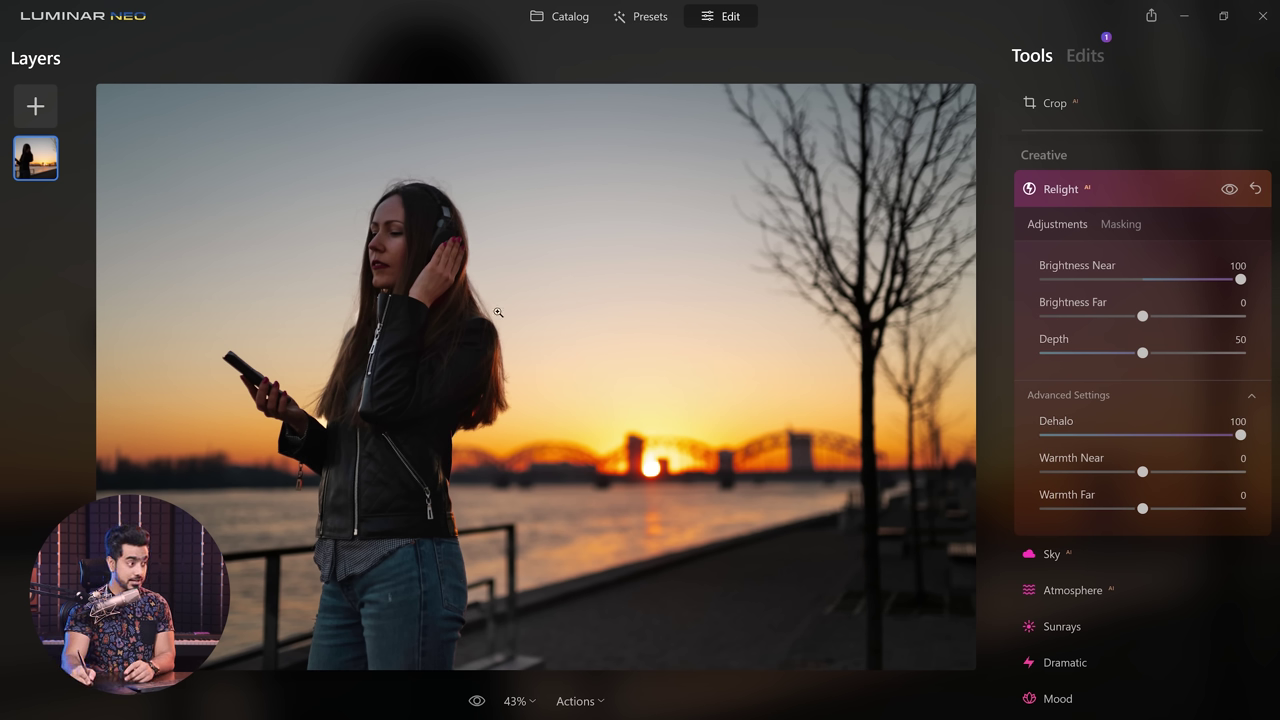
Erase the Relight mask from the halo between the forearm and the hair, reducing the brush size to 52 and then 40.
{"action": "left_click", "coordinate": [315, 421]}
{"action": "left_click_drag", "start_coordinate": [315, 421], "coordinate": [450, 430]}
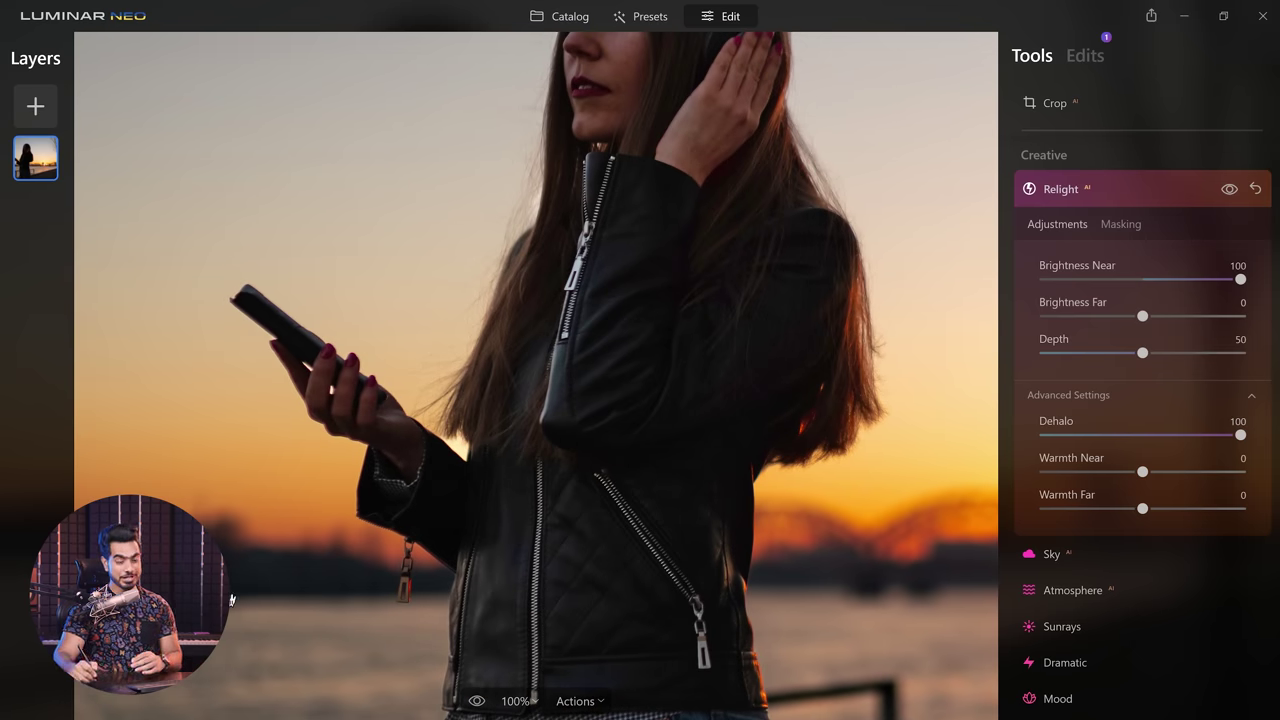
{"action": "left_click", "coordinate": [1122, 222]}
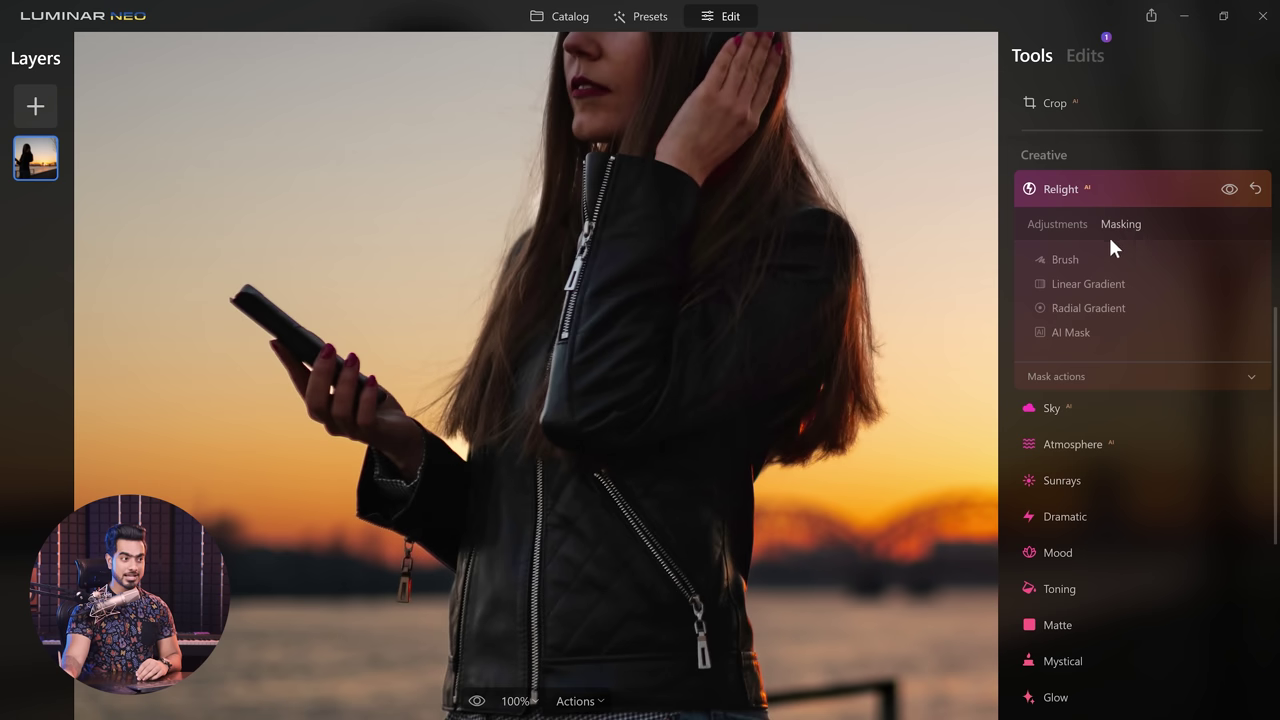
{"action": "left_click", "coordinate": [1060, 260]}
{"action": "left_click", "coordinate": [1196, 286]}
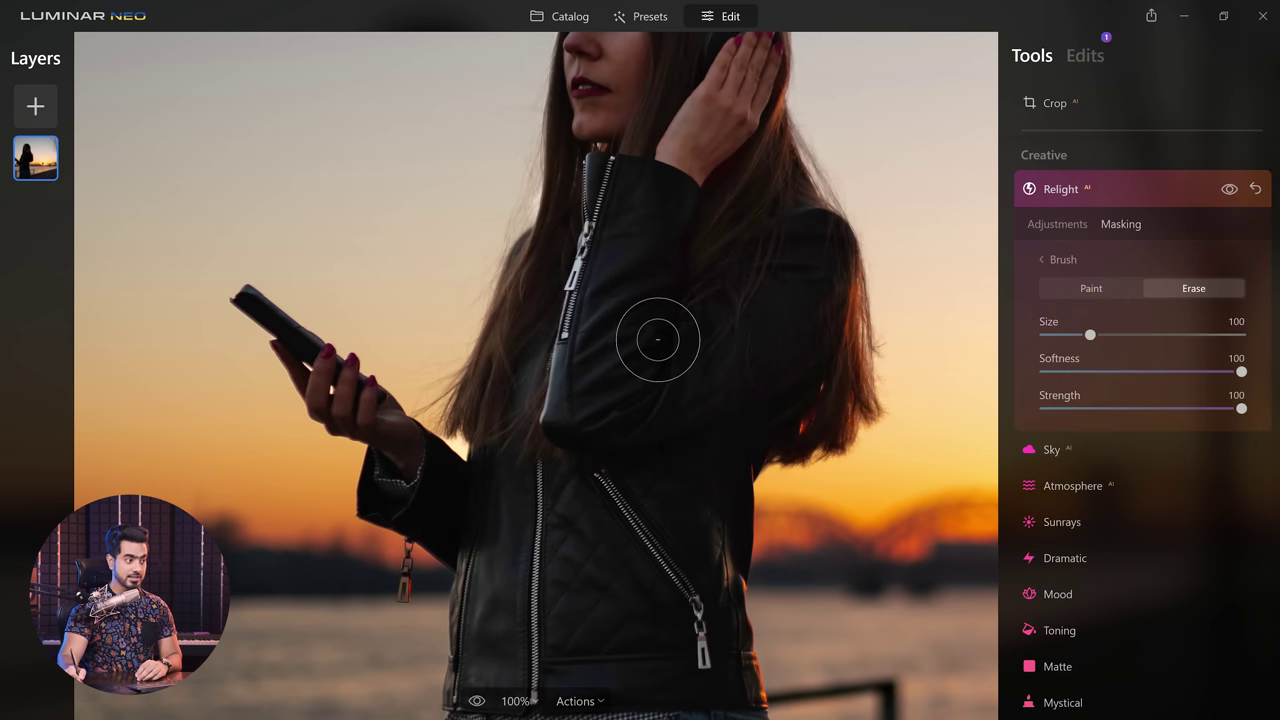
{"action": "key", "text": "bracketleft"}
{"action": "key", "text": "bracketleft"}
{"action": "key", "text": "bracketleft"}
{"action": "key", "text": "bracketleft"}
{"action": "key", "text": "bracketleft"}
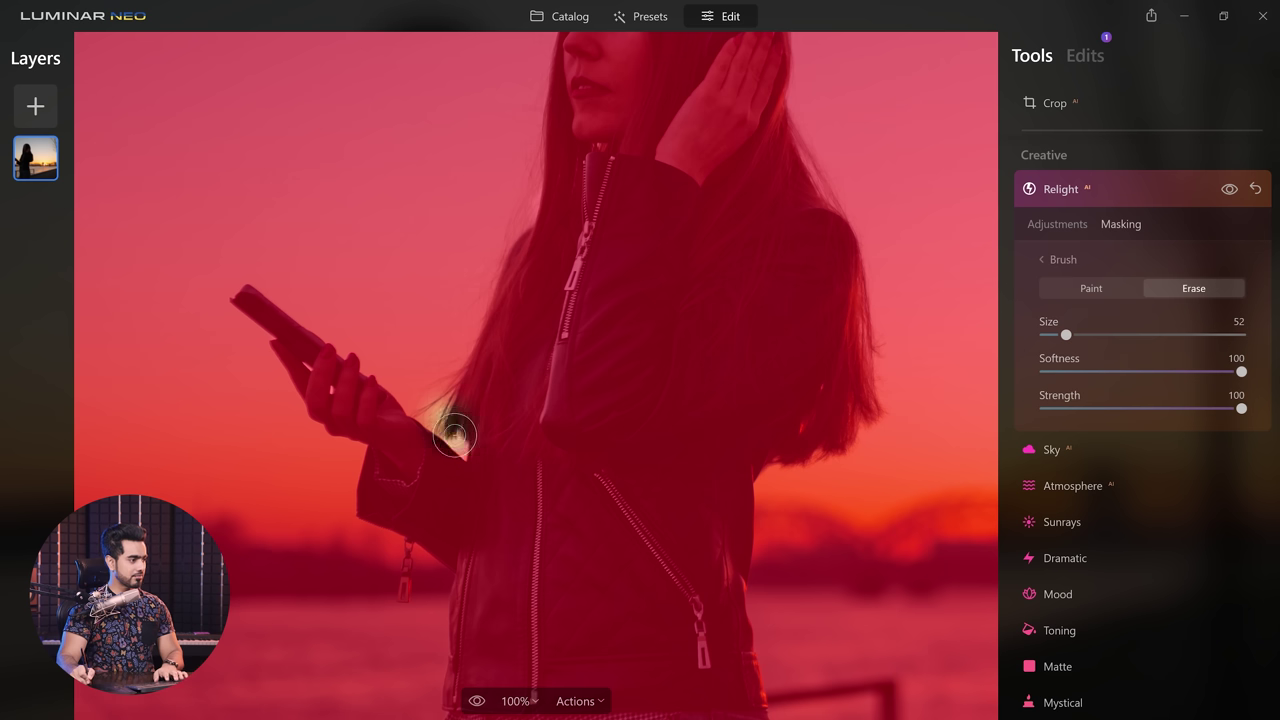
{"action": "mouse_move", "coordinate": [443, 428]}
{"action": "left_mouse_down"}
{"action": "mouse_move", "coordinate": [461, 441]}
{"action": "mouse_move", "coordinate": [432, 418]}
{"action": "left_mouse_up"}
{"action": "key", "text": "bracketleft"}
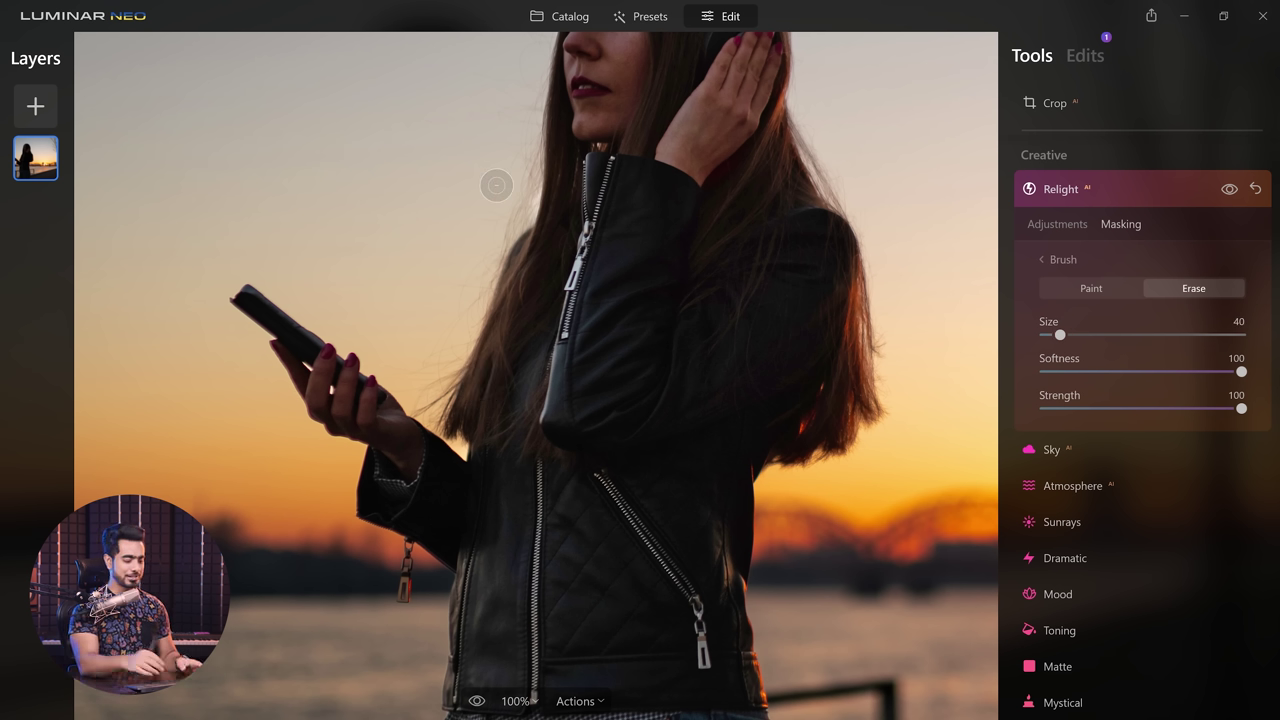
{"action": "key", "text": "ctrl+0"}
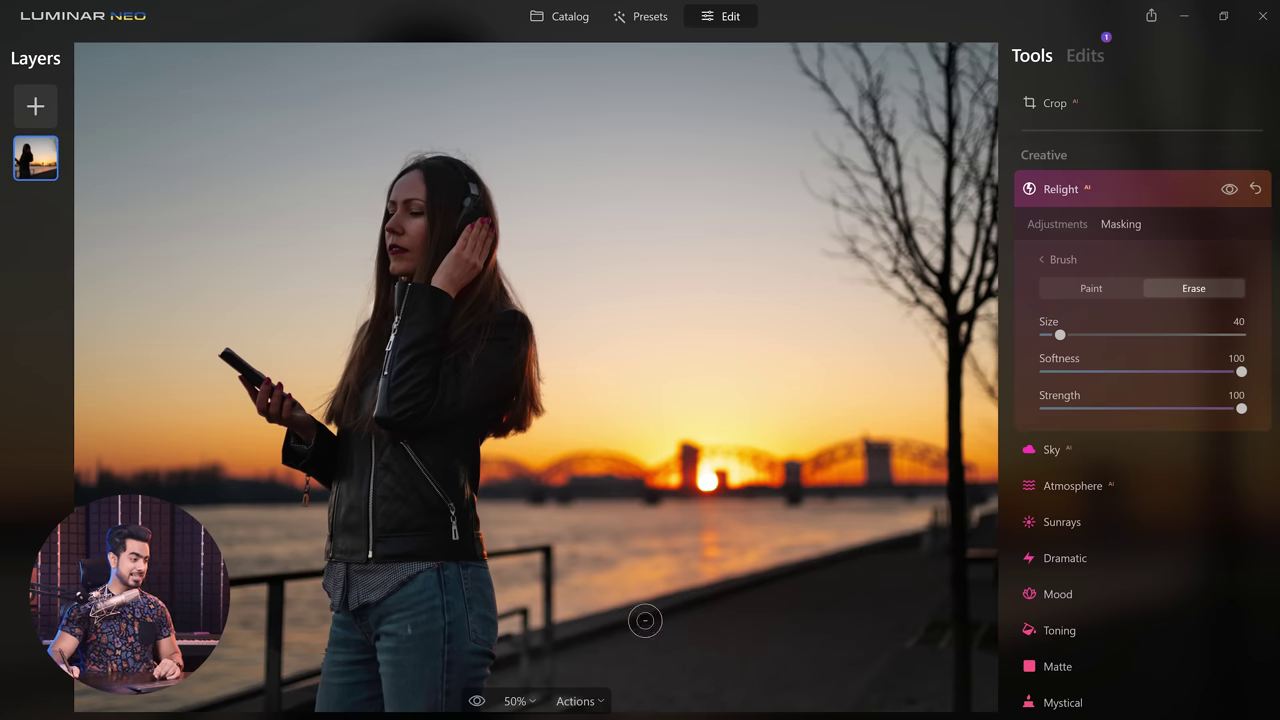
Compare the relit sunset portrait with its original version and return to the Relight adjustments.
{"action": "left_click", "coordinate": [476, 701]}
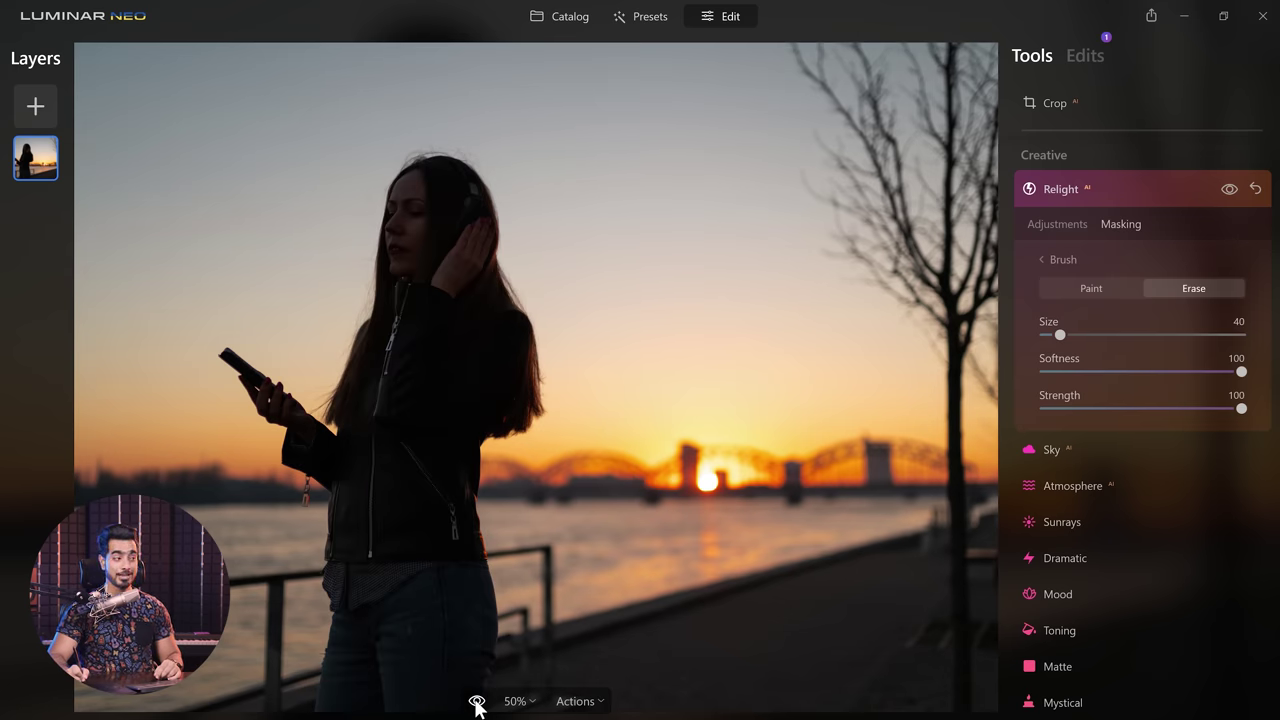
{"action": "left_click", "coordinate": [476, 701]}
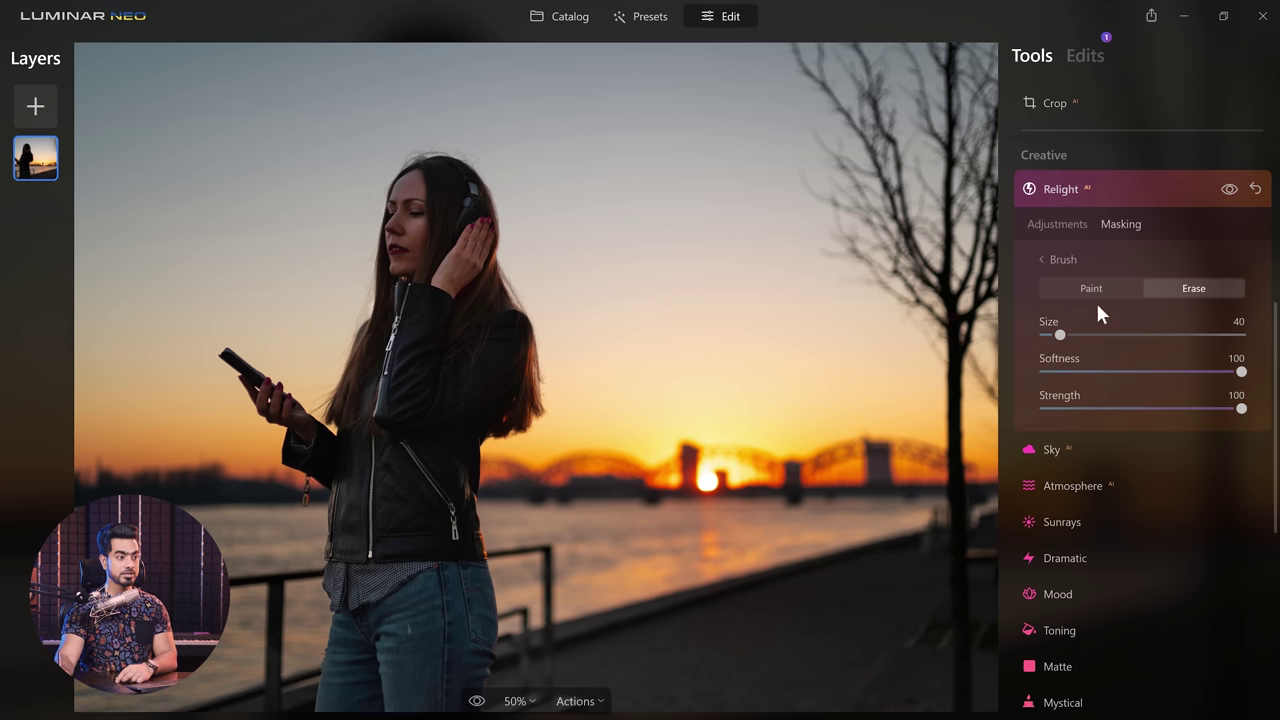
{"action": "left_click", "coordinate": [1060, 226]}
{"action": "mouse_move", "coordinate": [1143, 353]}
{"action": "left_mouse_down"}
{"action": "mouse_move", "coordinate": [1200, 360]}
{"action": "mouse_move", "coordinate": [1130, 362]}
{"action": "mouse_move", "coordinate": [1149, 357]}
{"action": "left_mouse_up"}
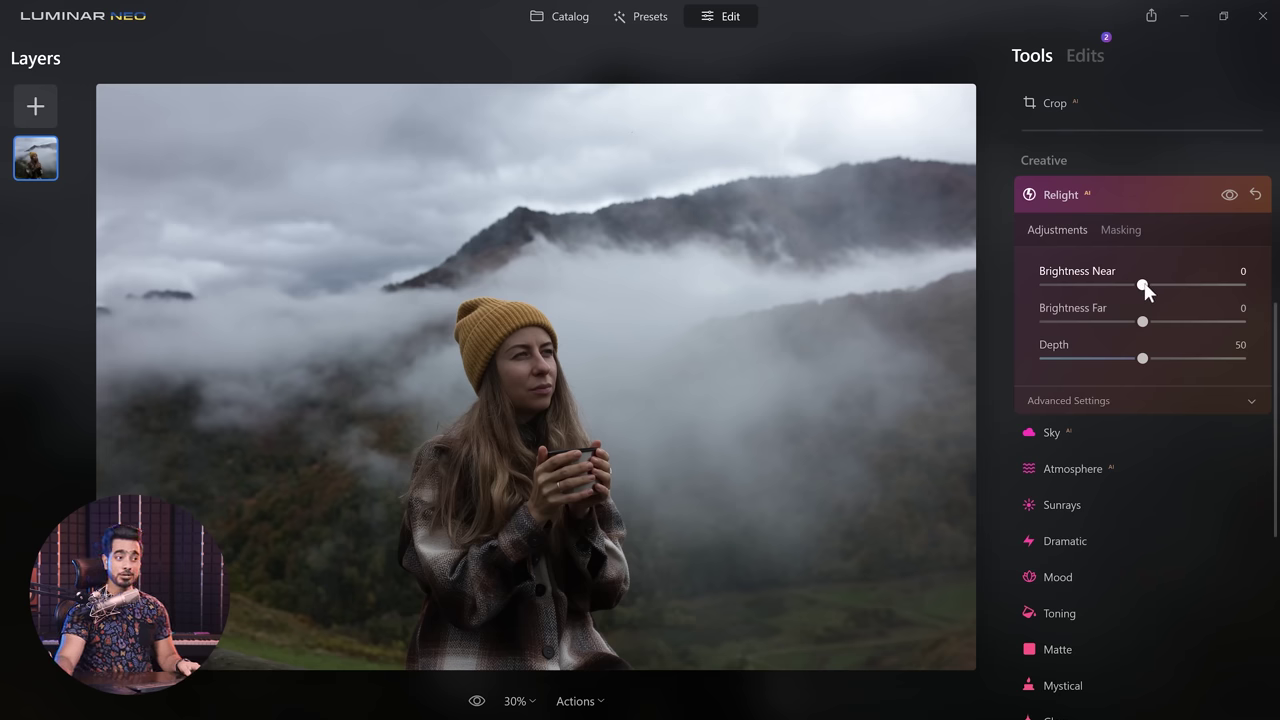
Relight the yellow-hat portrait with Brightness Near at 67 and Dehalo at 100.
{"action": "left_click_drag", "start_coordinate": [1167, 284], "coordinate": [1209, 286]}
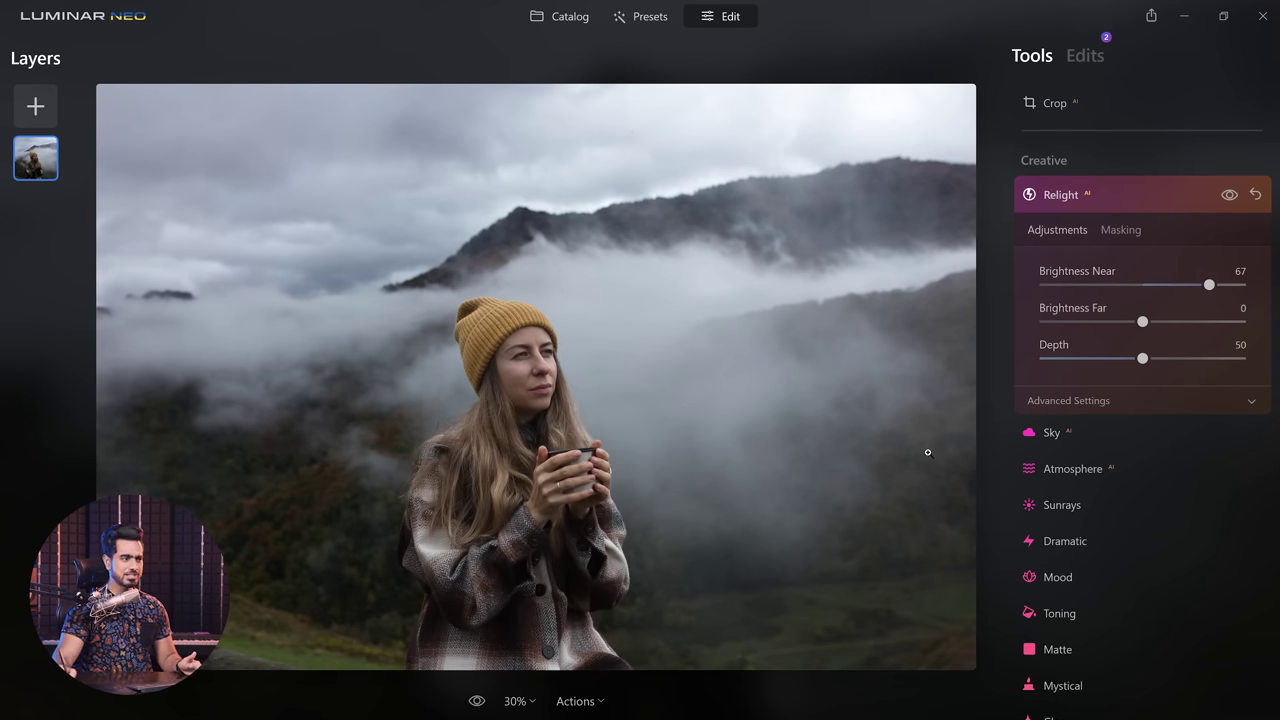
{"action": "left_click", "coordinate": [1094, 398]}
{"action": "left_click_drag", "start_coordinate": [1045, 441], "coordinate": [1240, 440]}
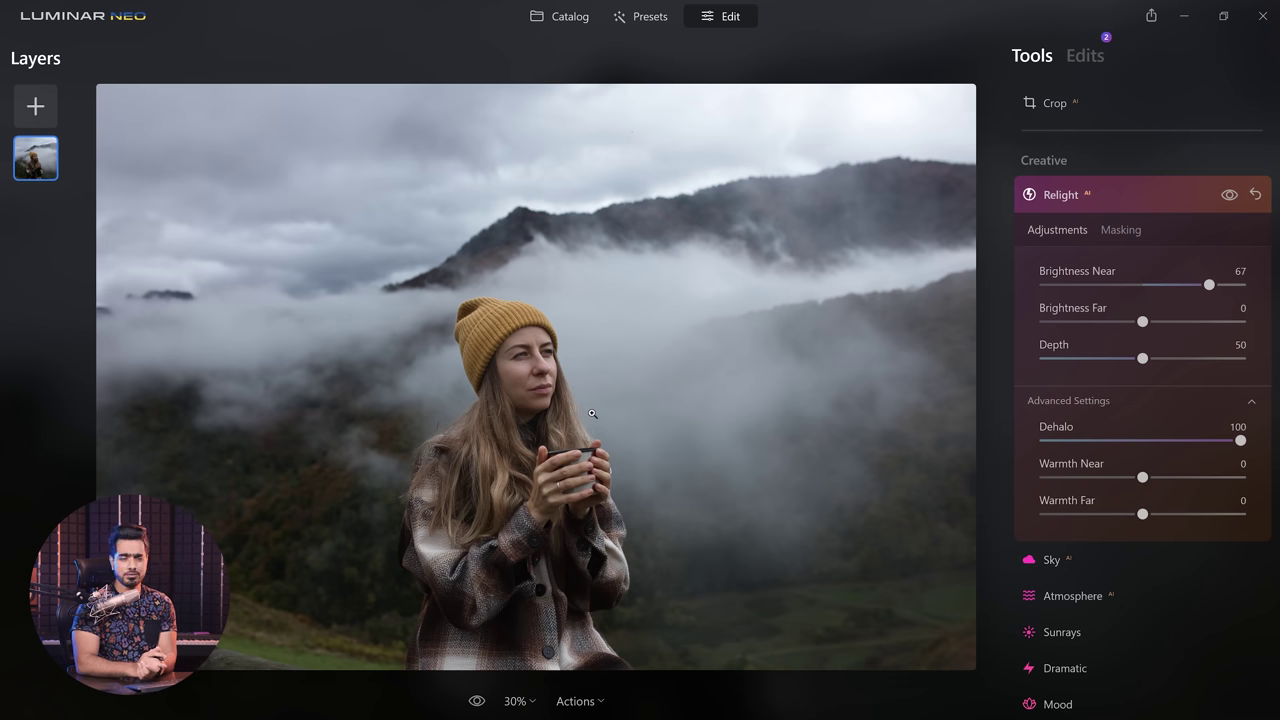
Erase the Relight mask from the halo beside the woman's face and hair.
{"action": "left_click", "coordinate": [1120, 230]}
{"action": "left_click", "coordinate": [1064, 265]}
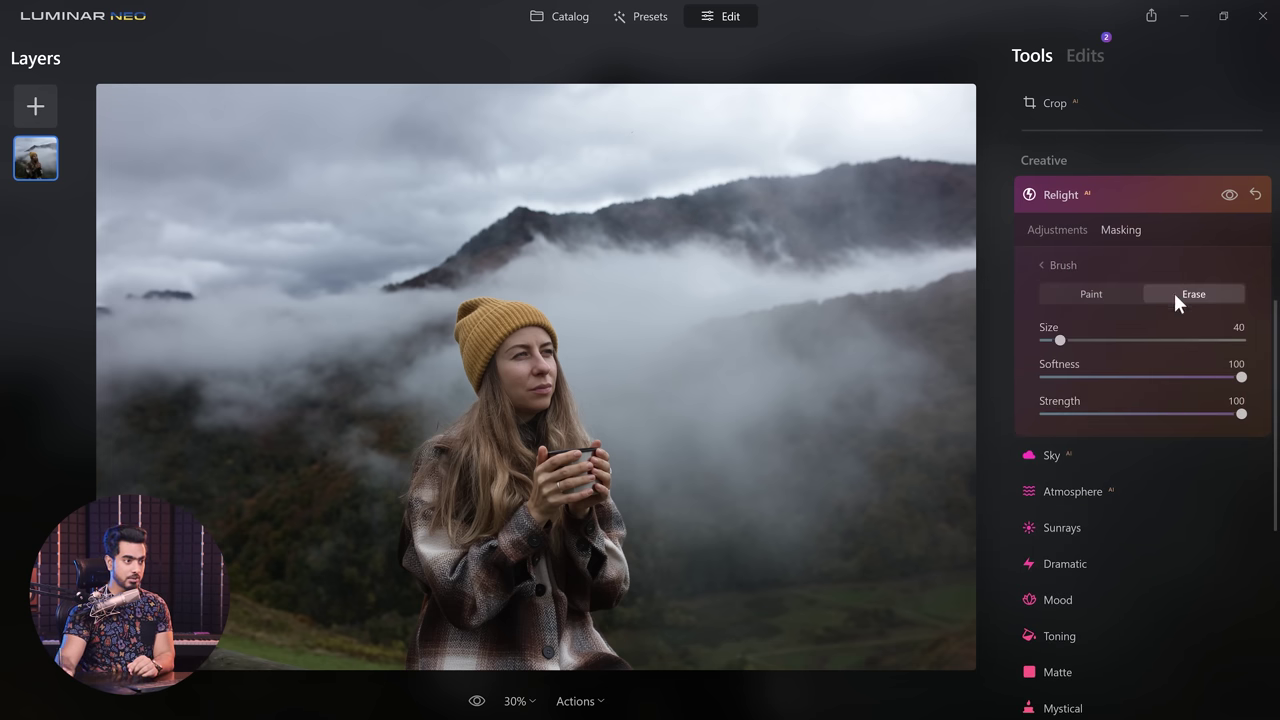
{"action": "mouse_move", "coordinate": [574, 374]}
{"action": "left_mouse_down"}
{"action": "mouse_move", "coordinate": [603, 431]}
{"action": "mouse_move", "coordinate": [574, 352]}
{"action": "left_mouse_up"}
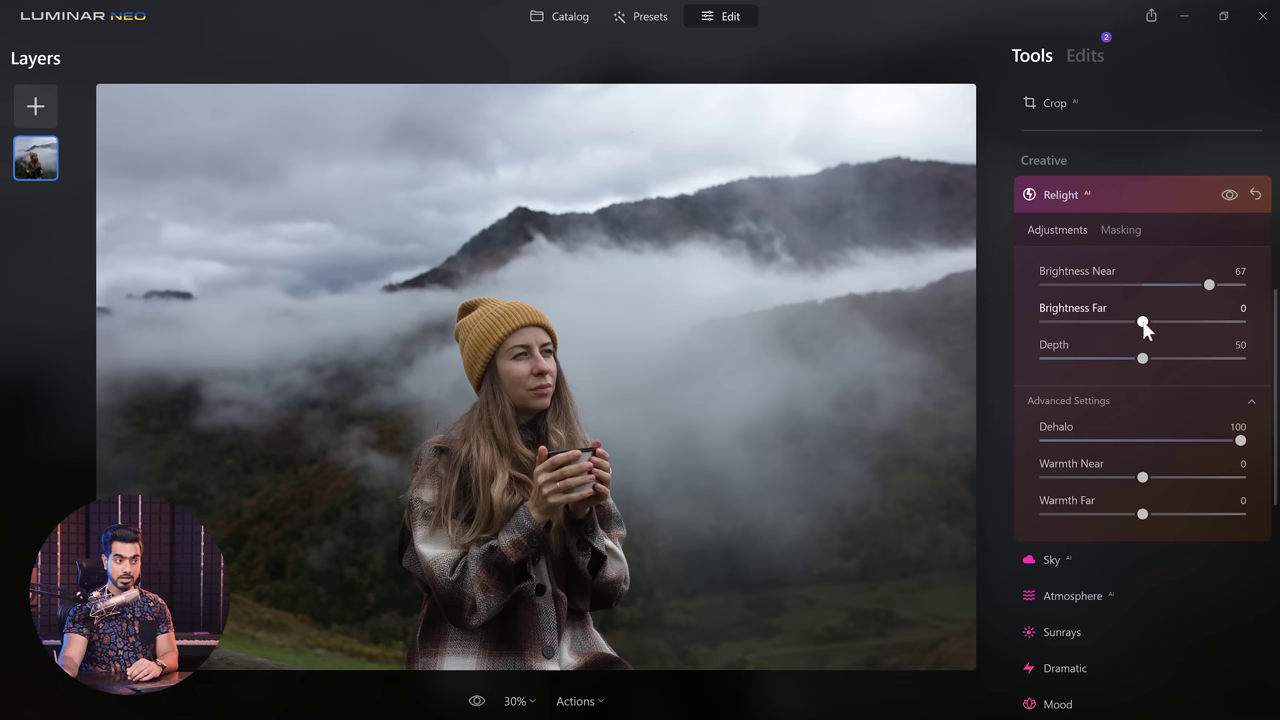
Try darkening the misty background with a Relight Brightness Far of -58, and reset the value.
{"action": "left_click_drag", "start_coordinate": [1143, 322], "coordinate": [1074, 322]}
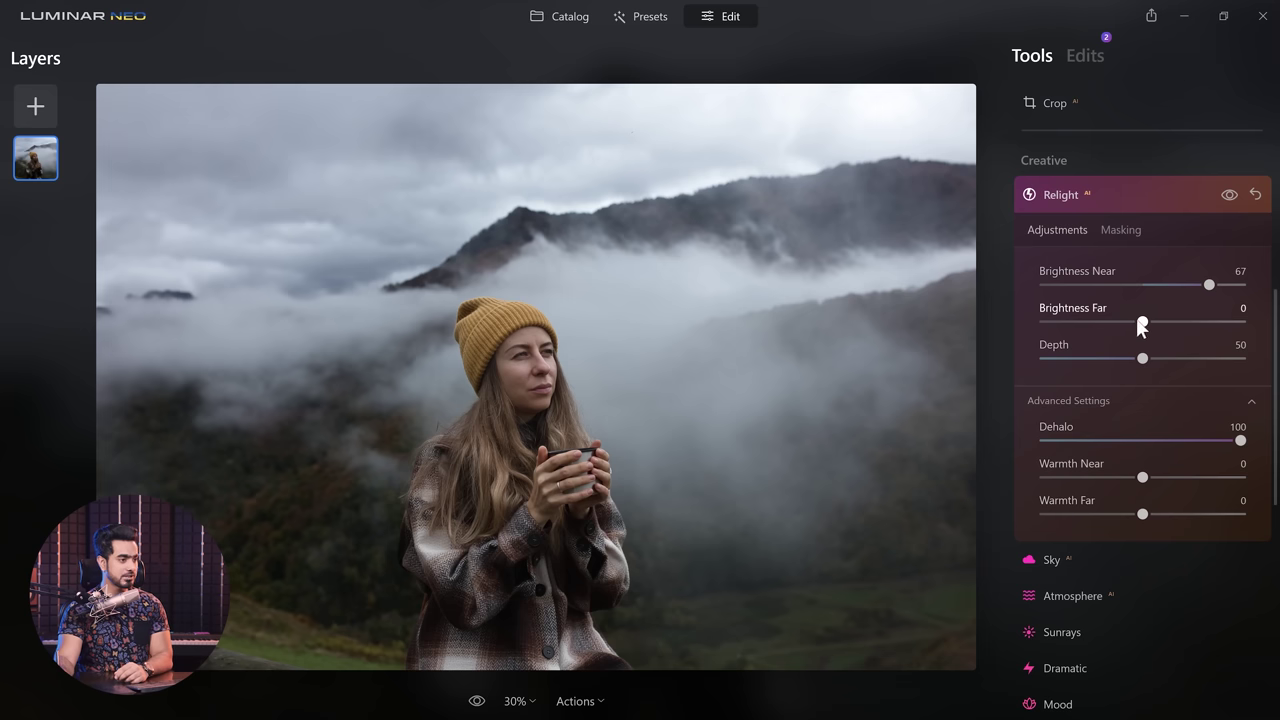
{"action": "left_click_drag", "start_coordinate": [1143, 326], "coordinate": [1086, 322]}
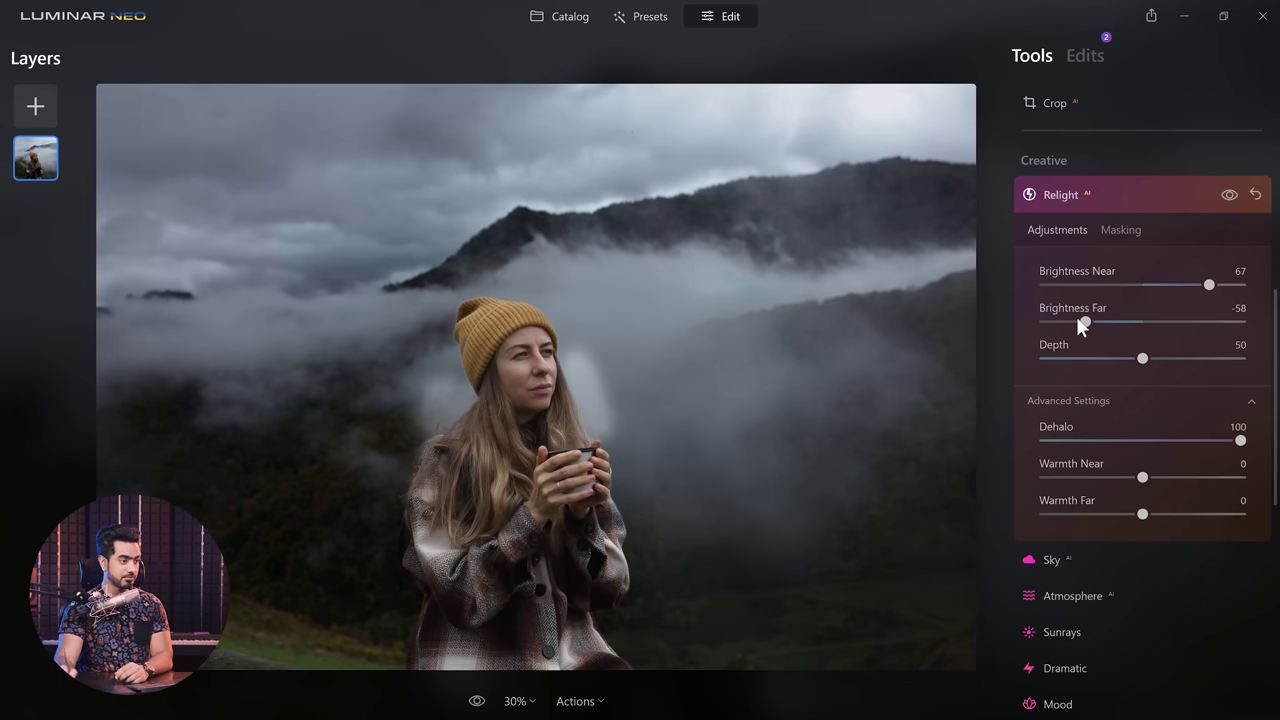
{"action": "double_click", "coordinate": [1066, 313]}
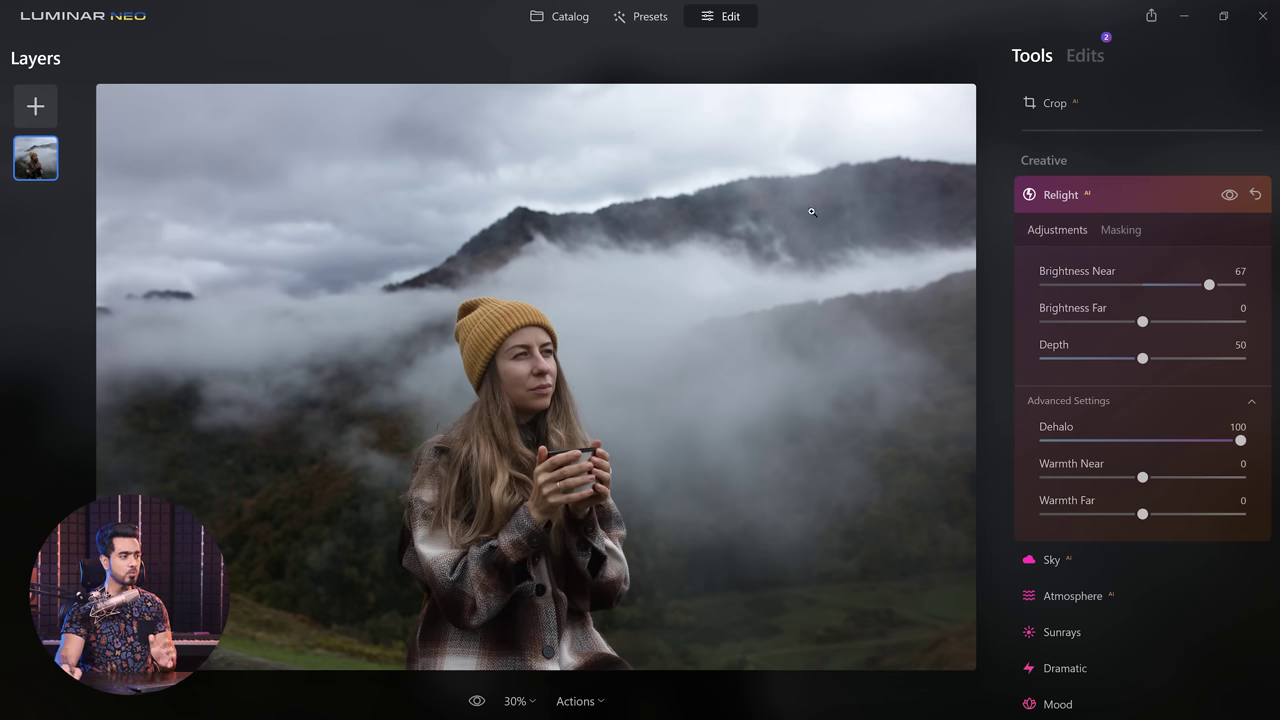
Close and reopen Relight to check for fresh settings, and review the earlier Relight values in the applied edits.
{"action": "left_click", "coordinate": [1136, 192]}
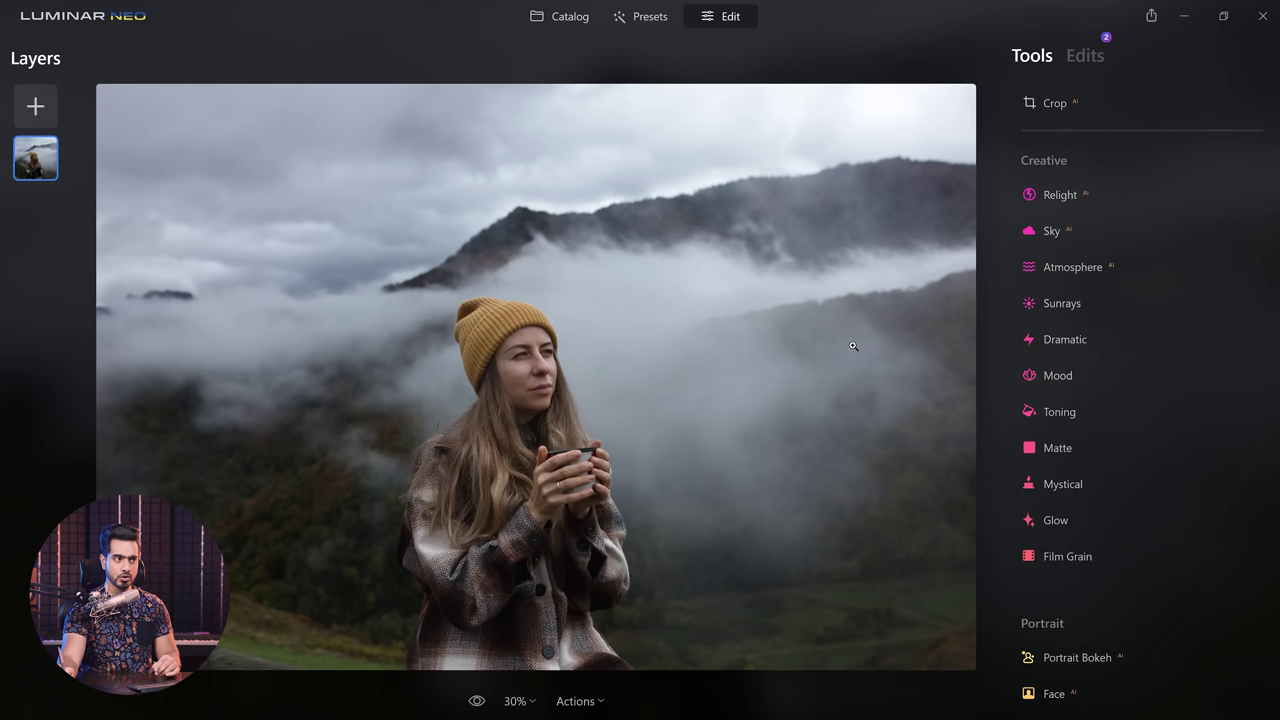
{"action": "left_click", "coordinate": [1140, 192]}
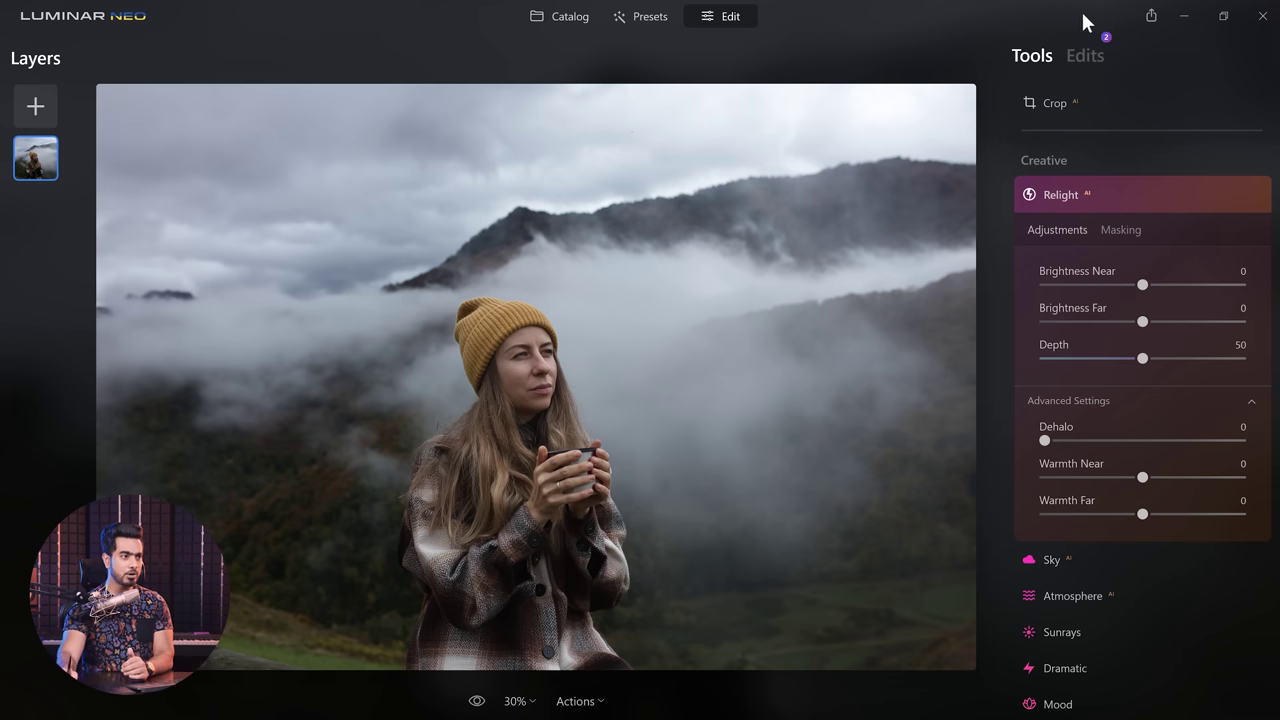
{"action": "left_click", "coordinate": [1086, 57]}
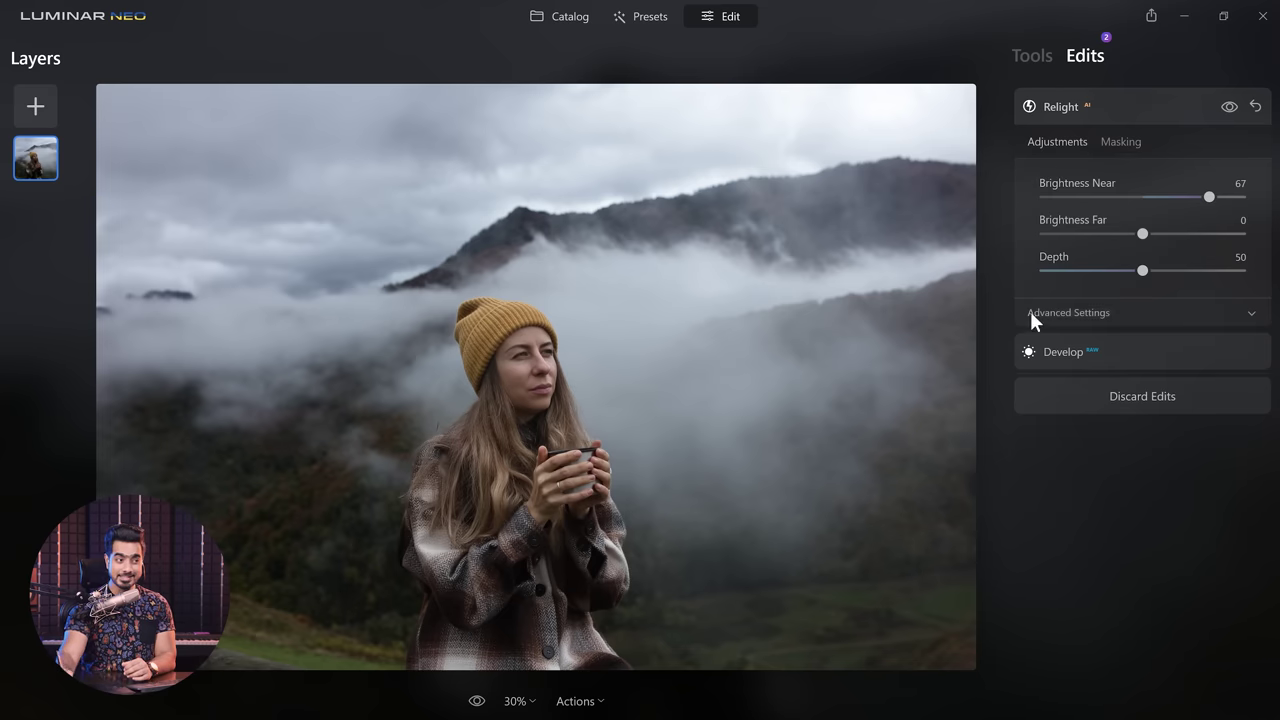
Add a second Relight adjustment, trying Brightness Near at 35 before resetting it and setting Brightness Far to -36.
{"action": "left_click", "coordinate": [1031, 57]}
{"action": "scroll", "coordinate": [1131, 330], "scroll_direction": "down", "scroll_amount": 3}
{"action": "left_click", "coordinate": [1109, 345]}
{"action": "left_click_drag", "start_coordinate": [1143, 432], "coordinate": [1177, 432]}
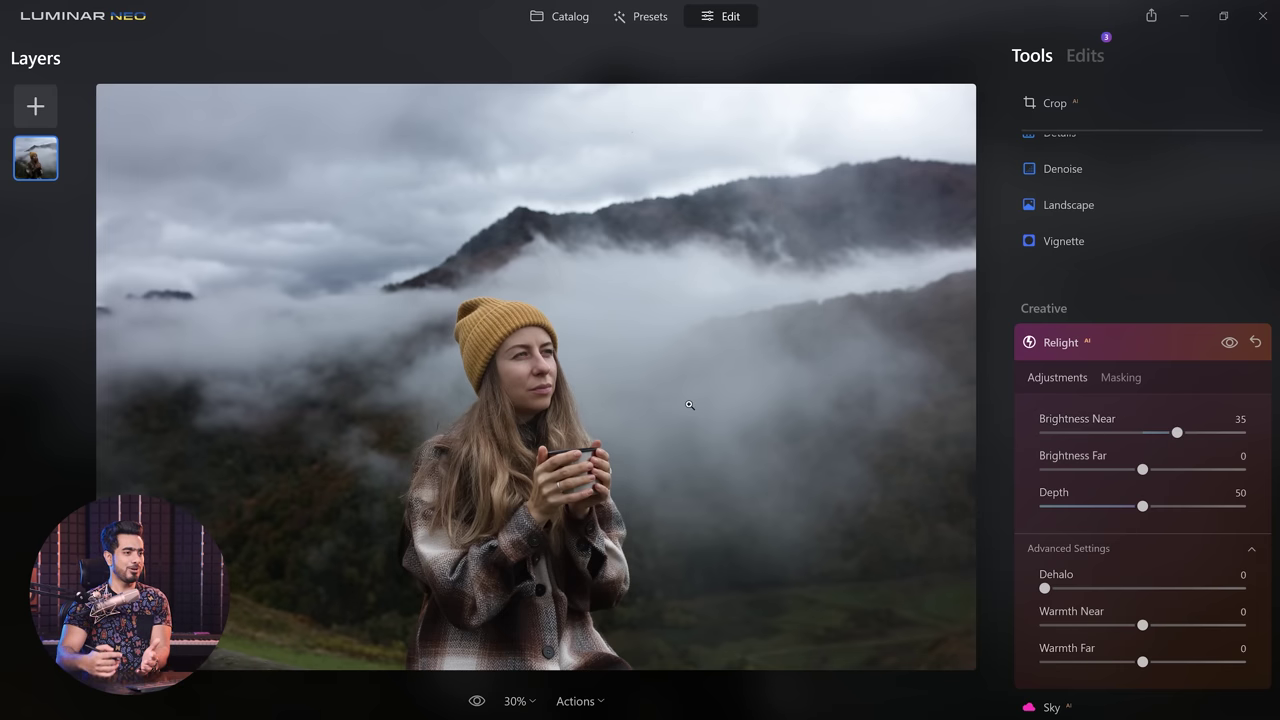
{"action": "double_click", "coordinate": [1174, 432]}
{"action": "left_click_drag", "start_coordinate": [1143, 469], "coordinate": [1107, 475]}
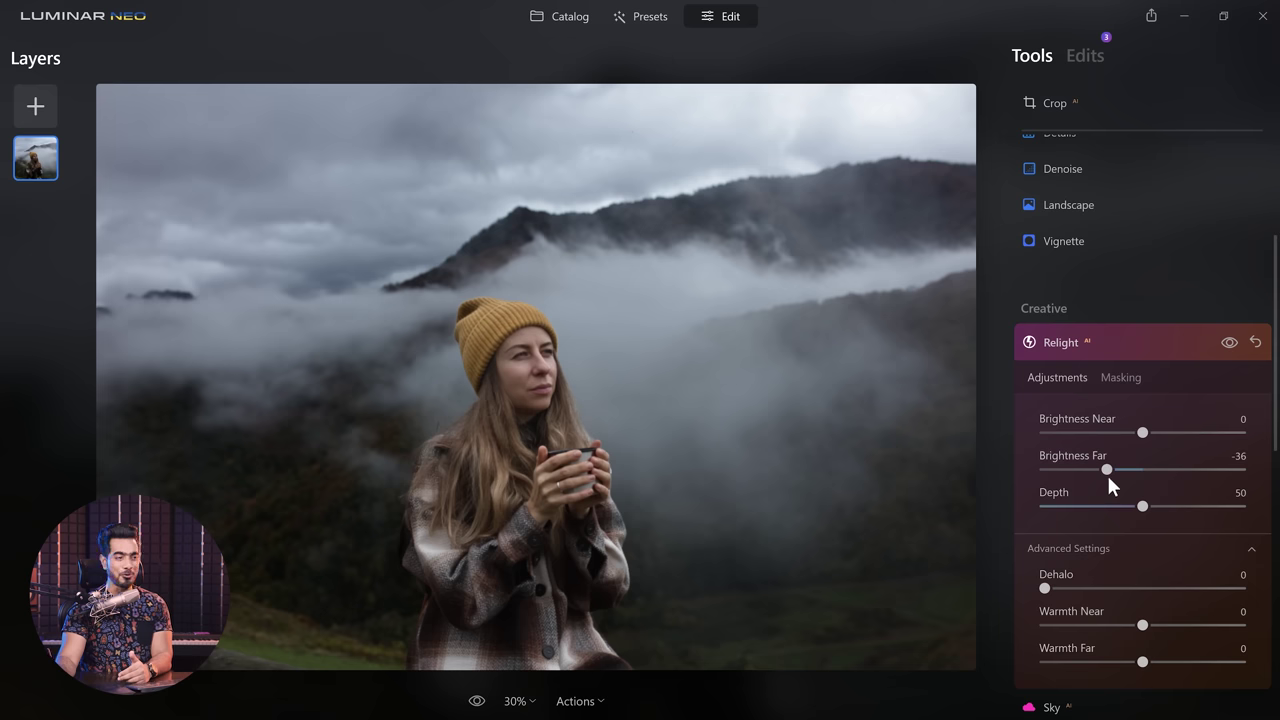
Reset the second Relight adjustment and delete it from the applied edits.
{"action": "left_click", "coordinate": [1085, 58]}
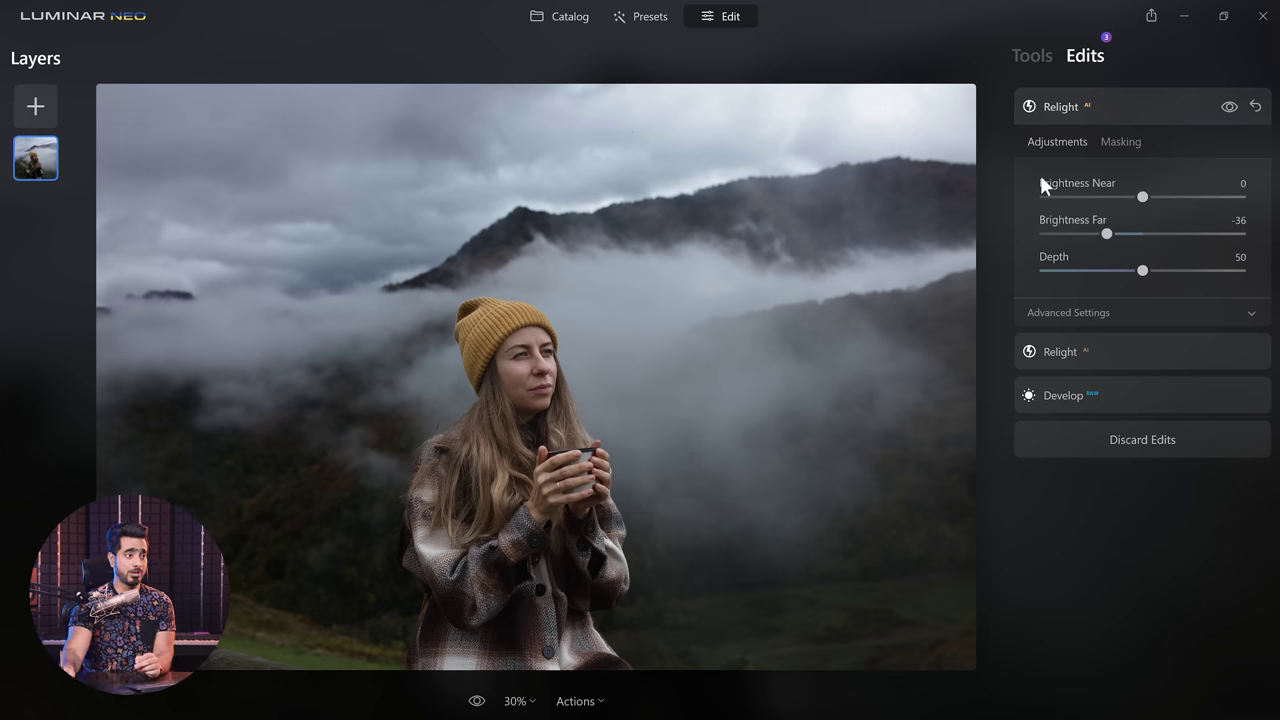
{"action": "left_click", "coordinate": [1256, 107]}
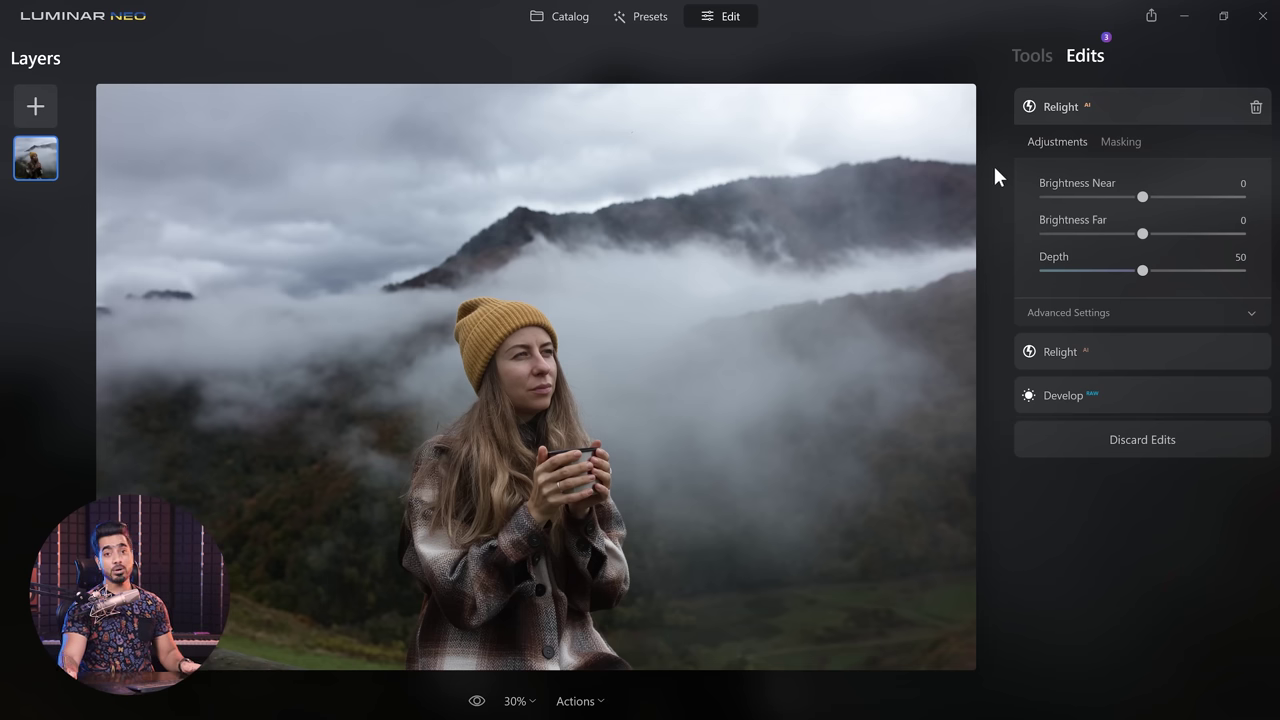
{"action": "left_click", "coordinate": [1255, 108]}
{"action": "left_click", "coordinate": [1030, 56]}
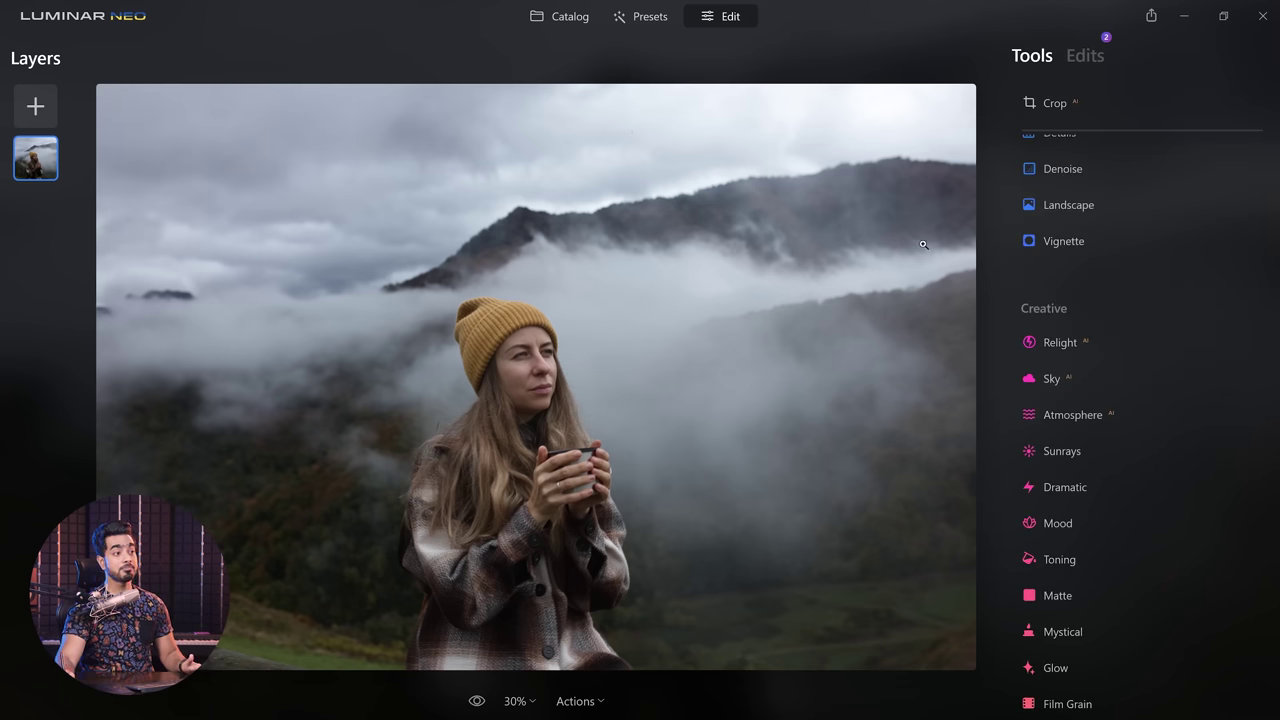
Add a Develop adjustment to the yellow-hat portrait with Whites at -1 and Highlights at -100.
{"action": "left_click_drag", "start_coordinate": [1275, 374], "coordinate": [1266, 206]}
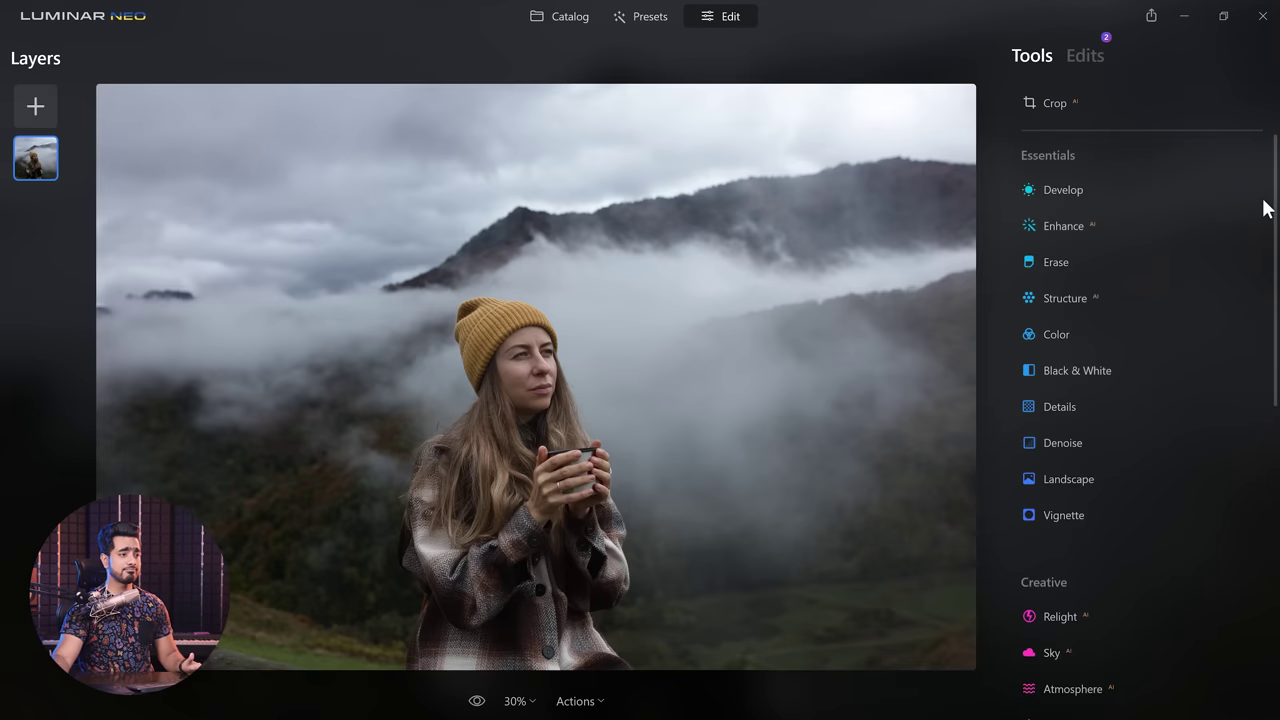
{"action": "left_click", "coordinate": [1061, 193]}
{"action": "mouse_move", "coordinate": [1142, 454]}
{"action": "left_mouse_down"}
{"action": "mouse_move", "coordinate": [1066, 459]}
{"action": "mouse_move", "coordinate": [1140, 457]}
{"action": "left_mouse_up"}
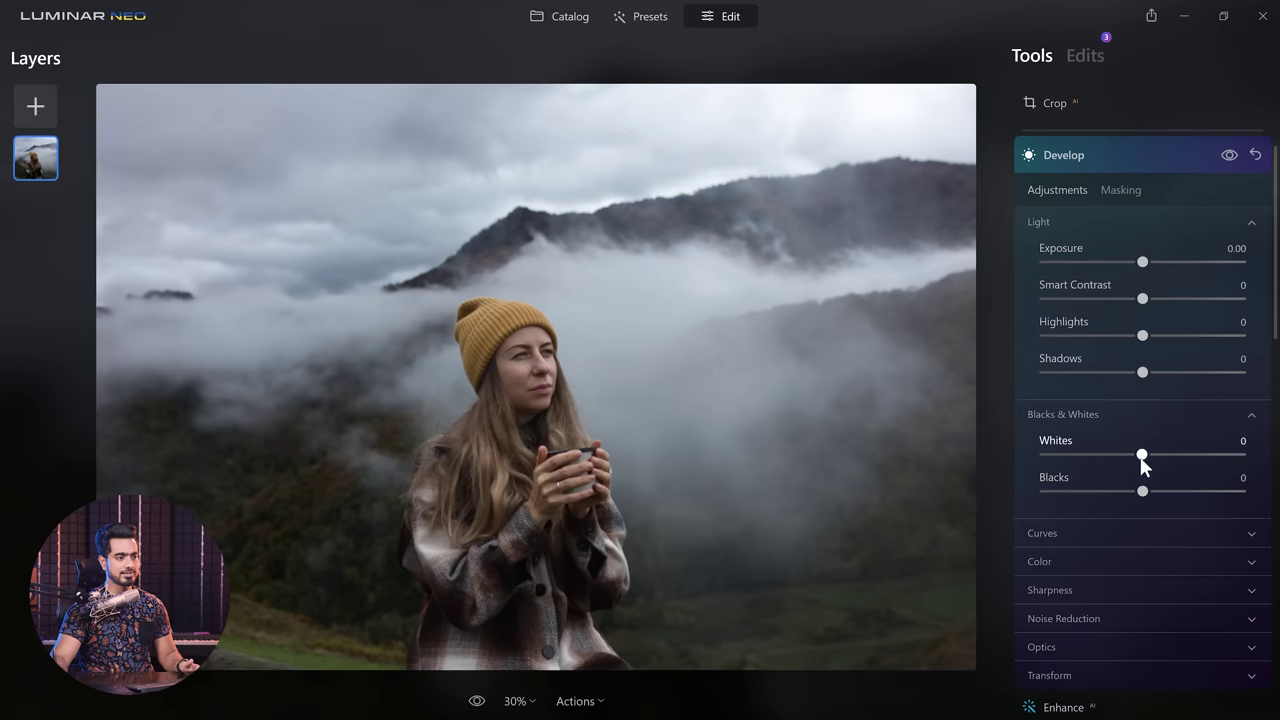
{"action": "left_click_drag", "start_coordinate": [1090, 345], "coordinate": [736, 315]}
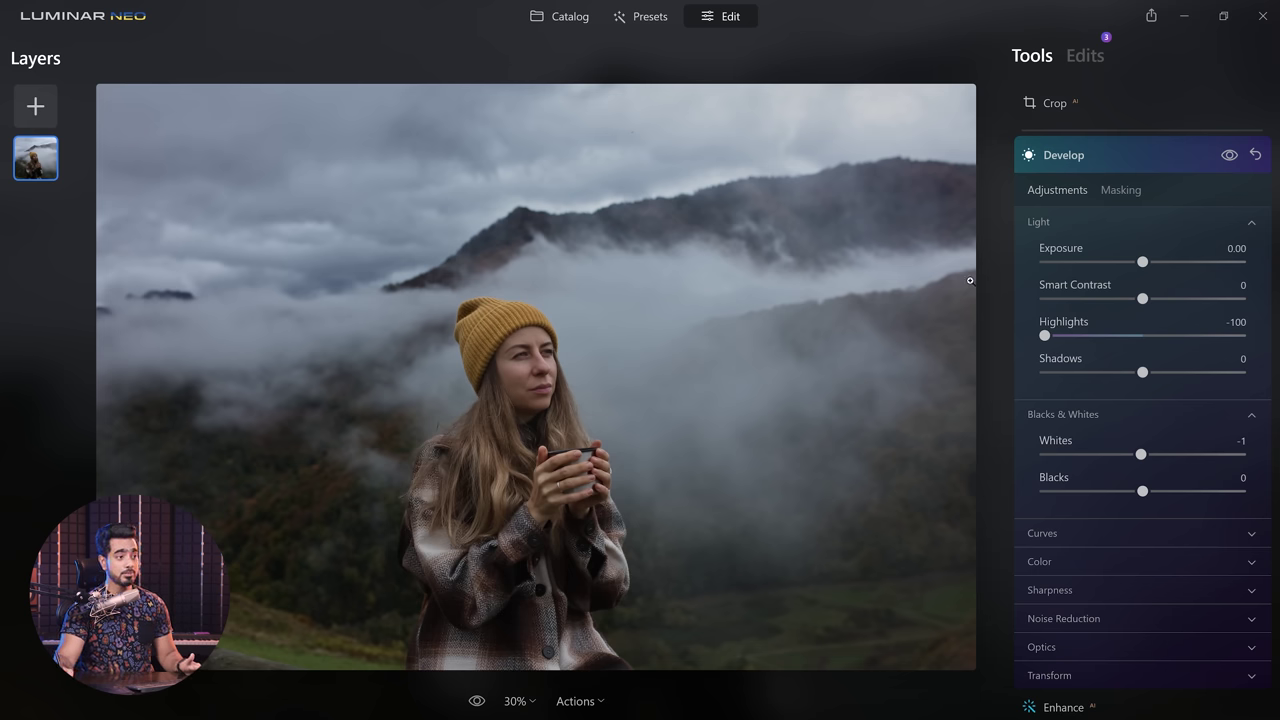
Limit the Develop adjustment to the background by applying a Human AI mask and inverting it.
{"action": "left_click", "coordinate": [1130, 190]}
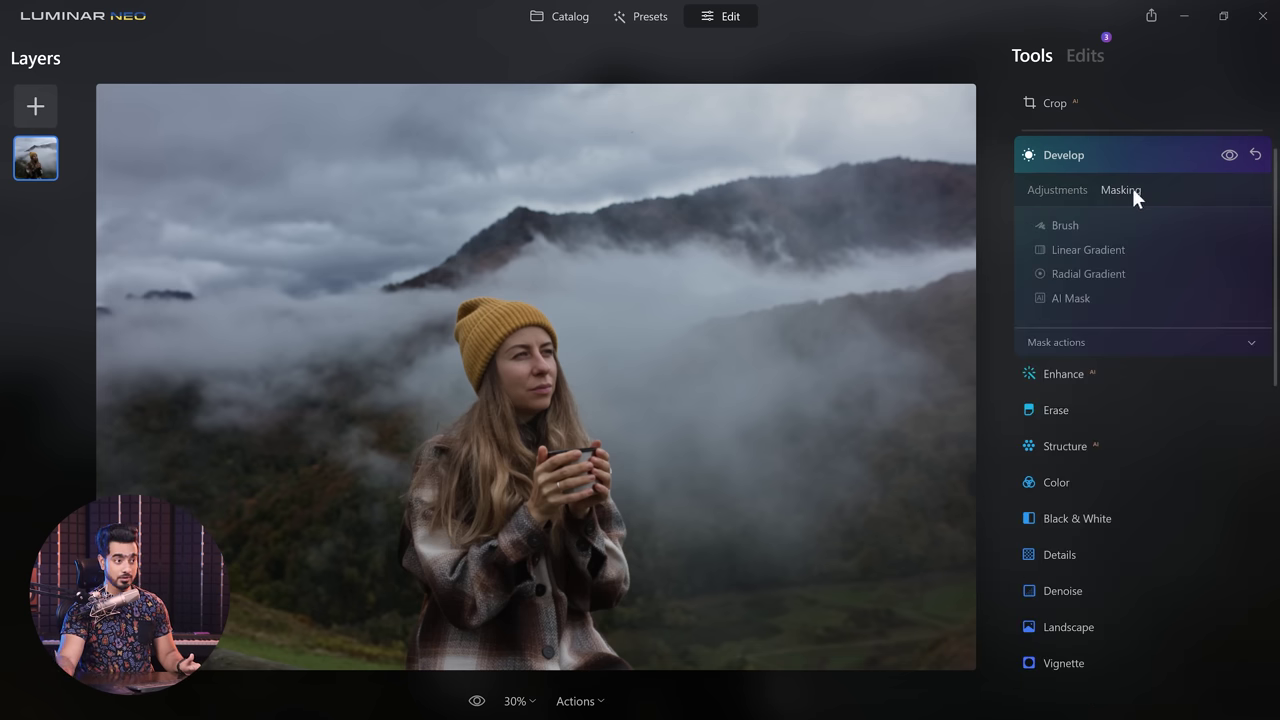
{"action": "left_click", "coordinate": [1062, 299]}
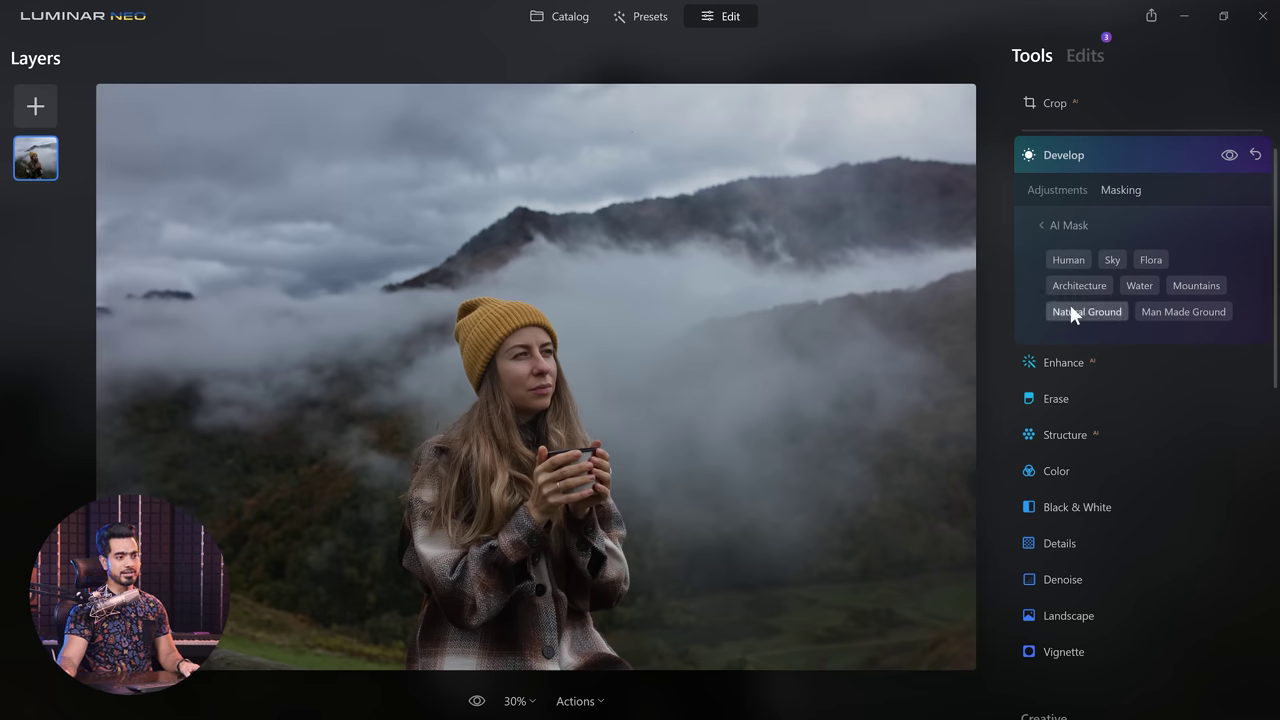
{"action": "left_click", "coordinate": [1068, 262]}
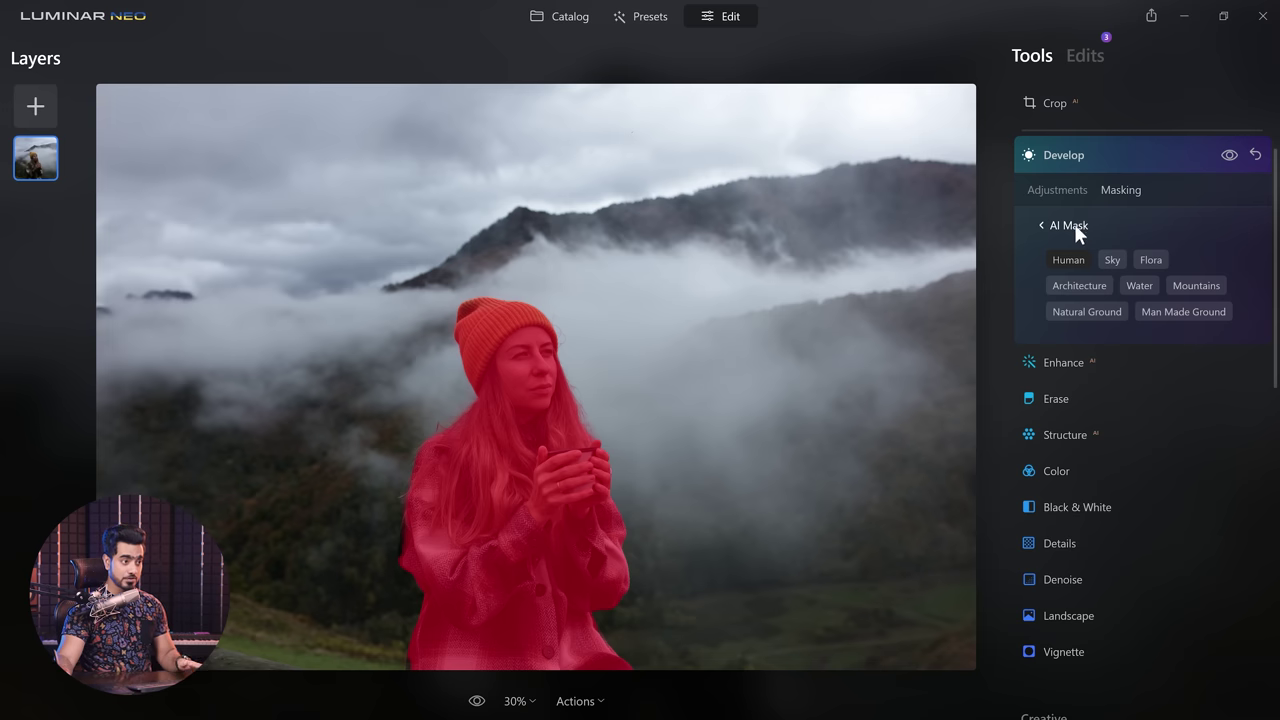
{"action": "left_click", "coordinate": [1074, 224]}
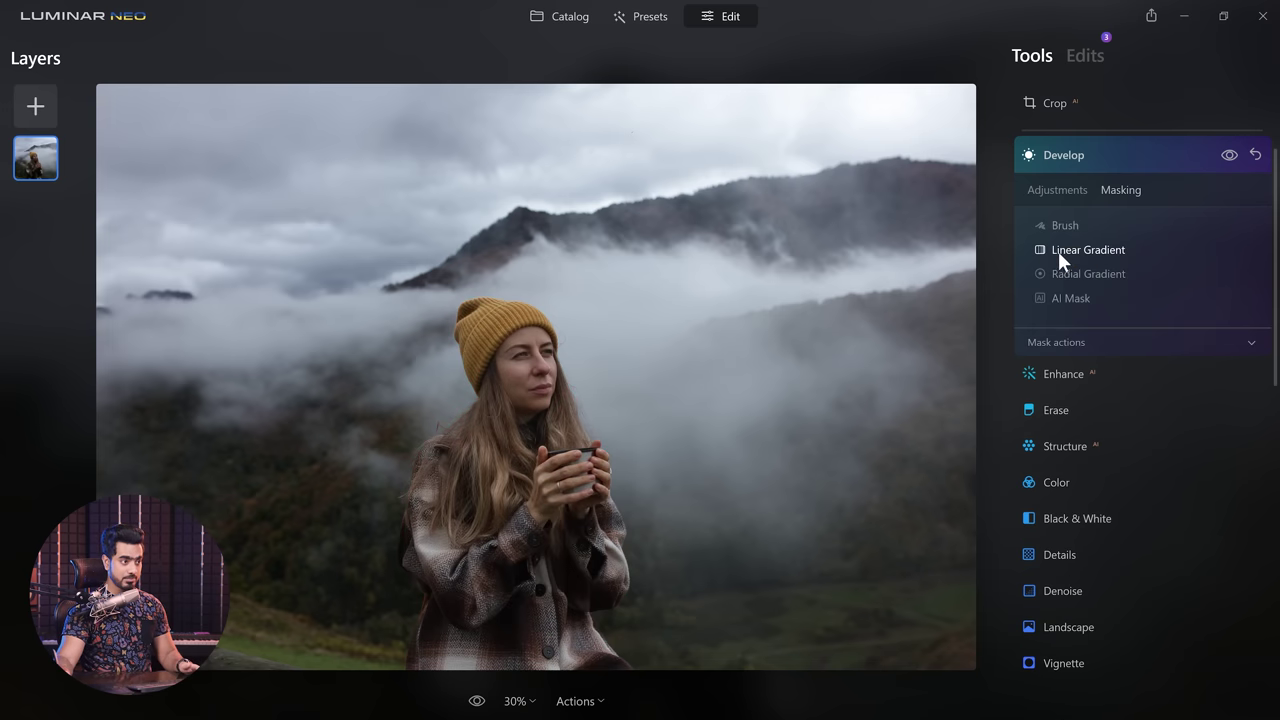
{"action": "left_click", "coordinate": [1106, 342]}
{"action": "left_click", "coordinate": [1222, 366]}
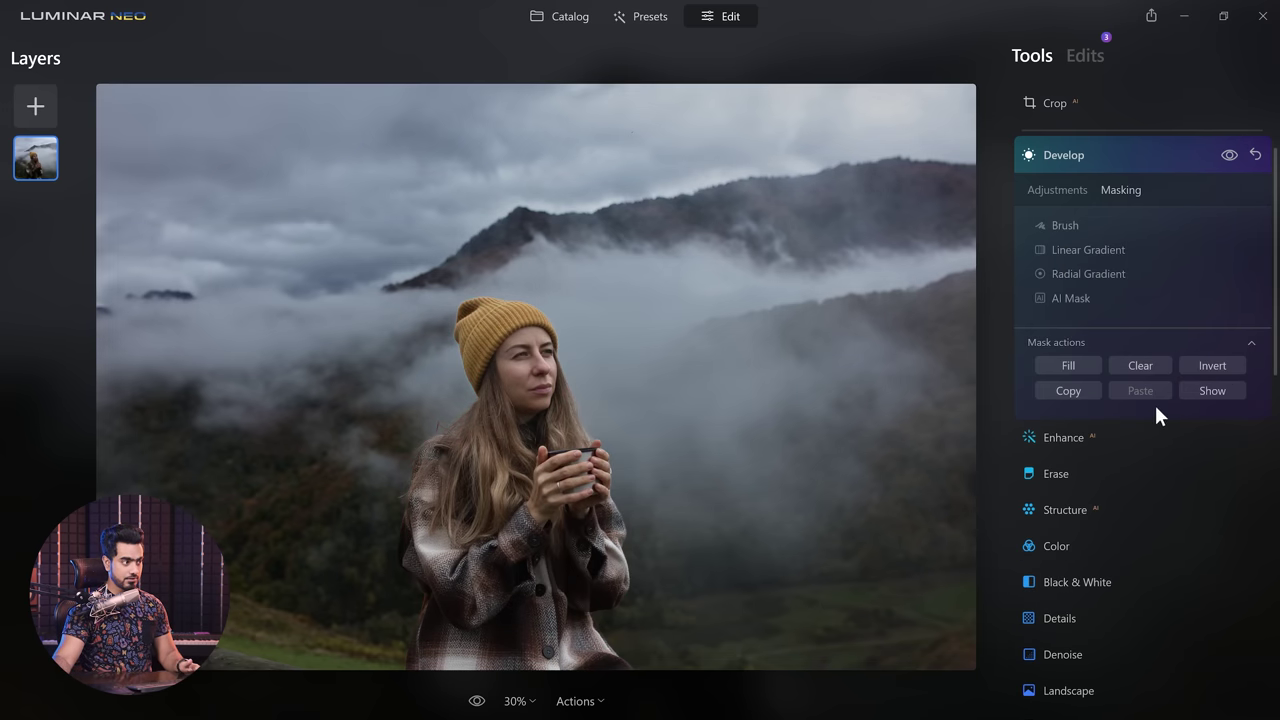
Refine the masked Develop adjustment with Smart Contrast at 21 and Highlights at -76.
{"action": "left_click", "coordinate": [1052, 189]}
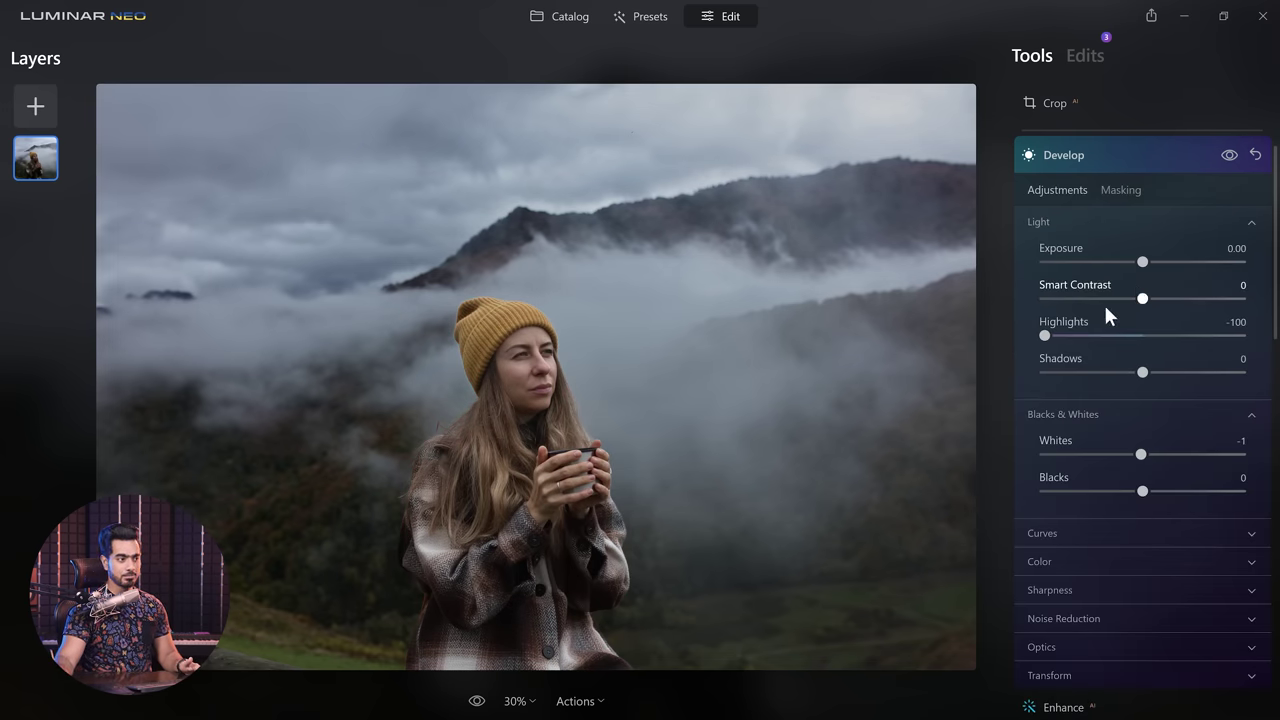
{"action": "left_click_drag", "start_coordinate": [1044, 335], "coordinate": [1084, 335]}
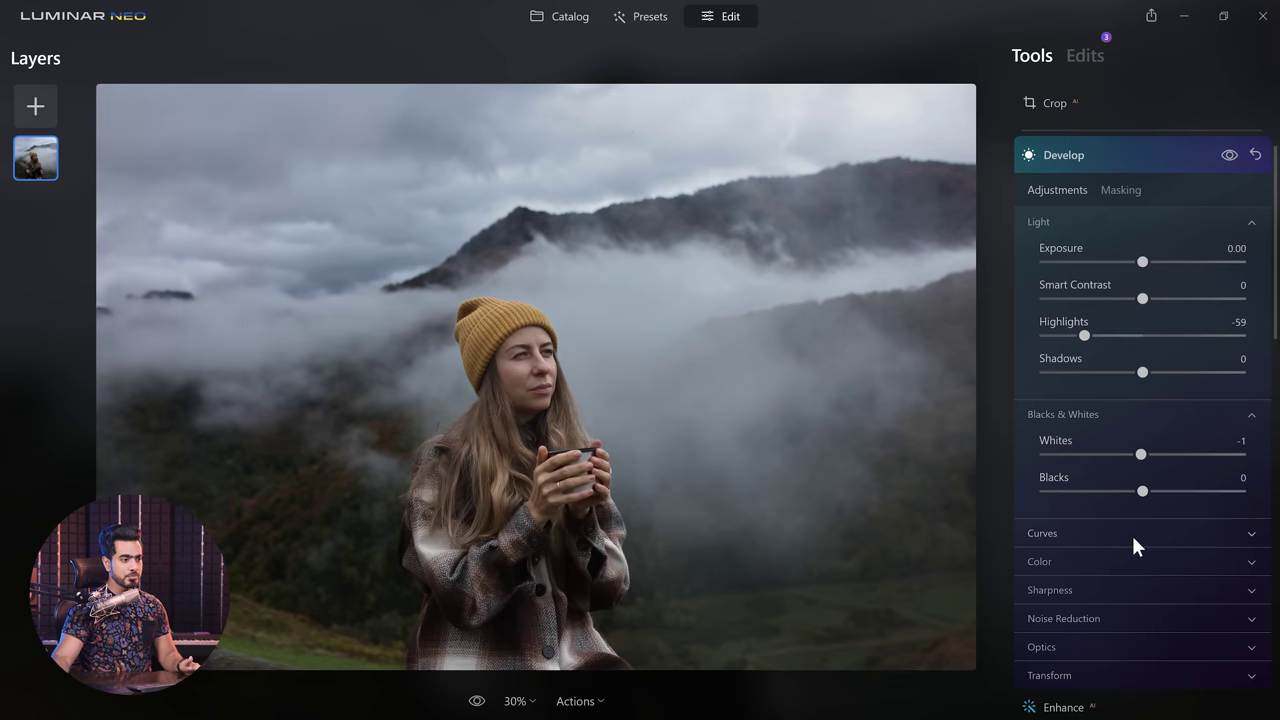
{"action": "left_click", "coordinate": [1165, 298]}
{"action": "left_click_drag", "start_coordinate": [1085, 335], "coordinate": [1067, 335]}
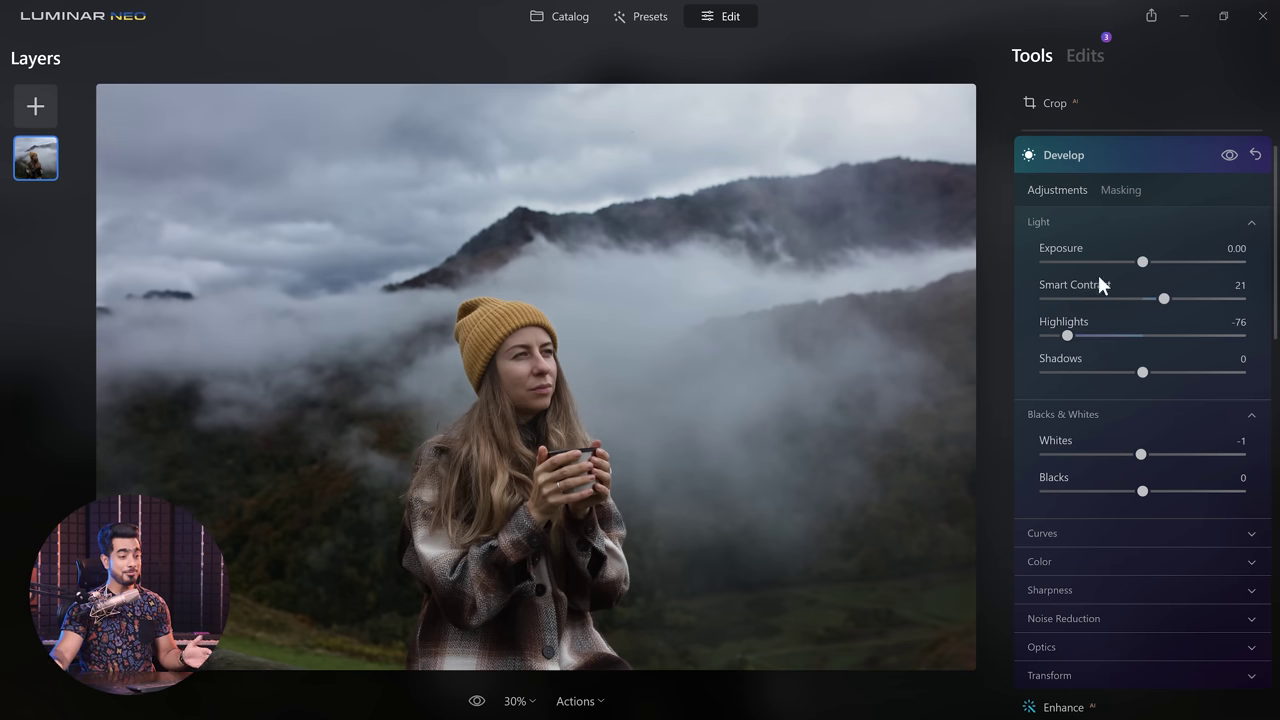
Paint the Develop mask over the halo on both sides of the woman's hair with the size 40 brush.
{"action": "left_click", "coordinate": [1118, 192]}
{"action": "left_click", "coordinate": [1060, 226]}
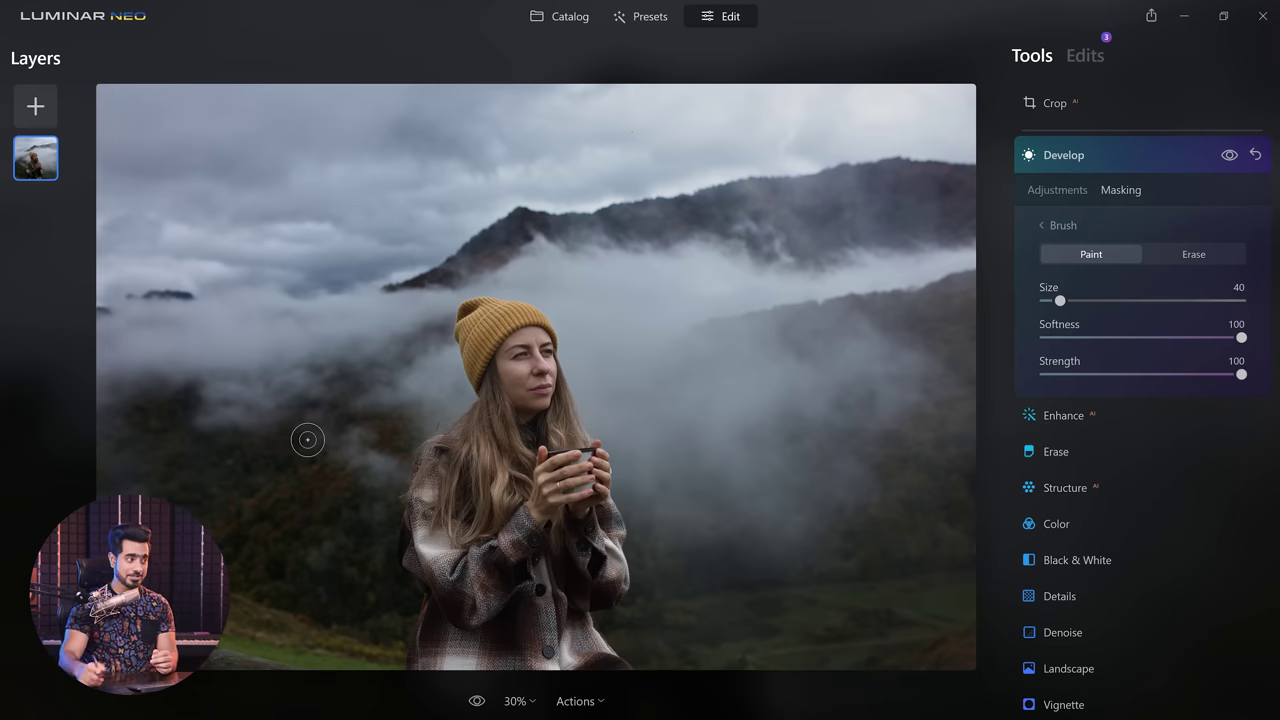
{"action": "mouse_move", "coordinate": [470, 390]}
{"action": "left_mouse_down"}
{"action": "mouse_move", "coordinate": [436, 416]}
{"action": "mouse_move", "coordinate": [448, 371]}
{"action": "left_mouse_up"}
{"action": "mouse_move", "coordinate": [584, 365]}
{"action": "left_mouse_down"}
{"action": "mouse_move", "coordinate": [587, 403]}
{"action": "mouse_move", "coordinate": [614, 426]}
{"action": "left_mouse_up"}
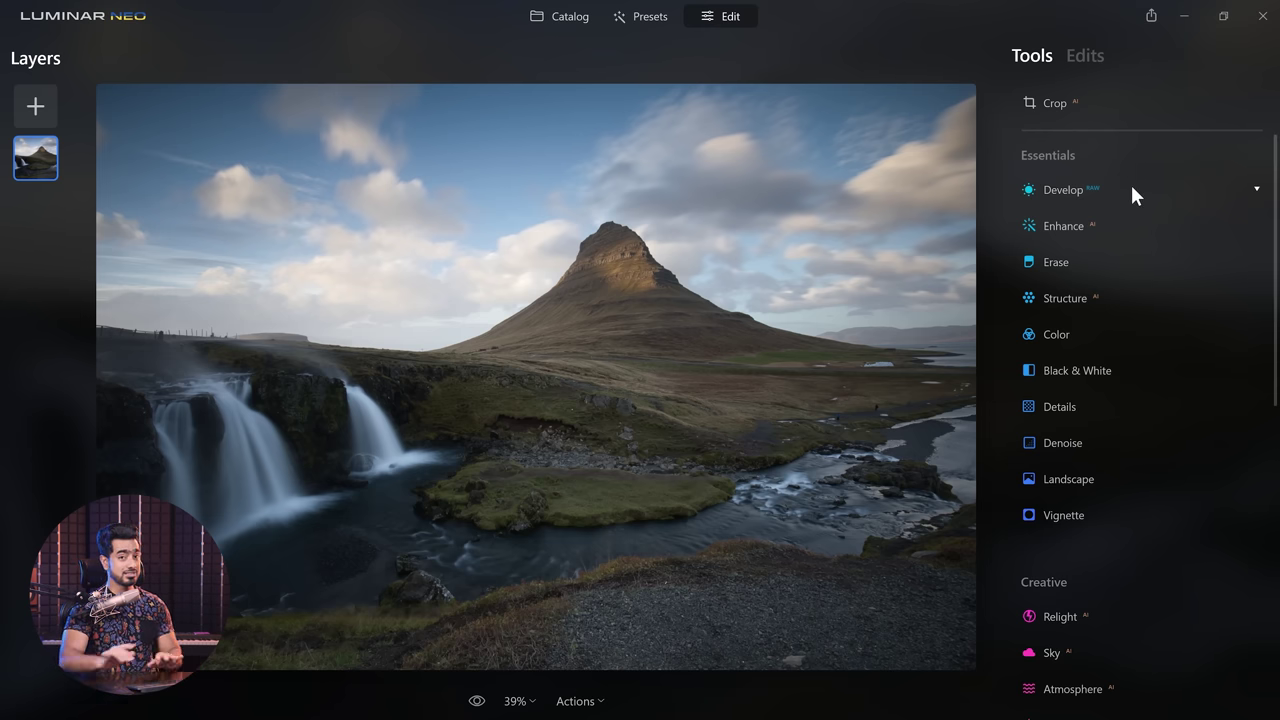
Lower the Highlights of the waterfall and mountain landscape in Develop RAW.
{"action": "left_click", "coordinate": [1079, 188]}
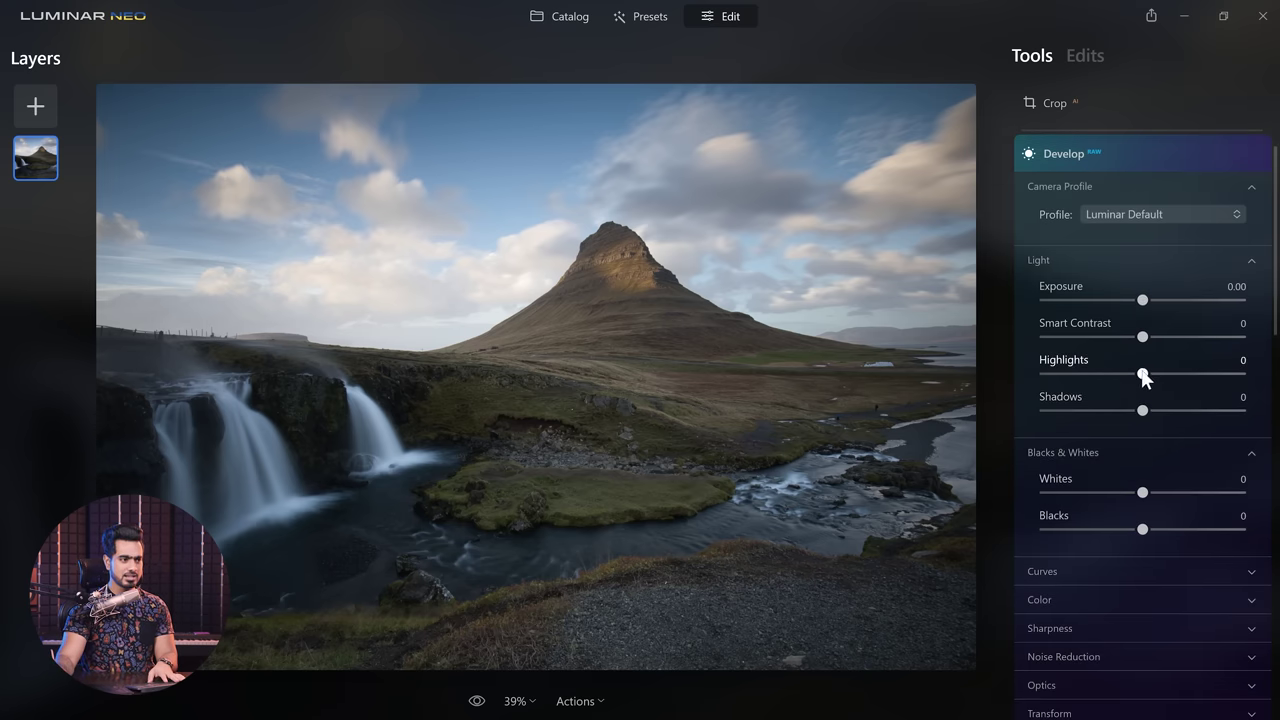
{"action": "left_click_drag", "start_coordinate": [1142, 373], "coordinate": [1068, 375]}
{"action": "left_click", "coordinate": [1085, 182]}
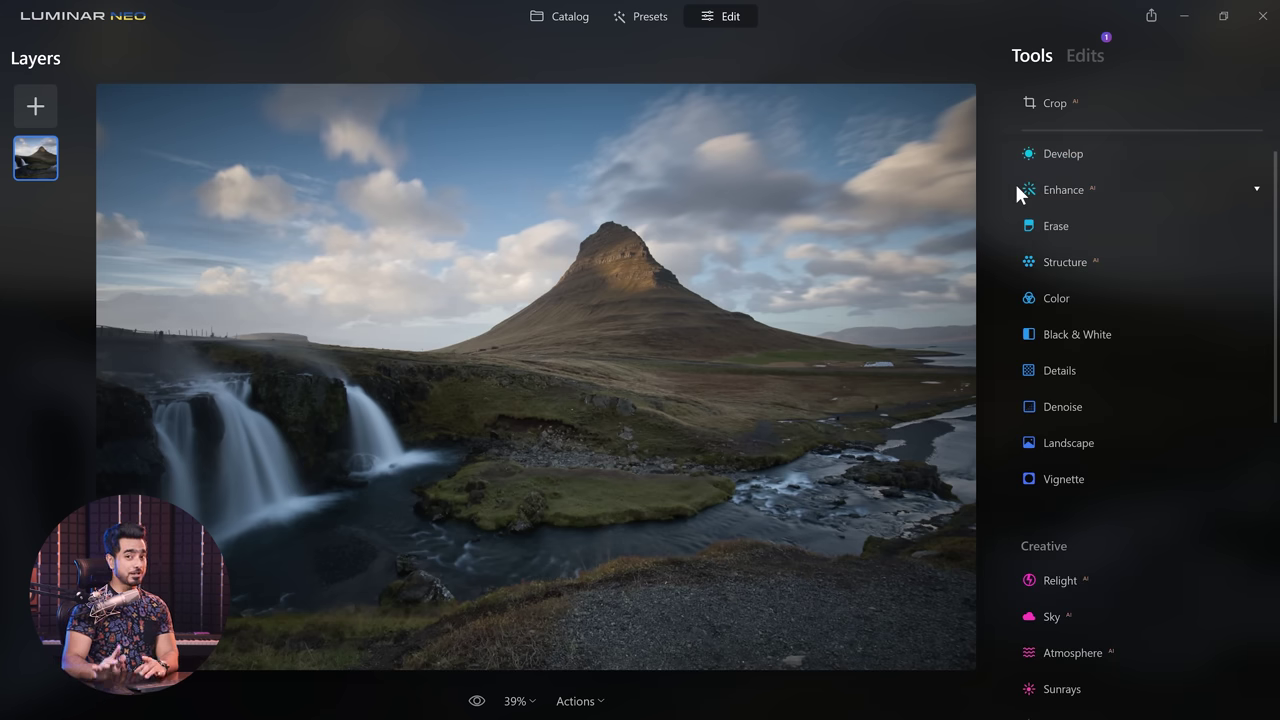
Enhance the waterfall landscape with Accent at 41 and Sky Enhancer at 8.
{"action": "left_click", "coordinate": [1085, 189]}
{"action": "left_click_drag", "start_coordinate": [1046, 283], "coordinate": [1152, 280]}
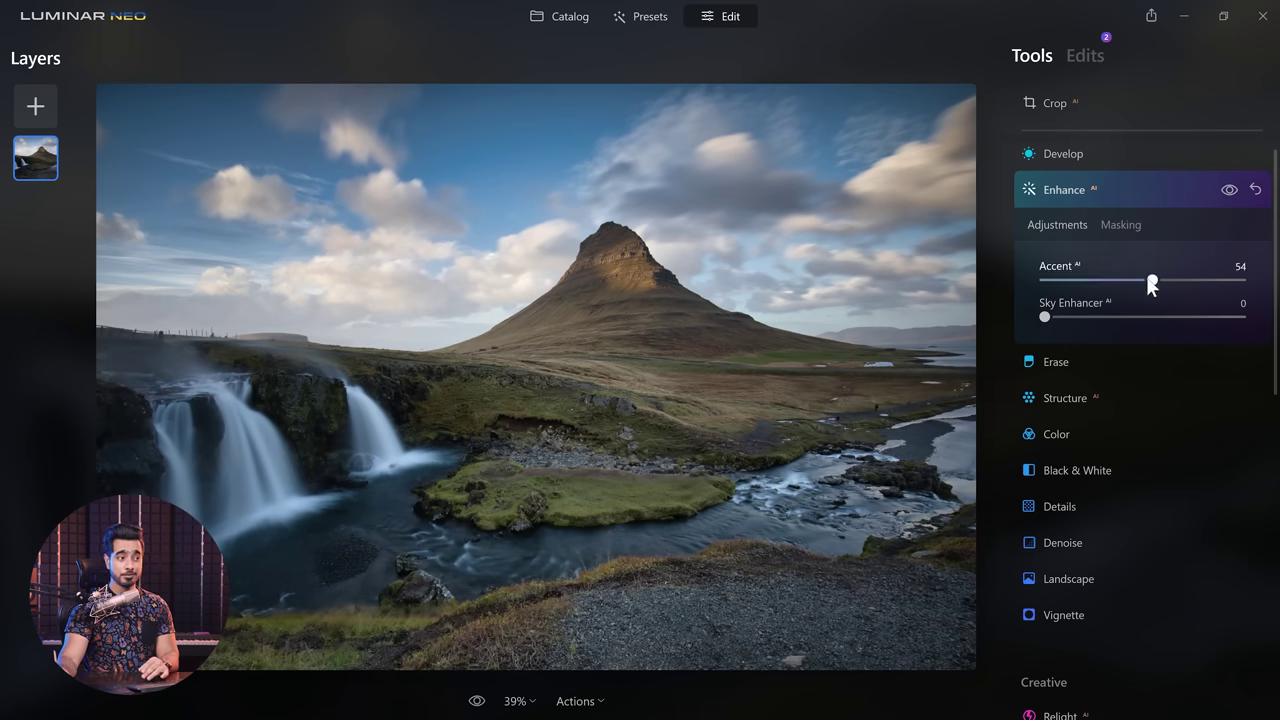
{"action": "left_click_drag", "start_coordinate": [1122, 282], "coordinate": [1126, 281]}
{"action": "left_click_drag", "start_coordinate": [1046, 317], "coordinate": [1061, 318]}
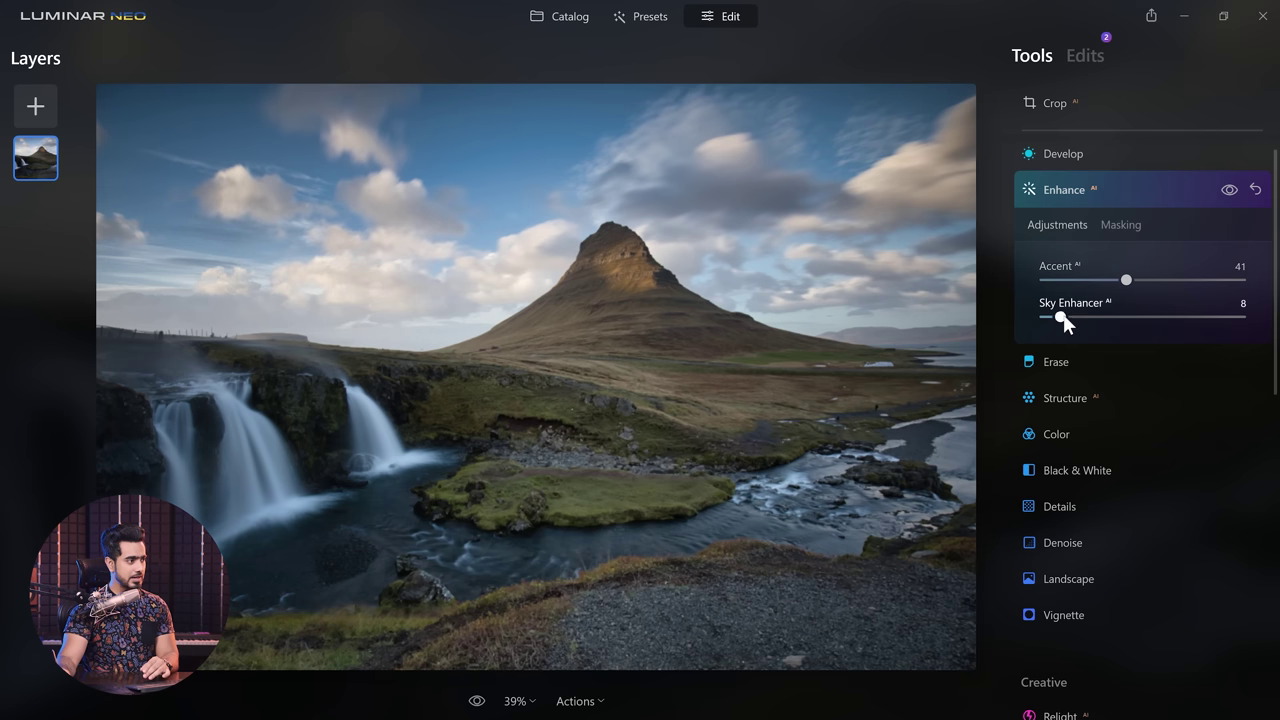
Limit the Enhance adjustment to the sky with an AI mask.
{"action": "left_click", "coordinate": [1120, 228]}
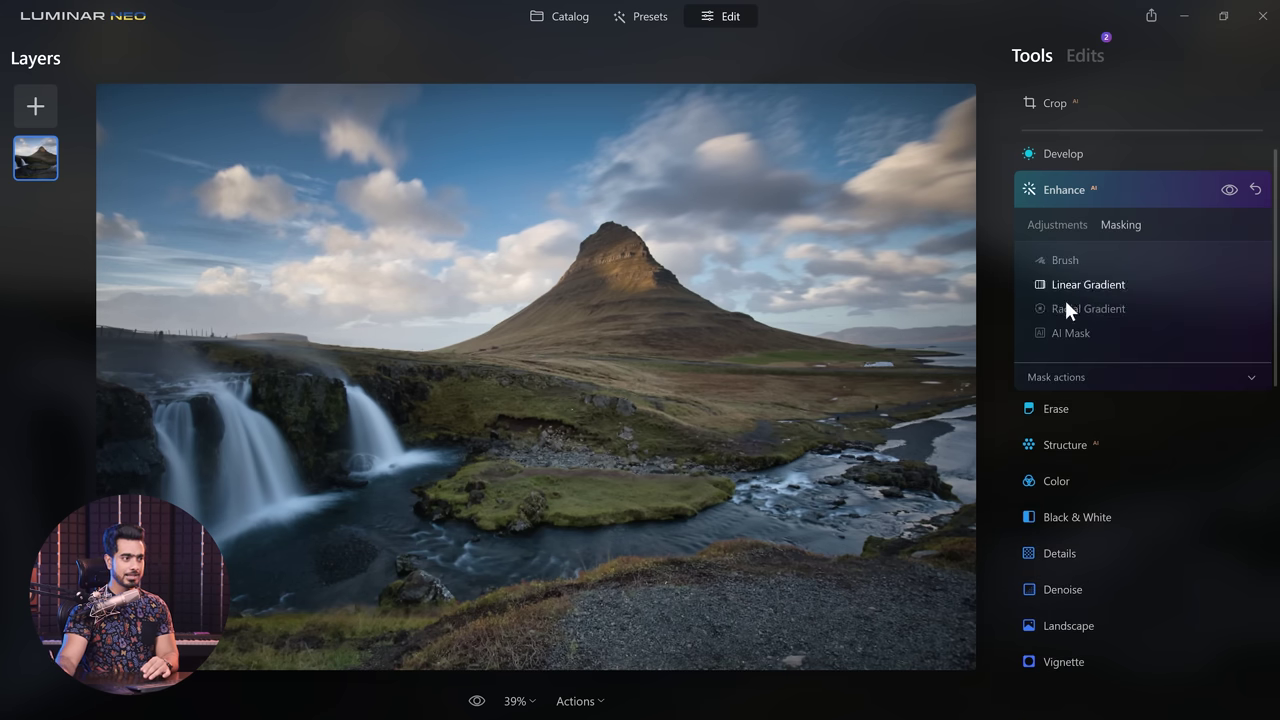
{"action": "left_click", "coordinate": [1068, 335]}
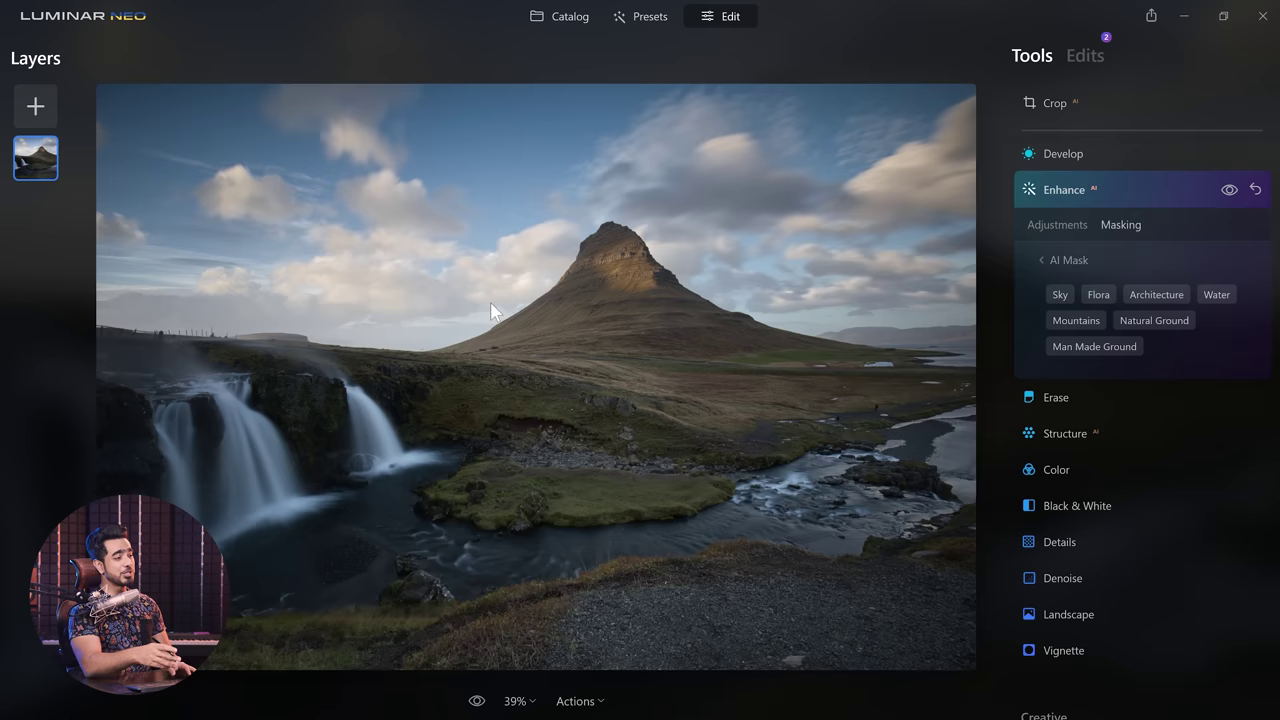
{"action": "left_click", "coordinate": [1058, 297]}
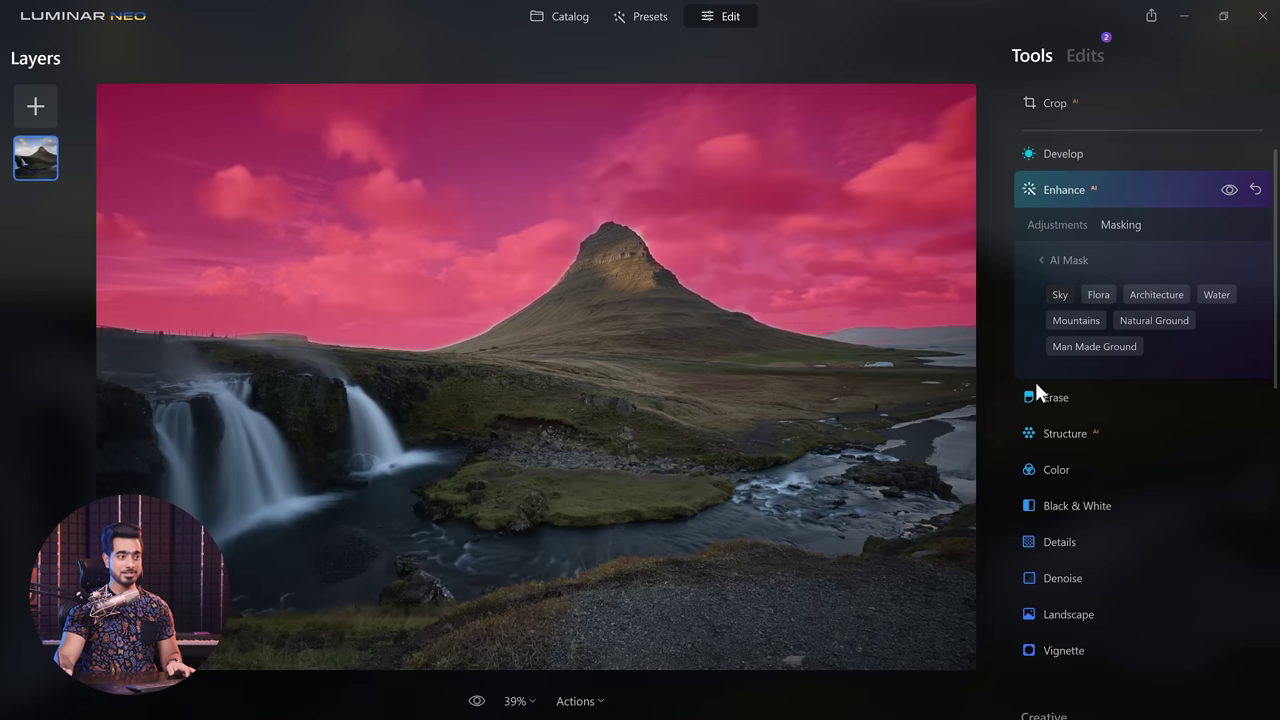
{"action": "left_click", "coordinate": [1059, 224]}
Apply Structure to the waterfall landscape with Amount at 25, and limit it to the sky with an AI mask.
{"action": "left_click", "coordinate": [1075, 398]}
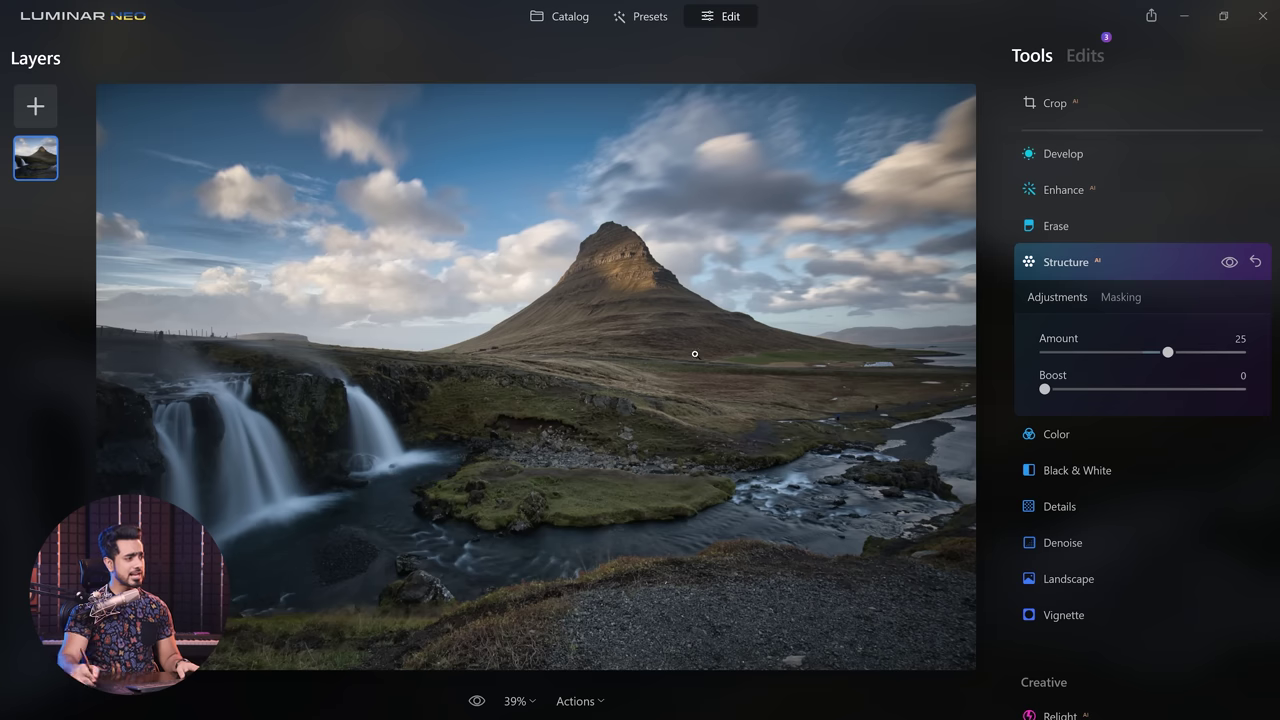
{"action": "left_click", "coordinate": [1114, 297]}
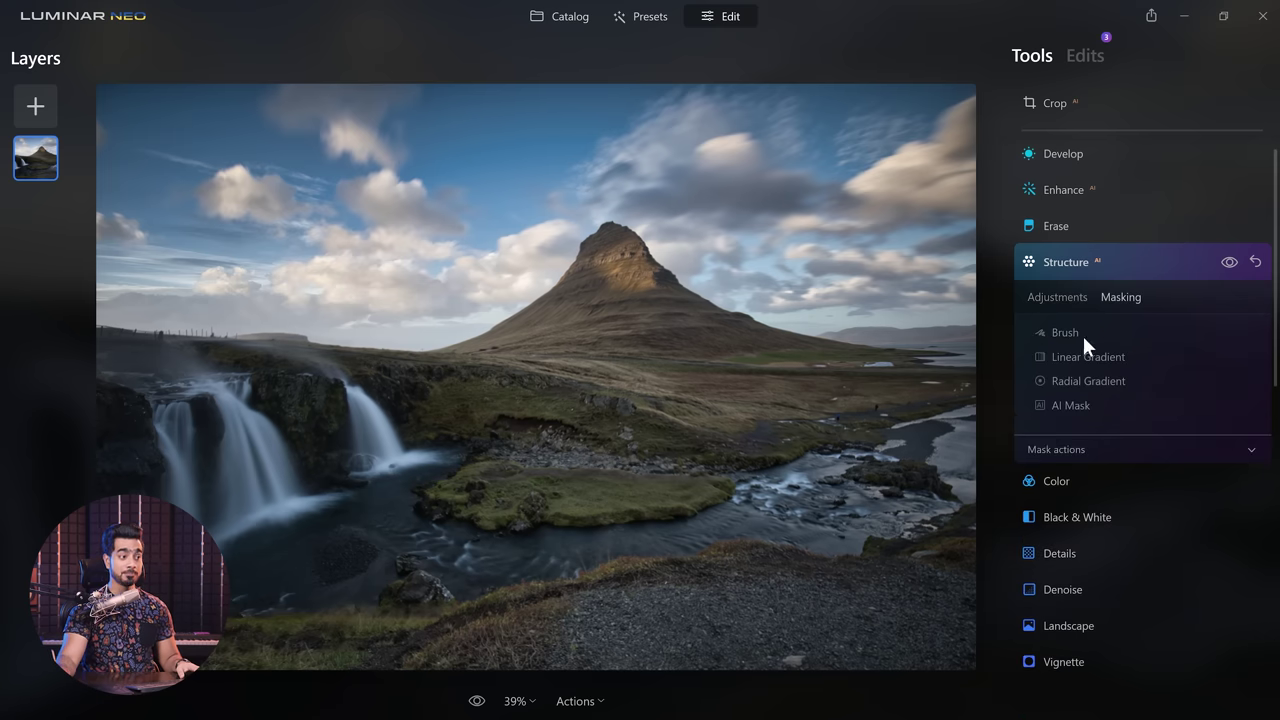
{"action": "left_click", "coordinate": [1067, 407]}
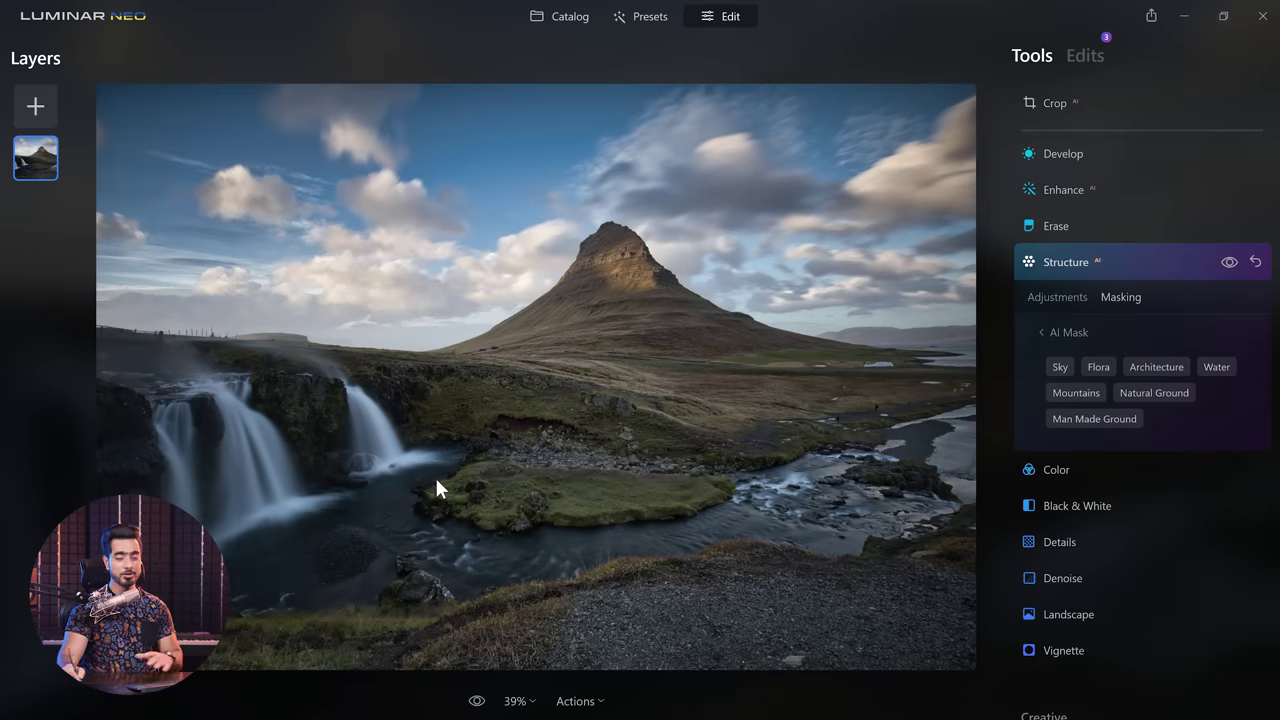
{"action": "left_click", "coordinate": [1062, 367]}
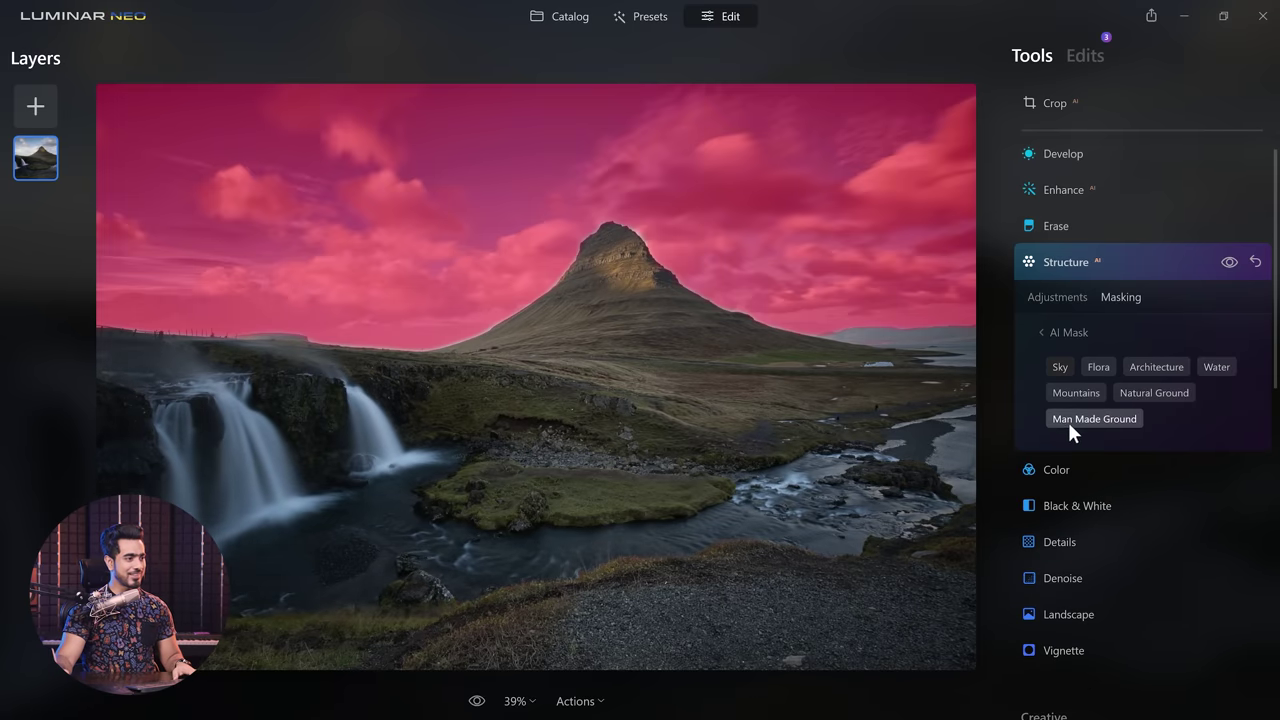
{"action": "left_click", "coordinate": [1058, 299]}
{"action": "left_click", "coordinate": [1106, 262]}
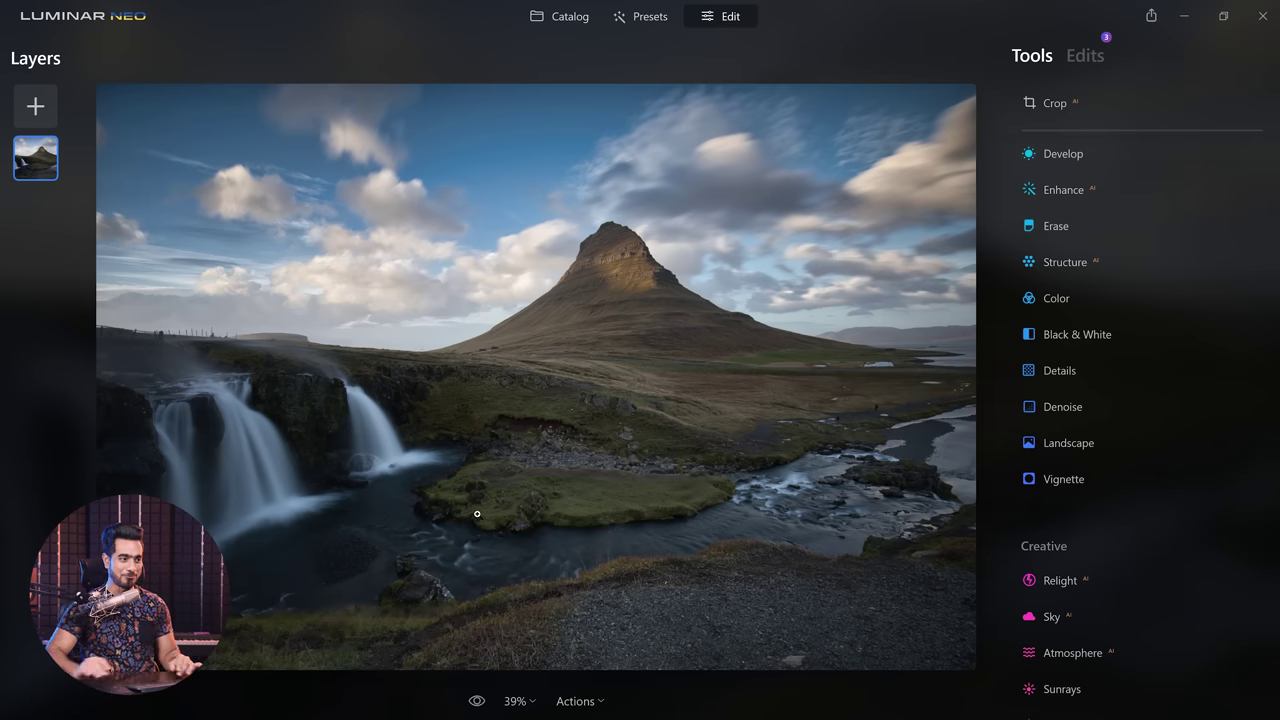
Add another Develop adjustment to the landscape with the color Temperature at 19.
{"action": "left_click", "coordinate": [1068, 153]}
{"action": "left_click", "coordinate": [1072, 562]}
{"action": "left_click_drag", "start_coordinate": [1145, 551], "coordinate": [1163, 560]}
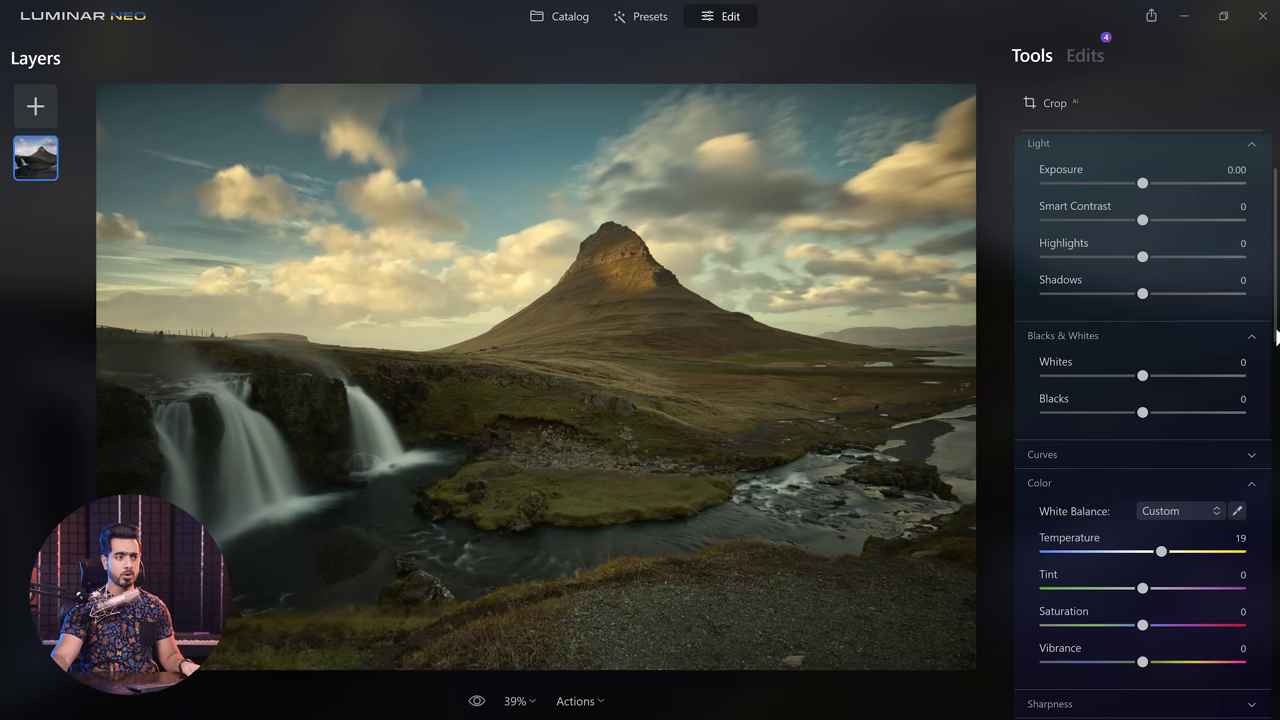
Limit the new Develop adjustment to the water with an AI mask, and set its Temperature to 14 and Tint to 32.
{"action": "scroll", "coordinate": [1270, 334], "scroll_direction": "up", "scroll_amount": 2}
{"action": "left_click", "coordinate": [1120, 226]}
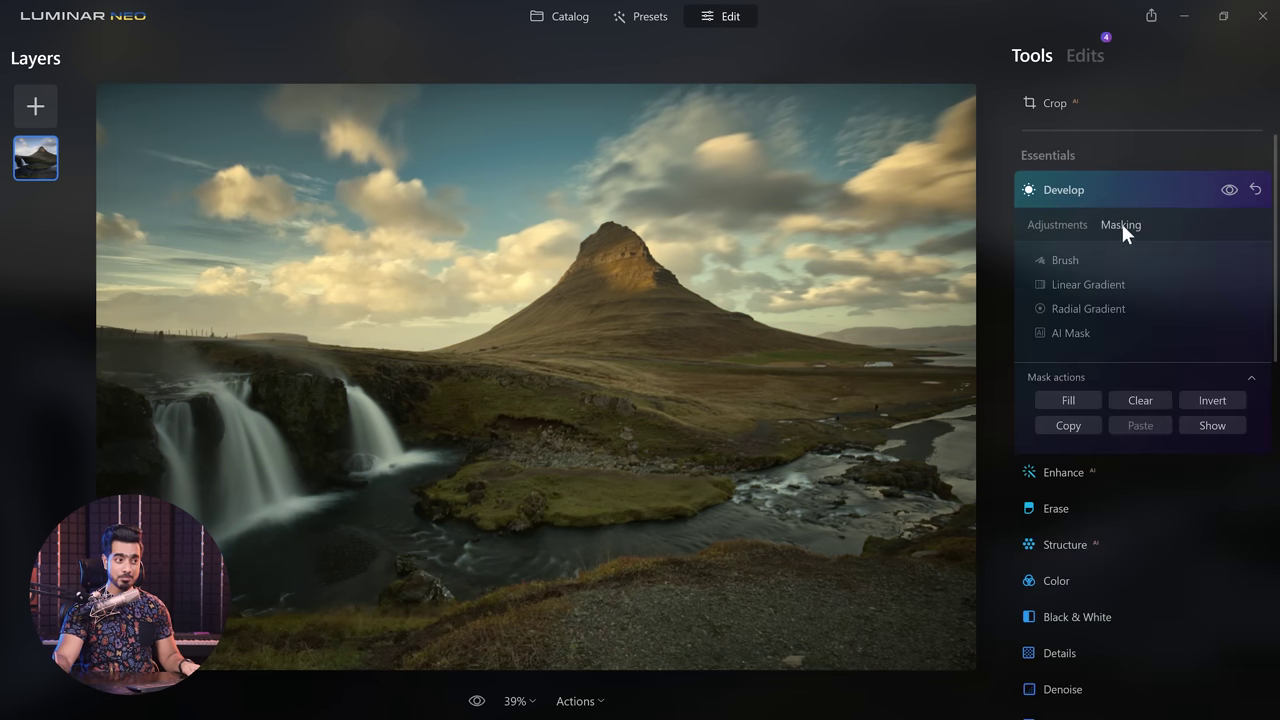
{"action": "left_click", "coordinate": [1061, 332]}
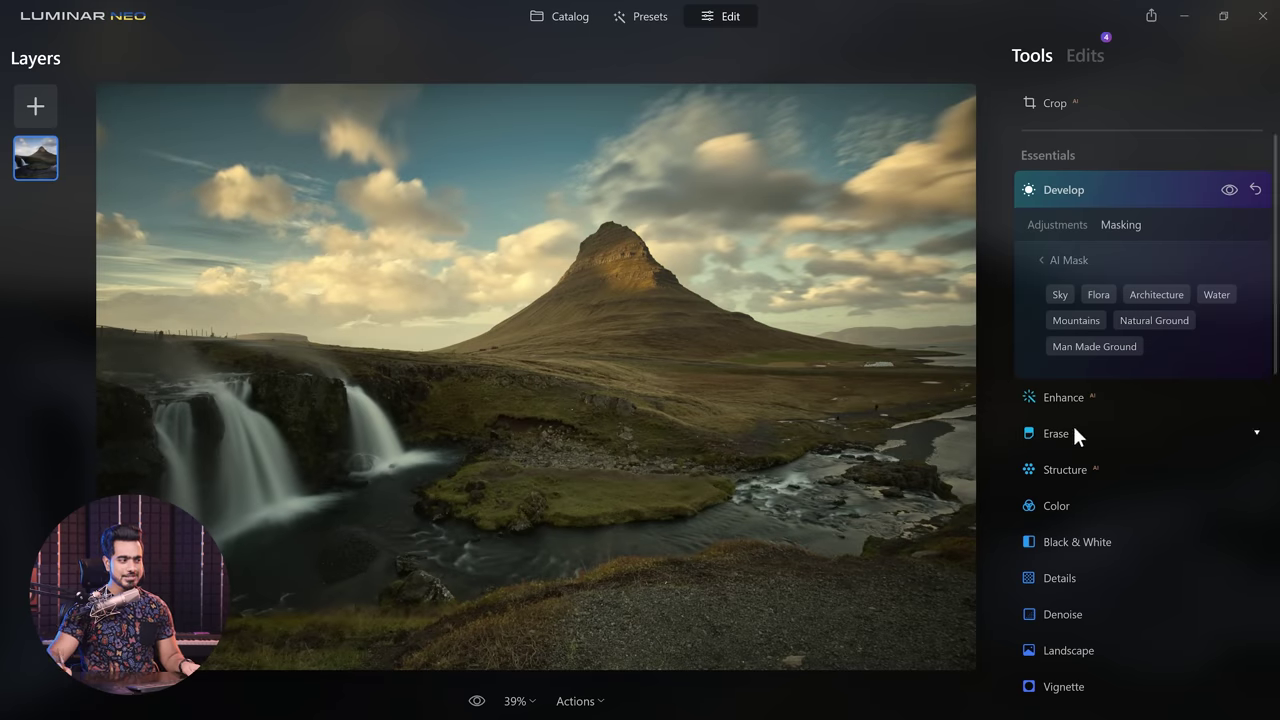
{"action": "left_click", "coordinate": [1214, 295]}
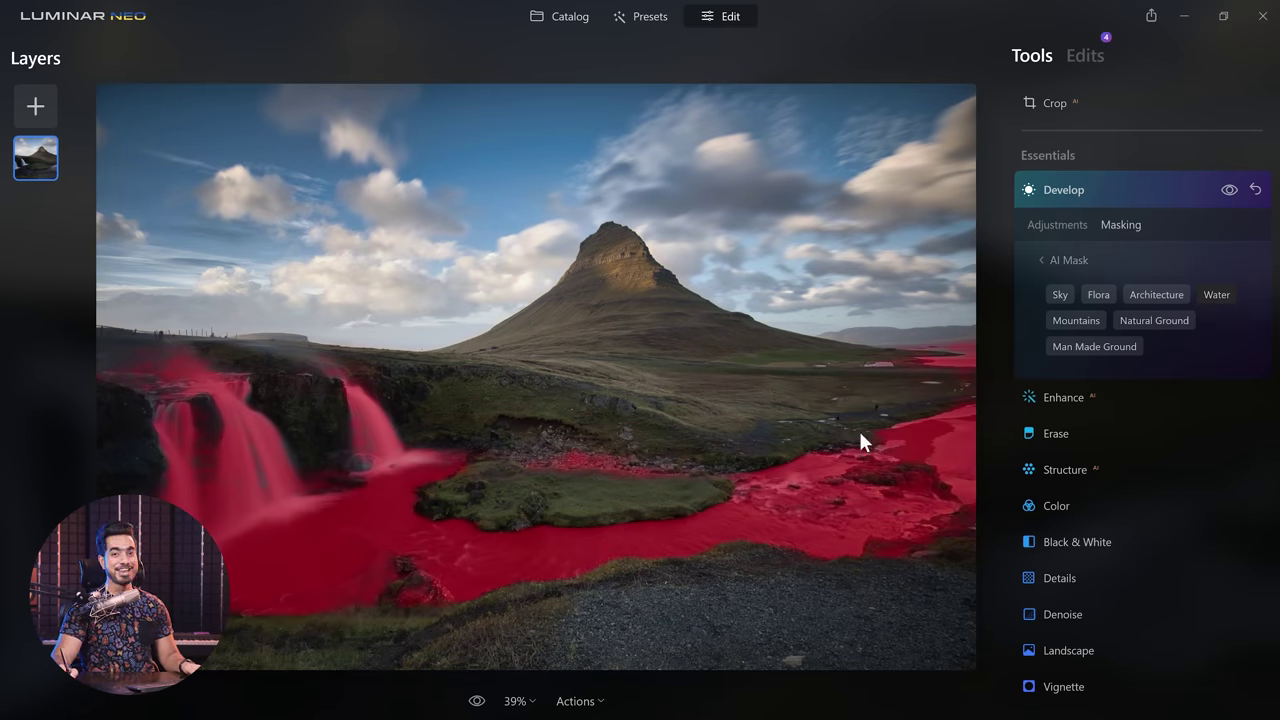
{"action": "left_click", "coordinate": [1052, 224]}
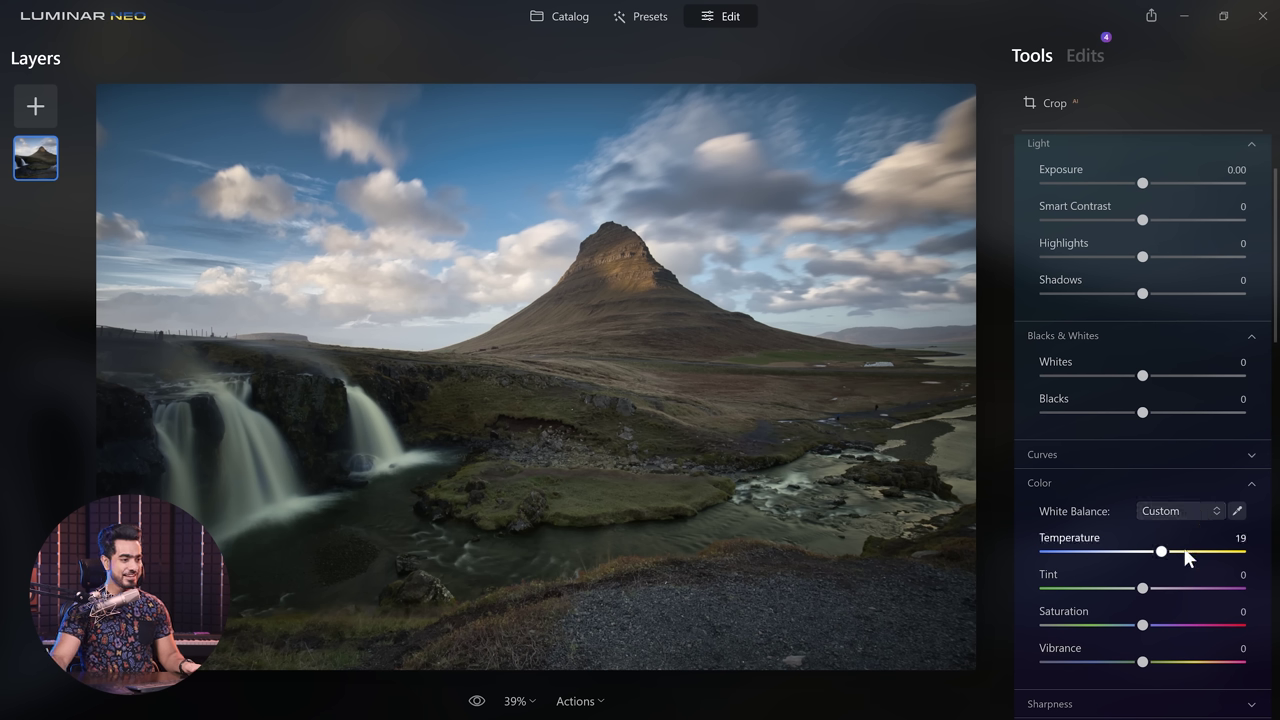
{"action": "left_click_drag", "start_coordinate": [1165, 560], "coordinate": [1173, 589]}
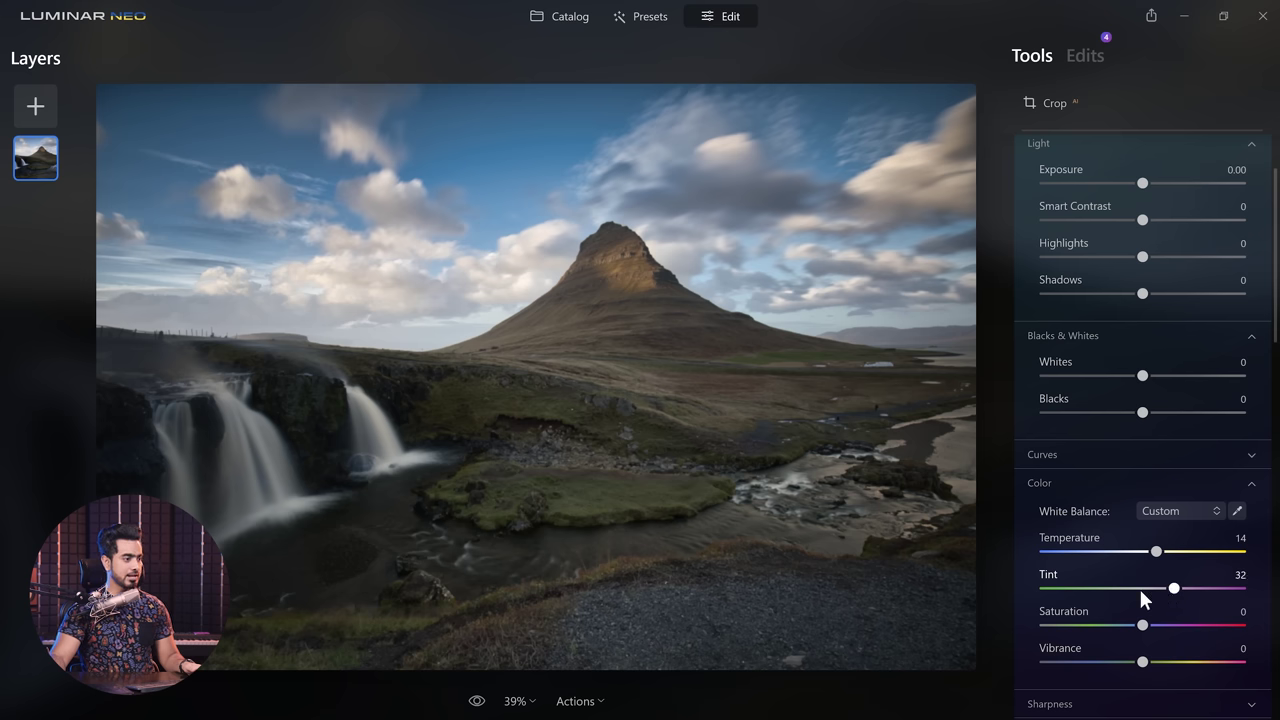
Apply Landscape adjustments with Dehaze at 64, Golden Hour at 67, Foliage Enhancer at 40 and Foliage Hue at -13.
{"action": "left_click_drag", "start_coordinate": [1276, 303], "coordinate": [1228, 458]}
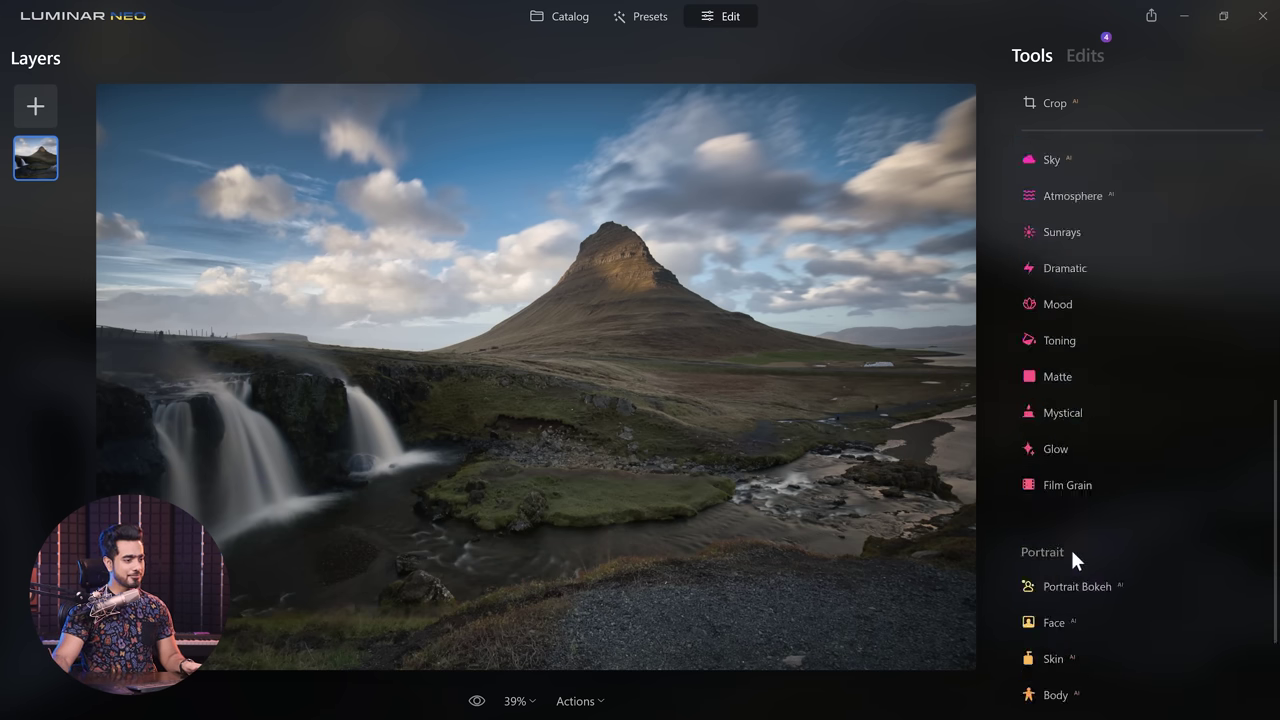
{"action": "left_click", "coordinate": [1068, 544]}
{"action": "left_click_drag", "start_coordinate": [1046, 497], "coordinate": [1173, 503]}
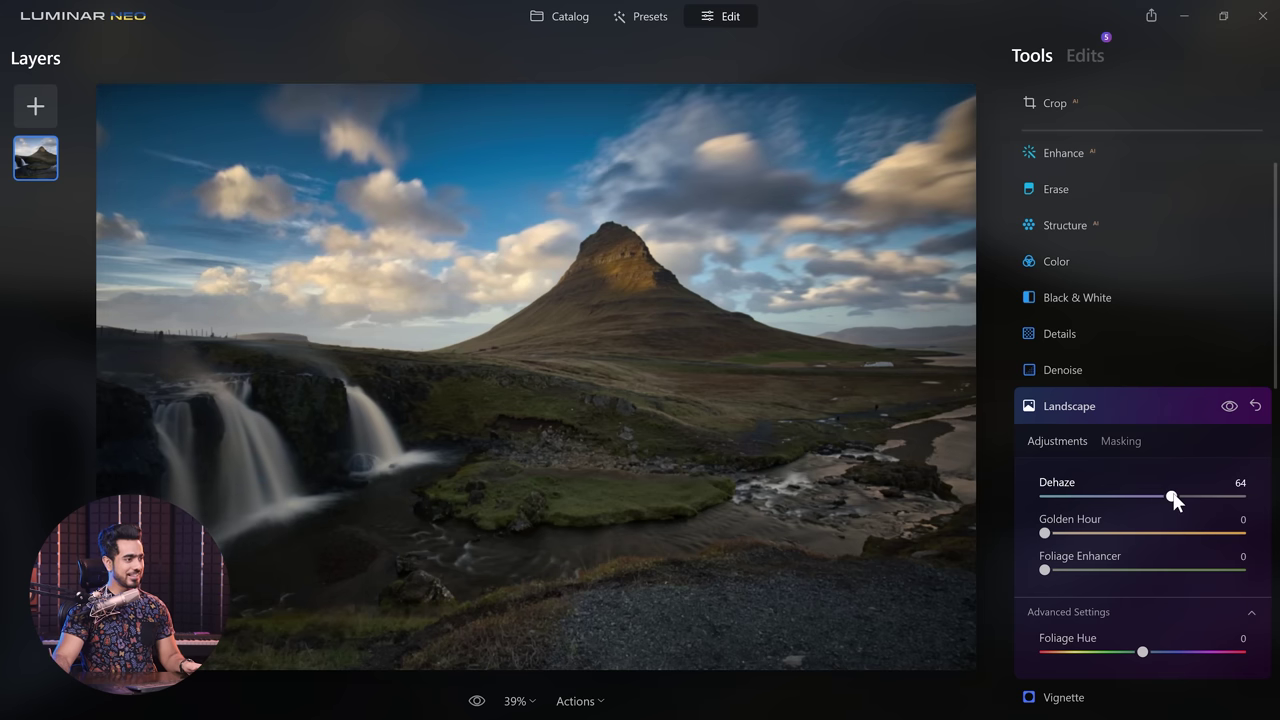
{"action": "left_click_drag", "start_coordinate": [1045, 533], "coordinate": [1180, 535]}
{"action": "left_click_drag", "start_coordinate": [1045, 570], "coordinate": [1123, 569]}
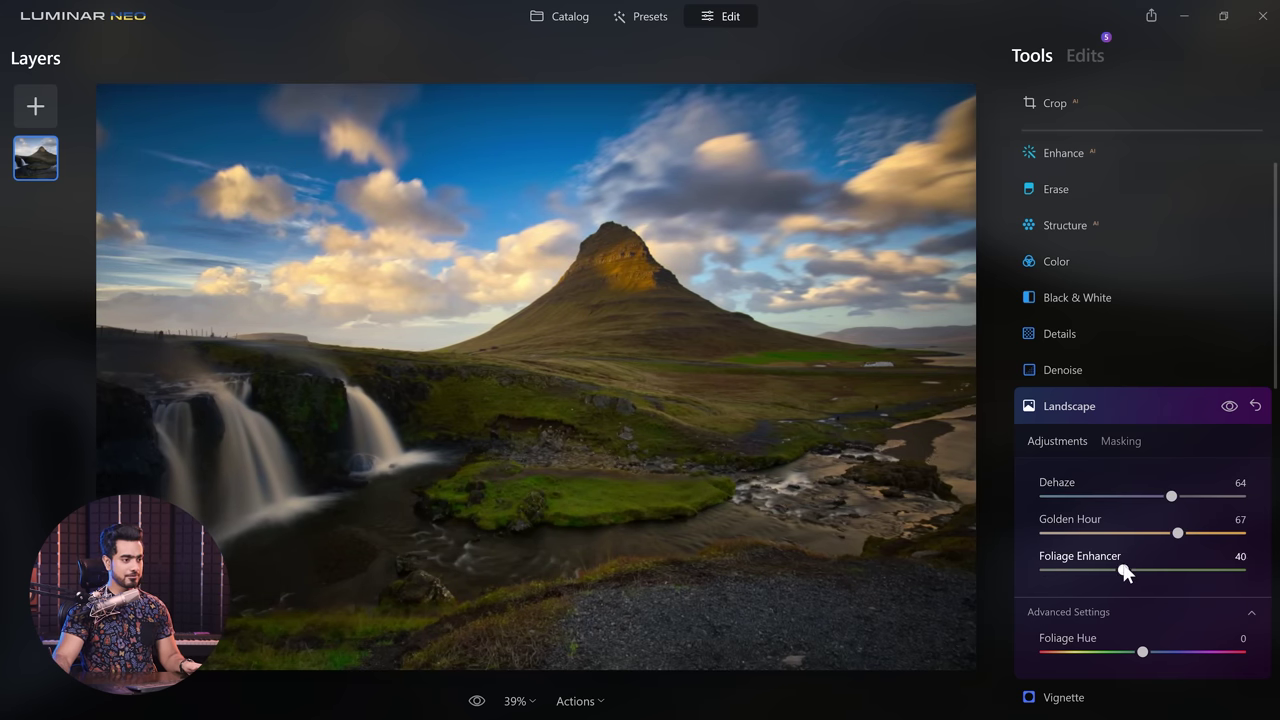
{"action": "left_click_drag", "start_coordinate": [1143, 654], "coordinate": [1141, 660]}
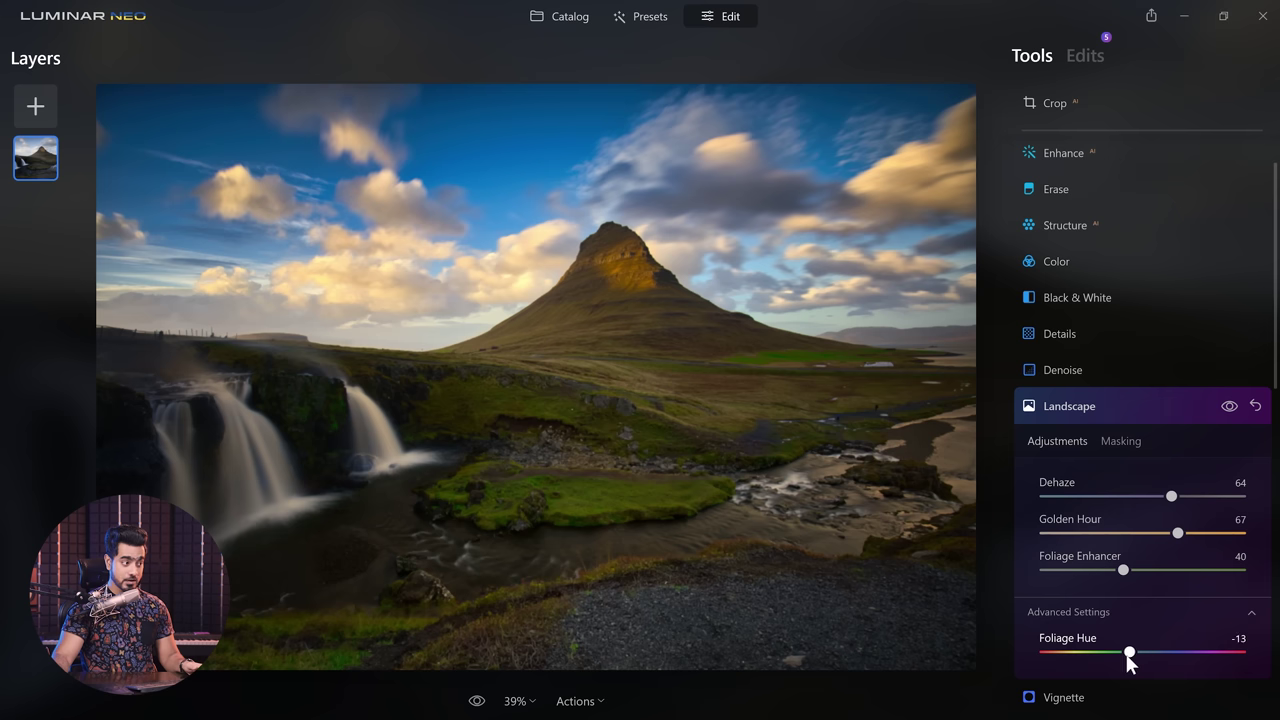
Add a second Enhance adjustment to the landscape with Accent at 18.
{"action": "scroll", "coordinate": [1157, 278], "scroll_direction": "up", "scroll_amount": 2}
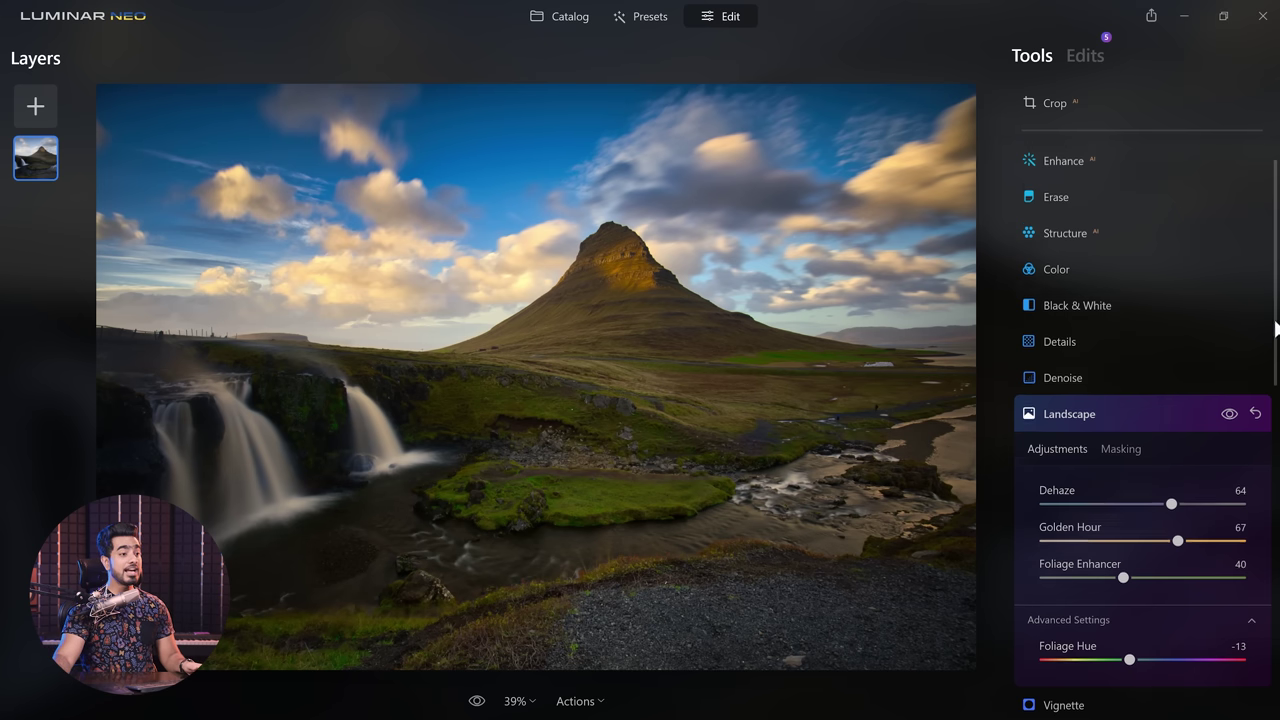
{"action": "left_click", "coordinate": [1064, 228]}
{"action": "left_click_drag", "start_coordinate": [1045, 317], "coordinate": [1085, 322]}
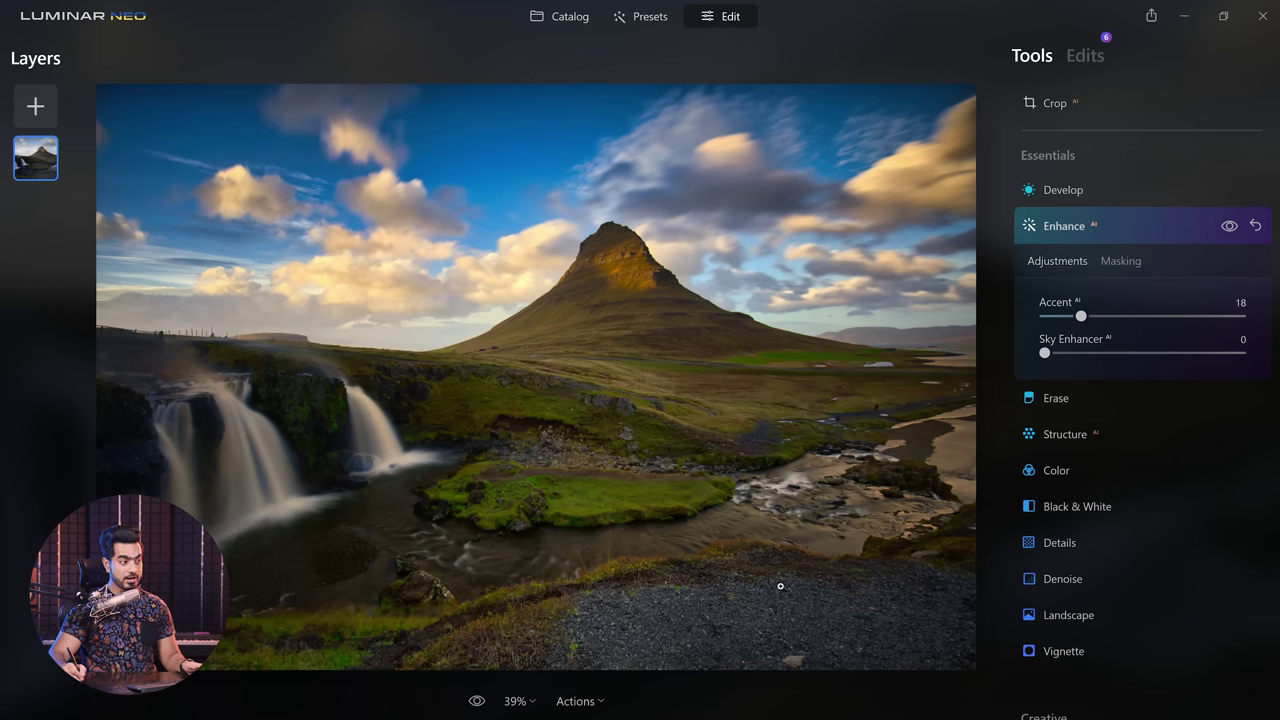
{"action": "left_click", "coordinate": [1058, 225]}
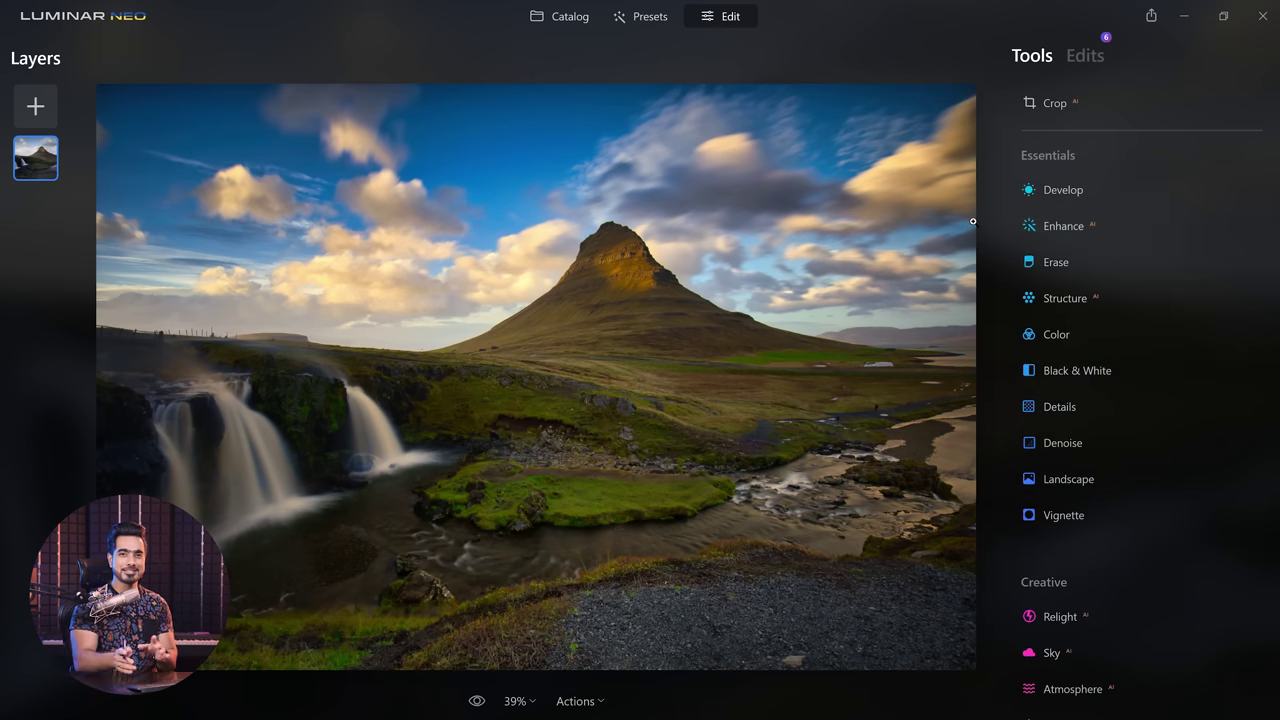
Relight the landscape with Brightness Near at 52 and Brightness Far at 19.
{"action": "scroll", "coordinate": [1276, 300], "scroll_direction": "down", "scroll_amount": 3}
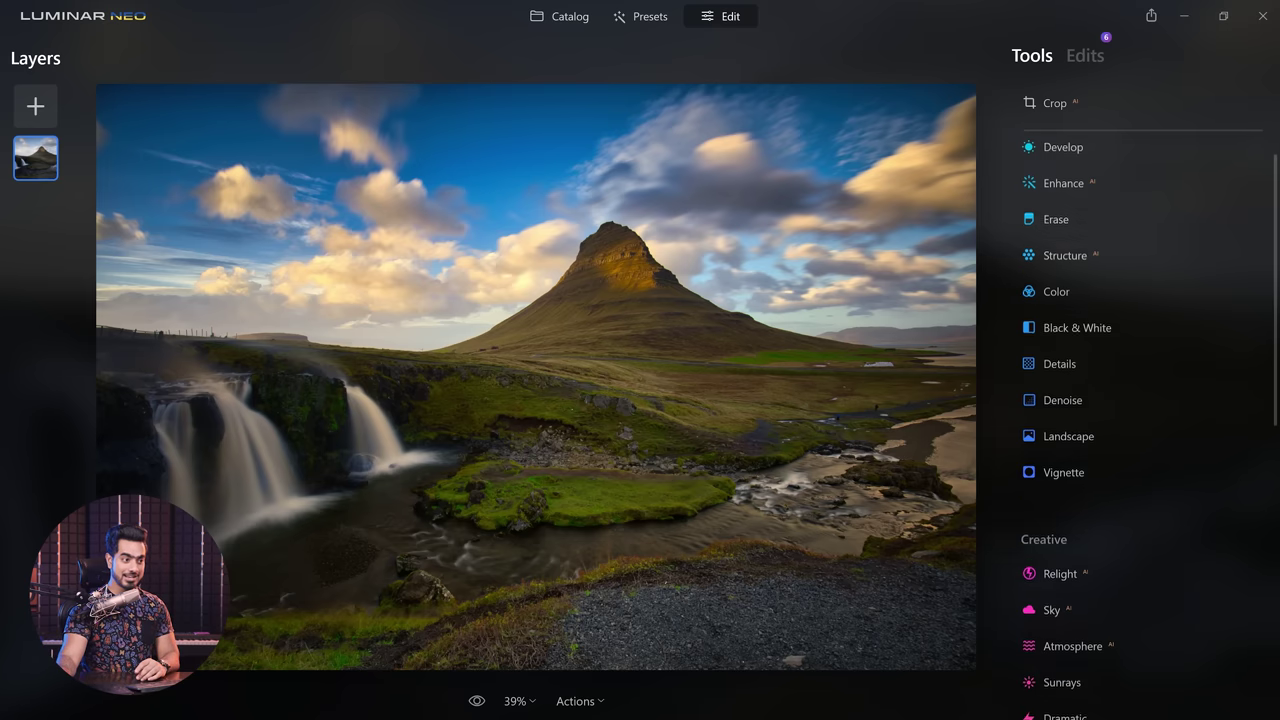
{"action": "left_click", "coordinate": [1062, 298]}
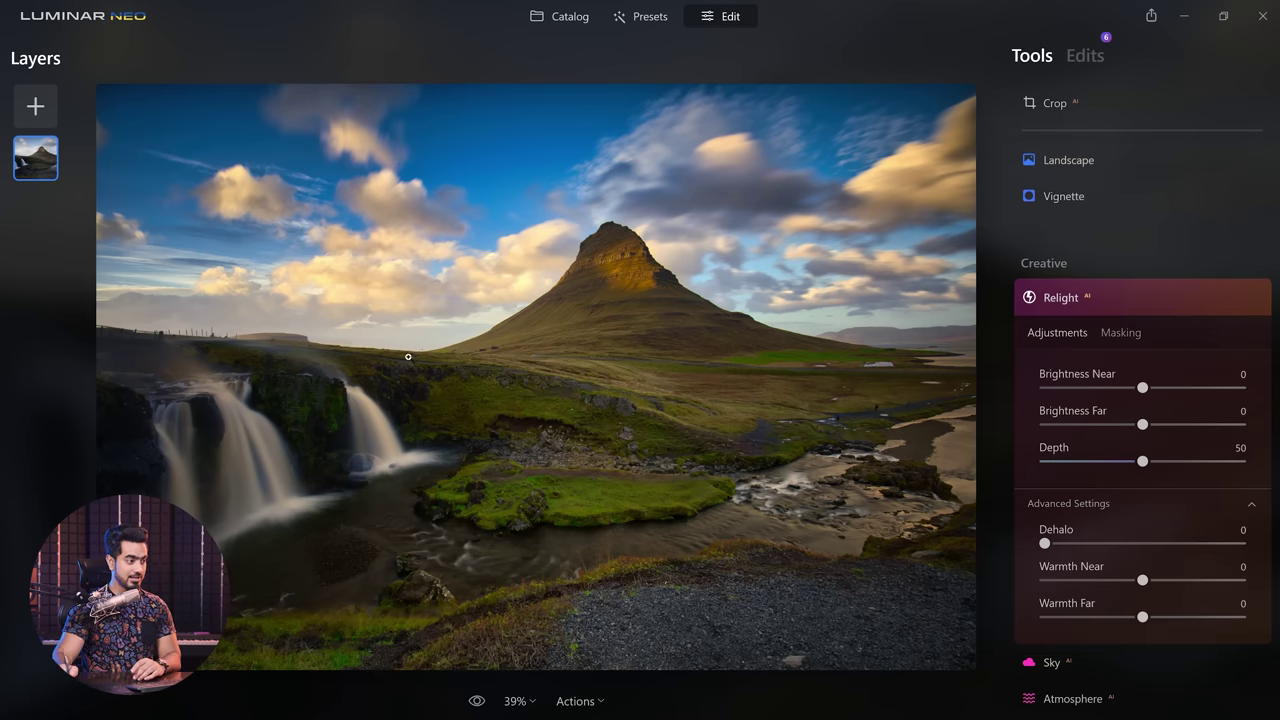
{"action": "left_click_drag", "start_coordinate": [1143, 389], "coordinate": [1194, 389]}
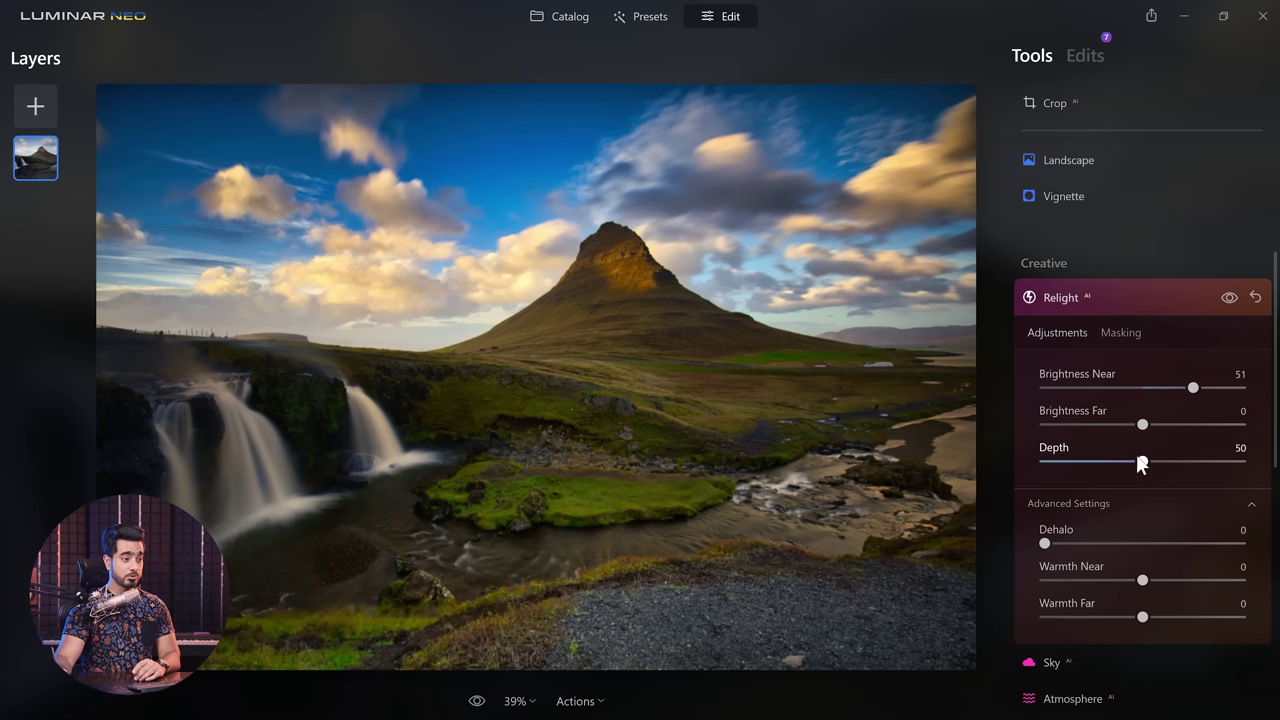
{"action": "left_click_drag", "start_coordinate": [1143, 424], "coordinate": [1160, 424]}
{"action": "left_click", "coordinate": [1196, 390]}
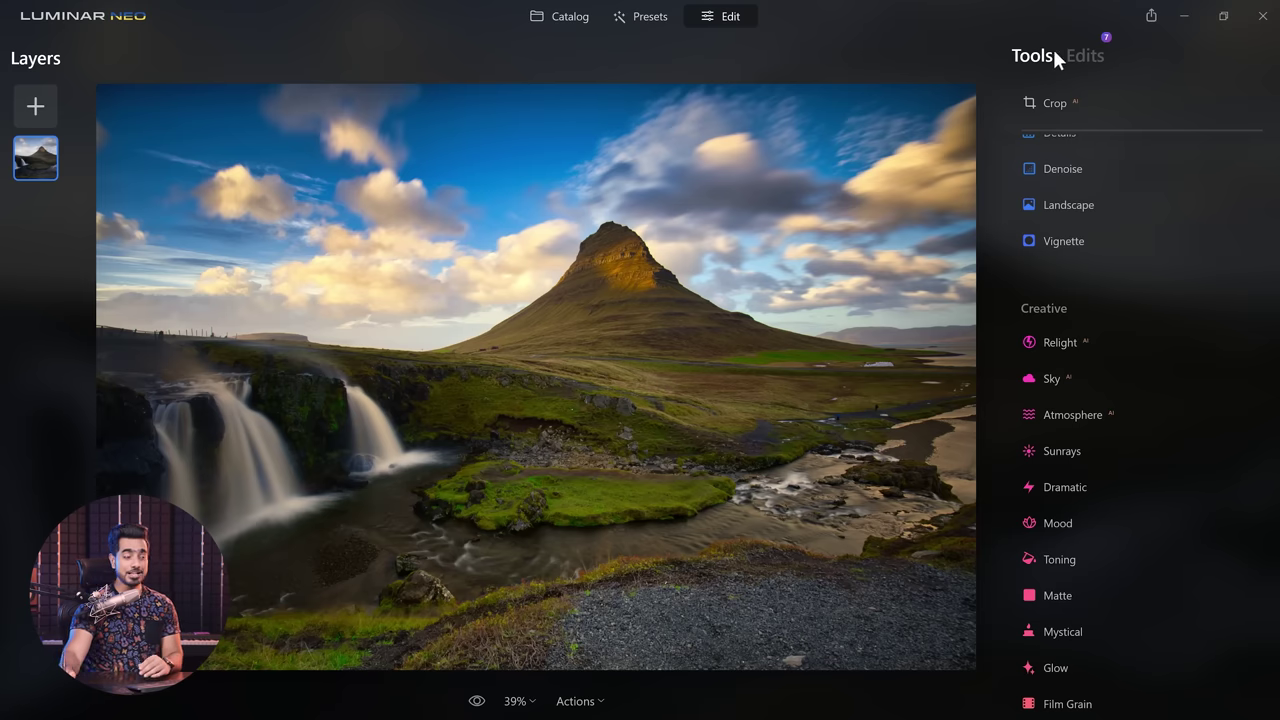
Reopen the Develop RAW entry in the list of applied edits, set its Highlights to -100, and return to the tools.
{"action": "left_click", "coordinate": [1085, 55]}
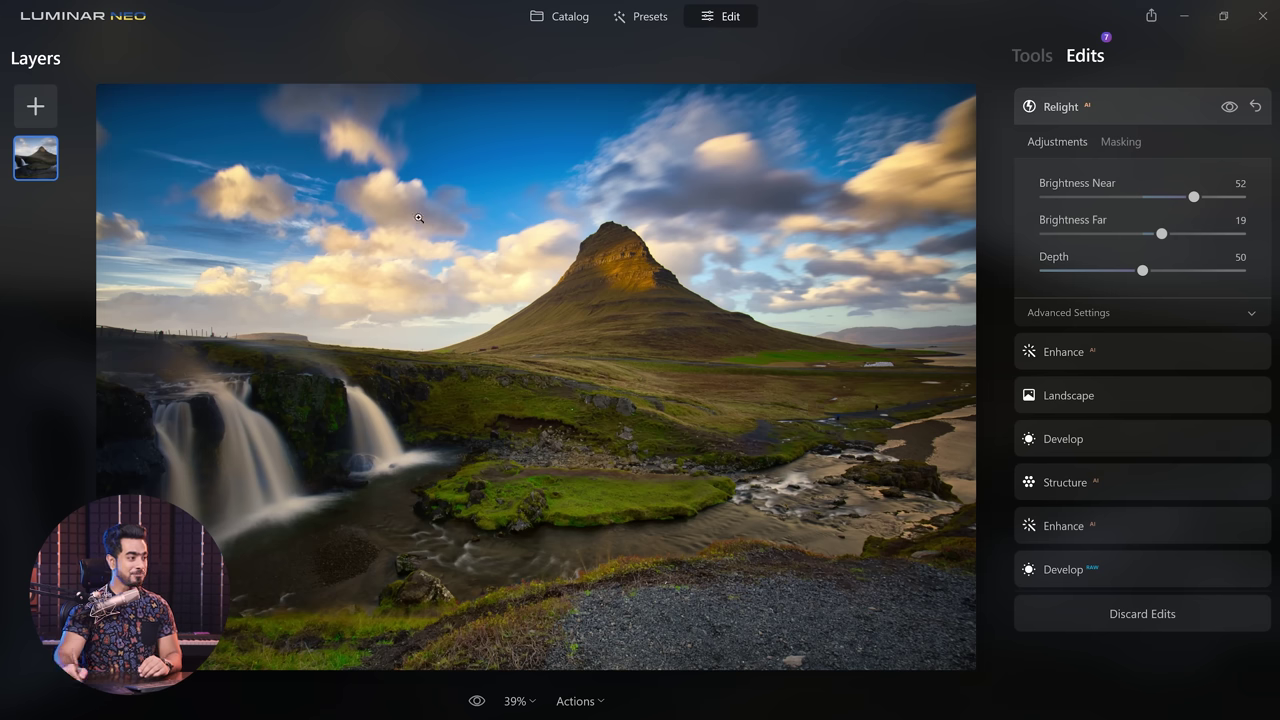
{"action": "left_click", "coordinate": [1050, 570]}
{"action": "left_click_drag", "start_coordinate": [1081, 403], "coordinate": [1021, 397]}
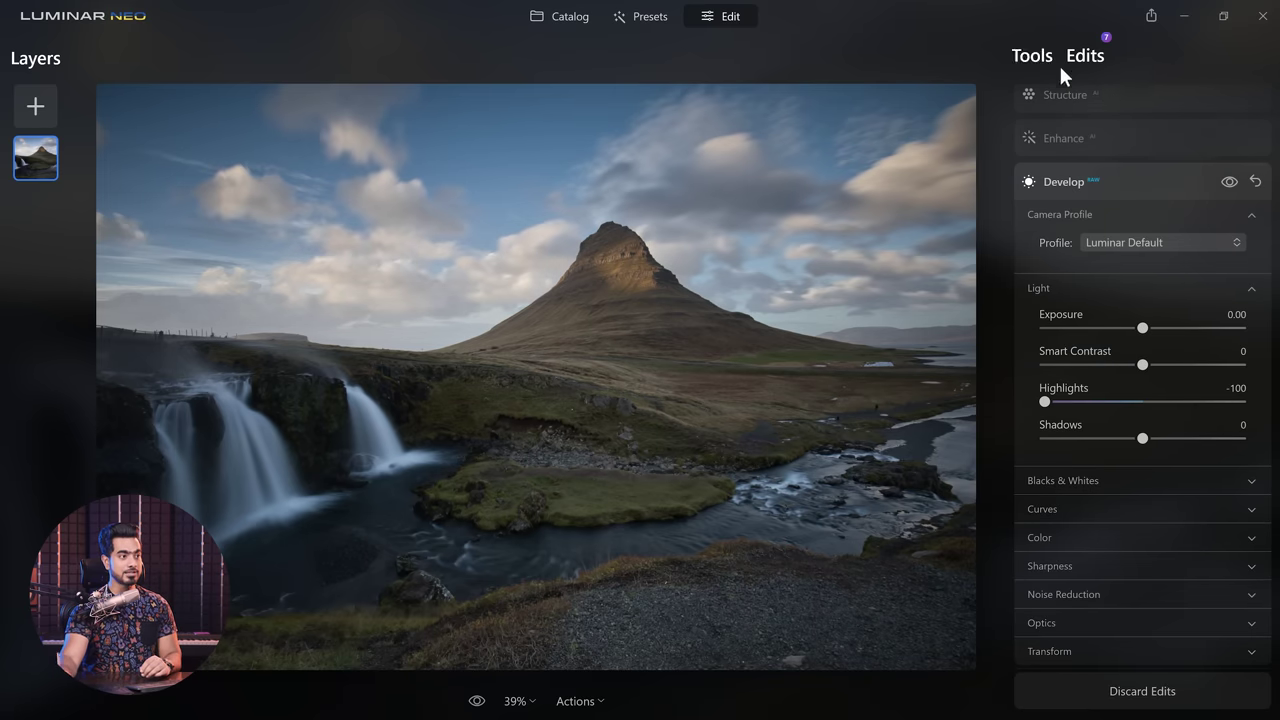
{"action": "left_click", "coordinate": [1022, 57]}
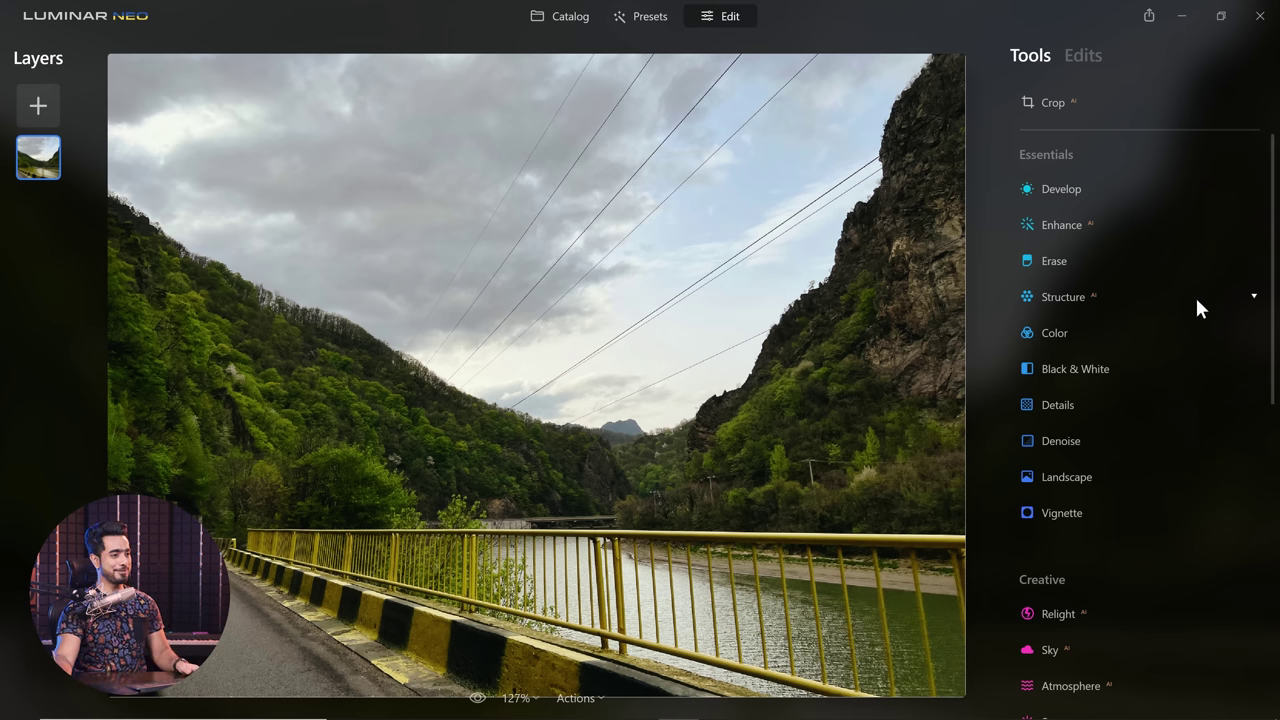
Remove the powerlines from the sky of the river valley photo with the Erase tool's automatic object removal.
{"action": "left_click", "coordinate": [1040, 261]}
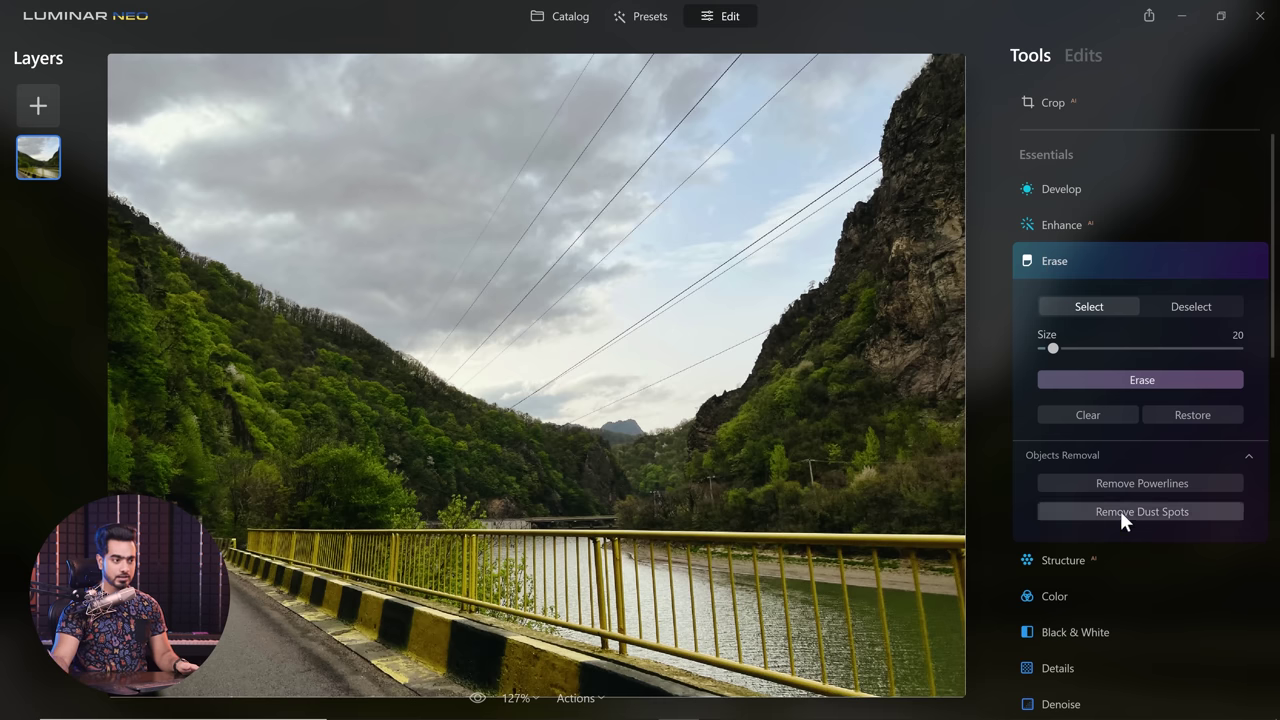
{"action": "left_click", "coordinate": [1140, 483]}
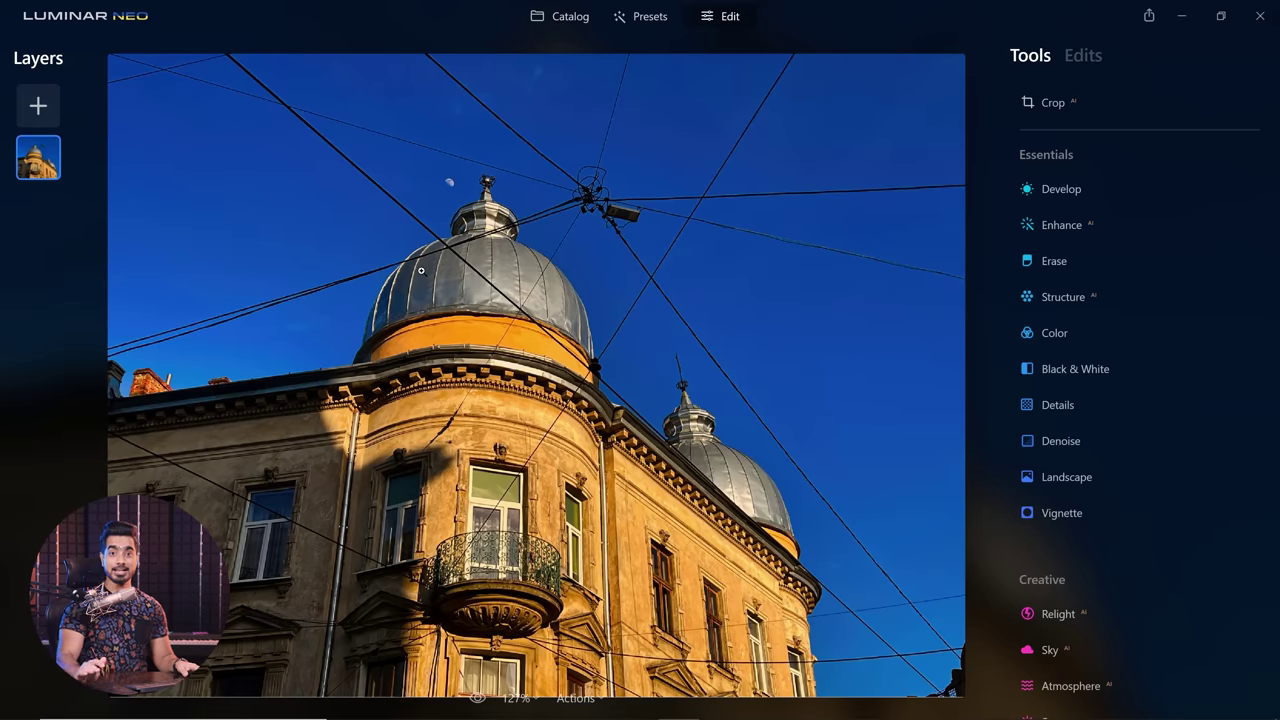
Remove the powerlines from the domed building photo and erase the leftover lamp fixture with a size 20 selection brush.
{"action": "left_click", "coordinate": [1060, 258]}
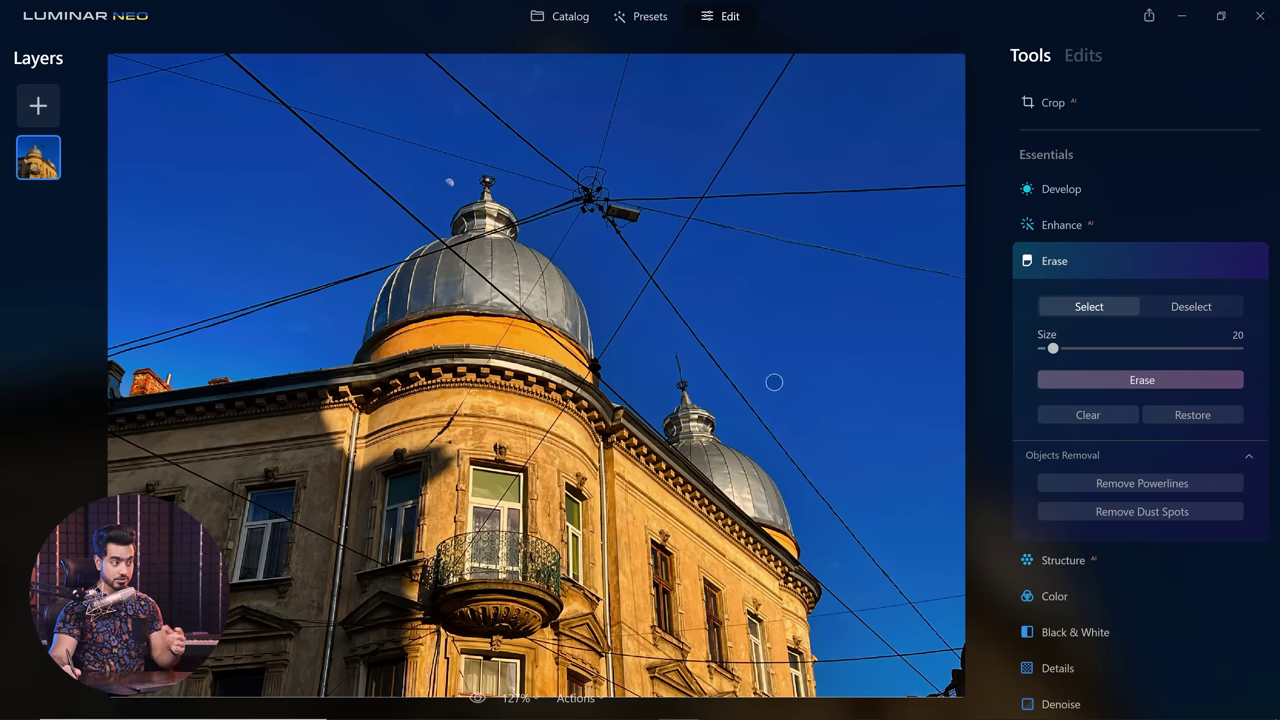
{"action": "left_click", "coordinate": [1130, 483]}
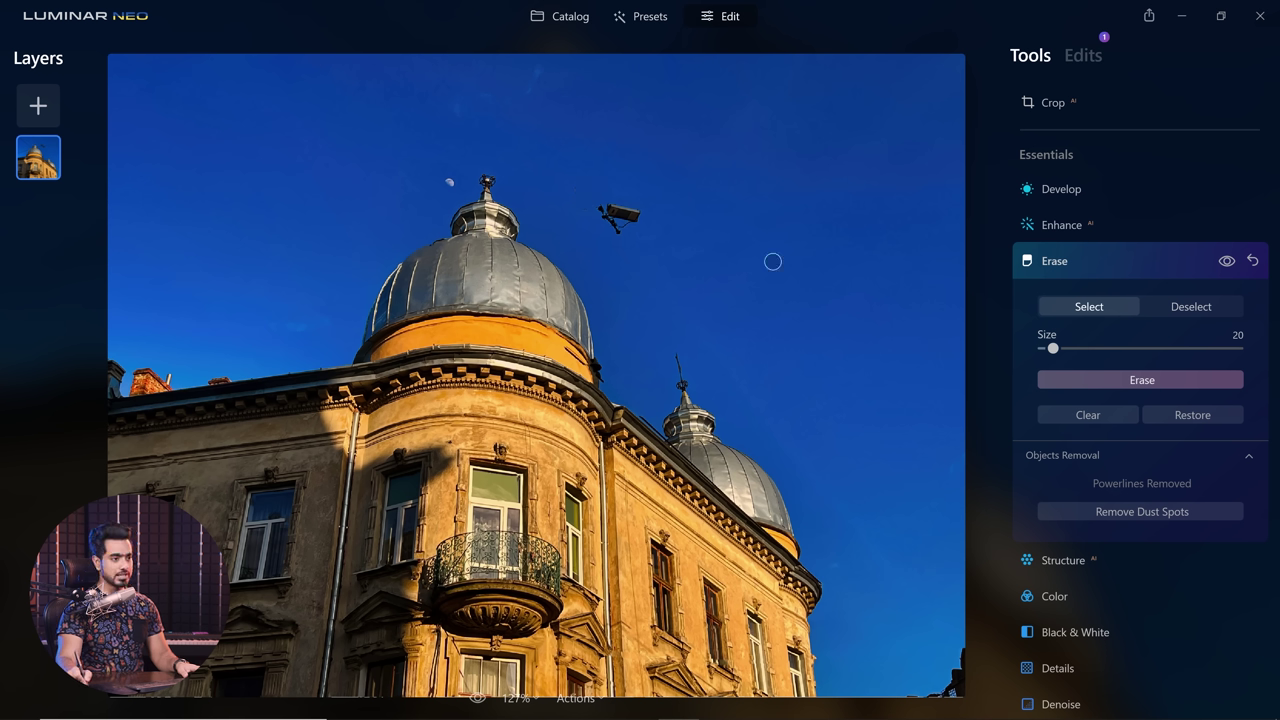
{"action": "left_click_drag", "start_coordinate": [580, 188], "coordinate": [622, 227]}
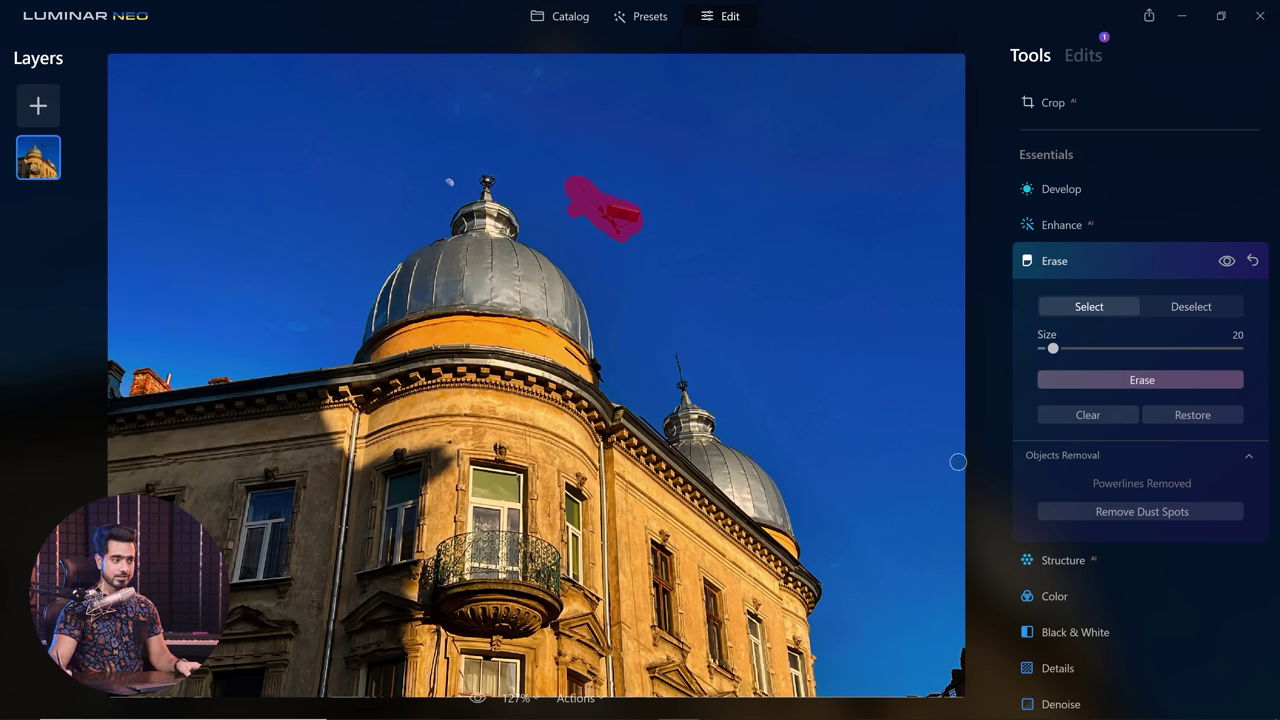
{"action": "left_click", "coordinate": [1155, 379]}
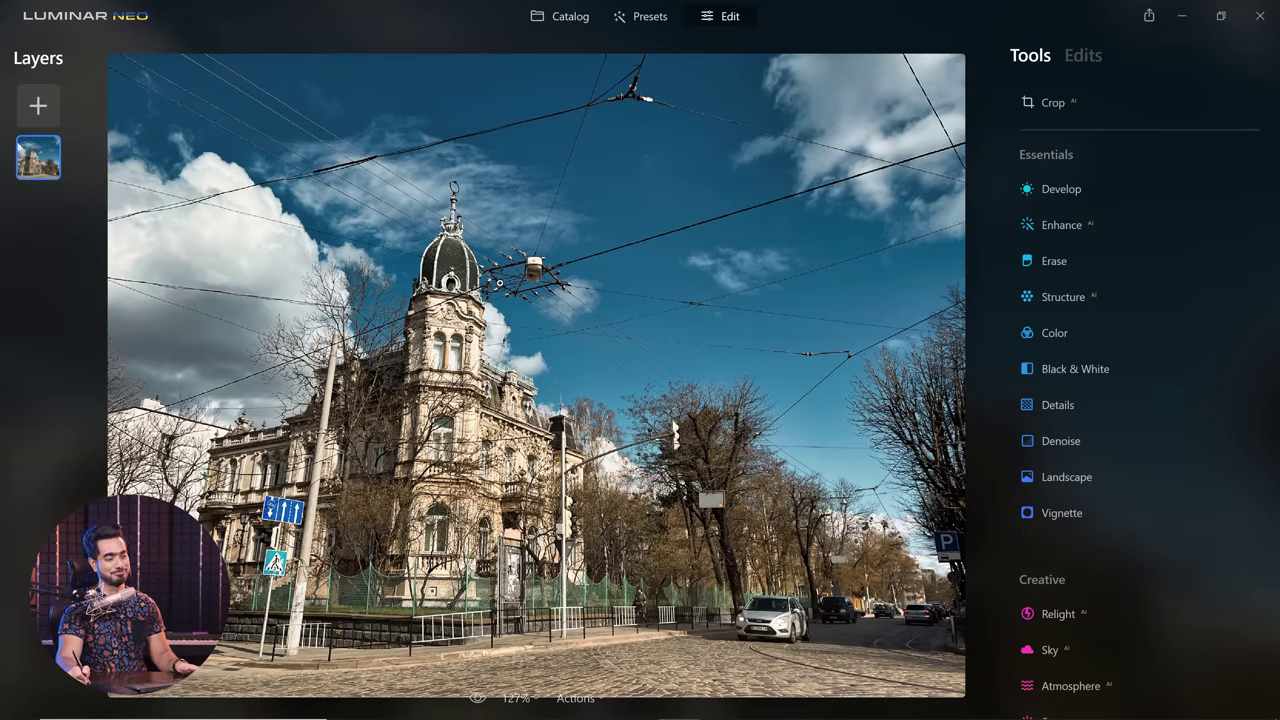
Remove the powerlines from the street-corner building photo and erase the leftover wire junction in the sky and the wire streak beside the dome.
{"action": "left_click", "coordinate": [1060, 263]}
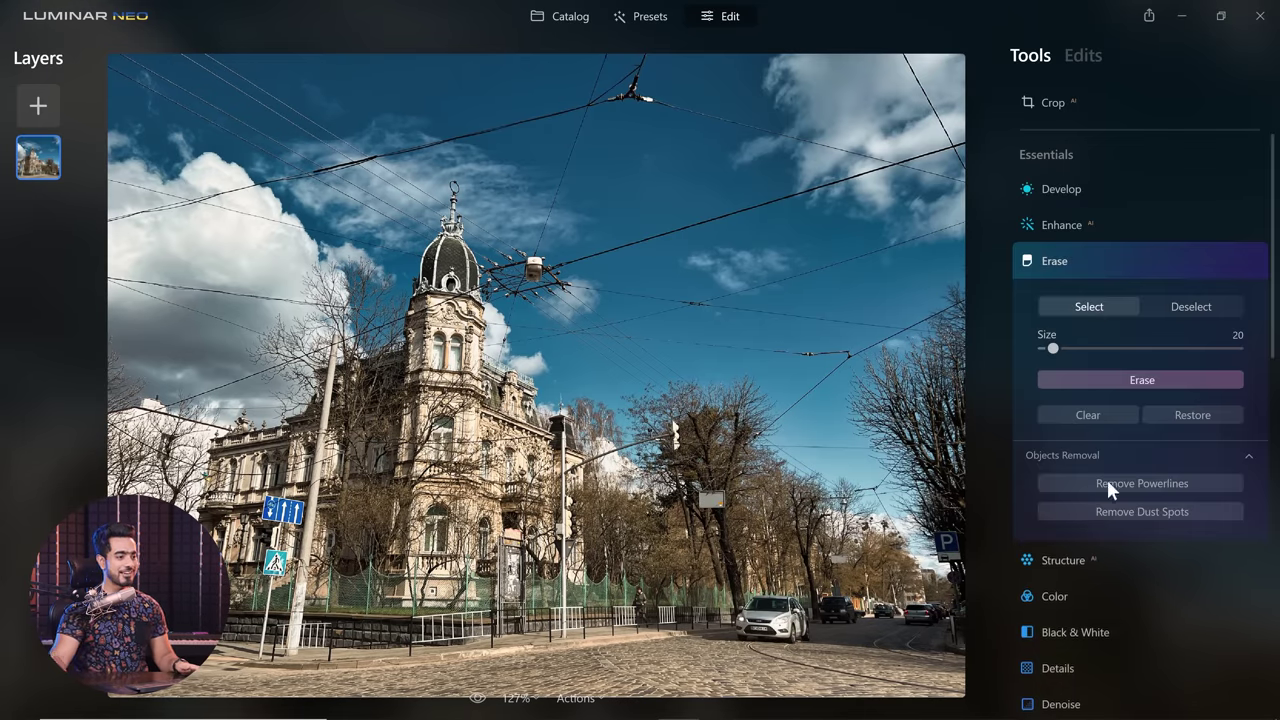
{"action": "left_click", "coordinate": [1128, 487]}
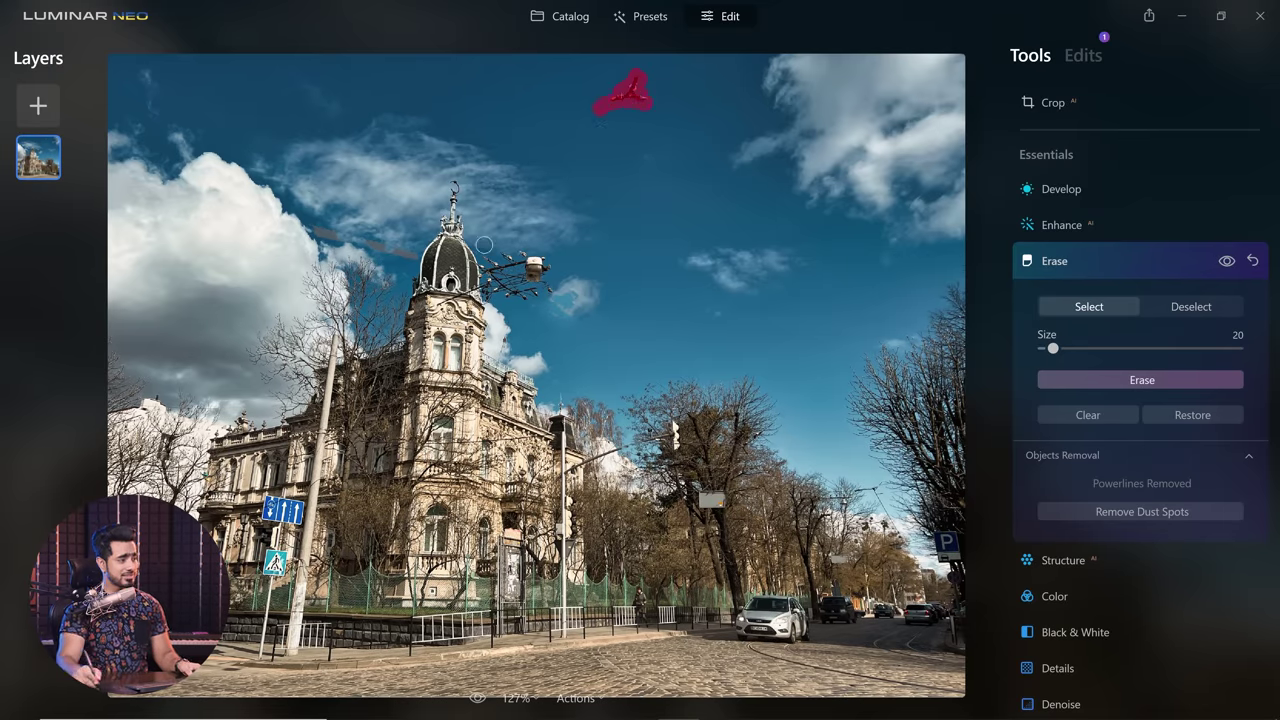
{"action": "left_click", "coordinate": [1133, 385]}
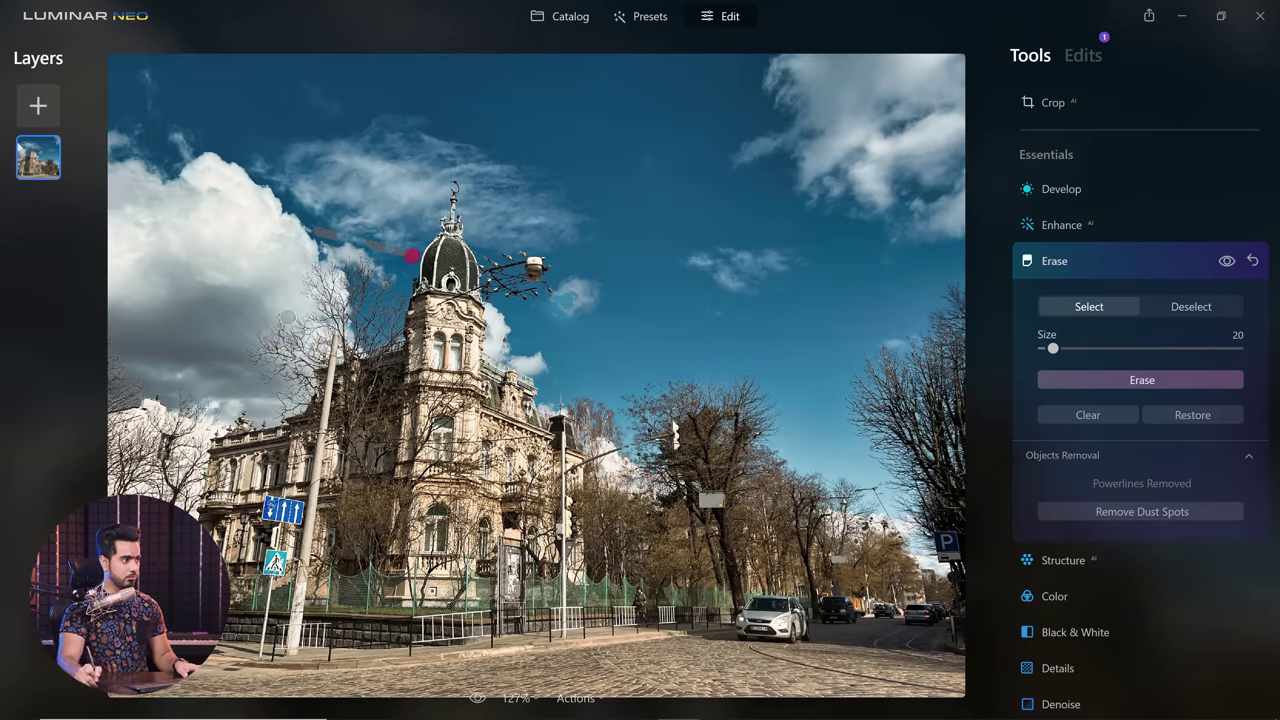
{"action": "left_click", "coordinate": [263, 218], "text": "shift"}
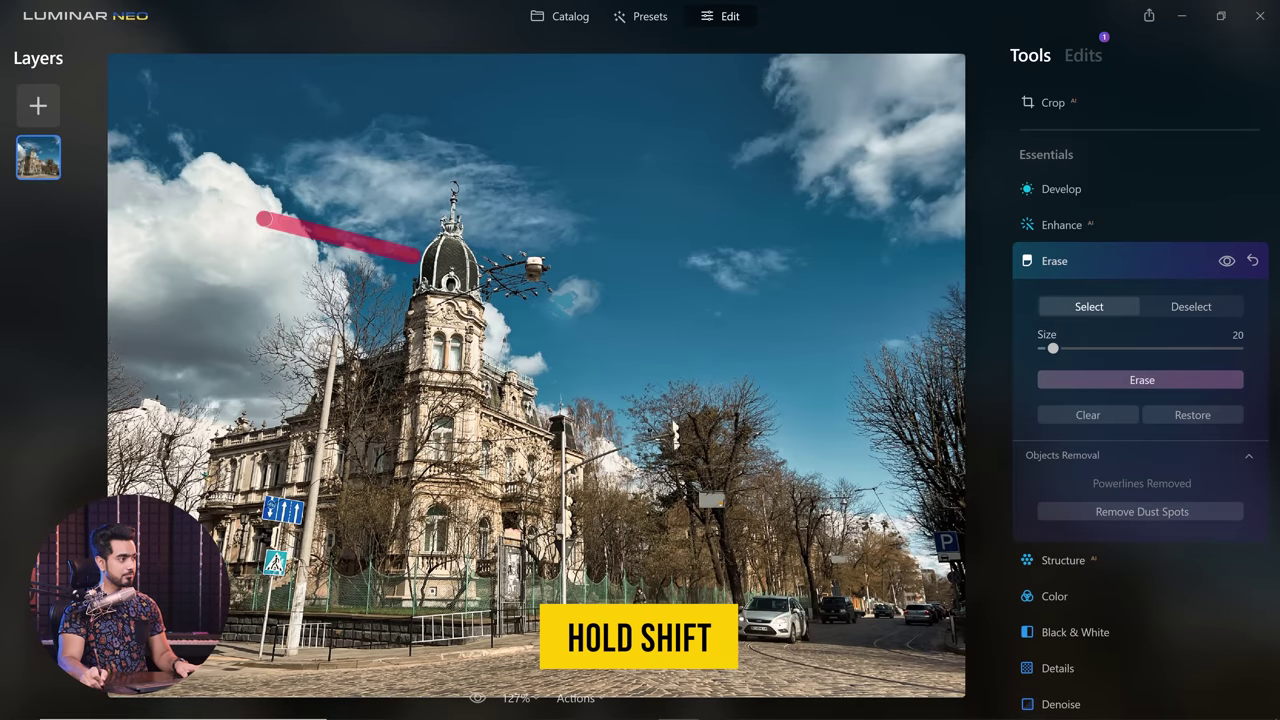
{"action": "left_click", "coordinate": [1106, 378]}
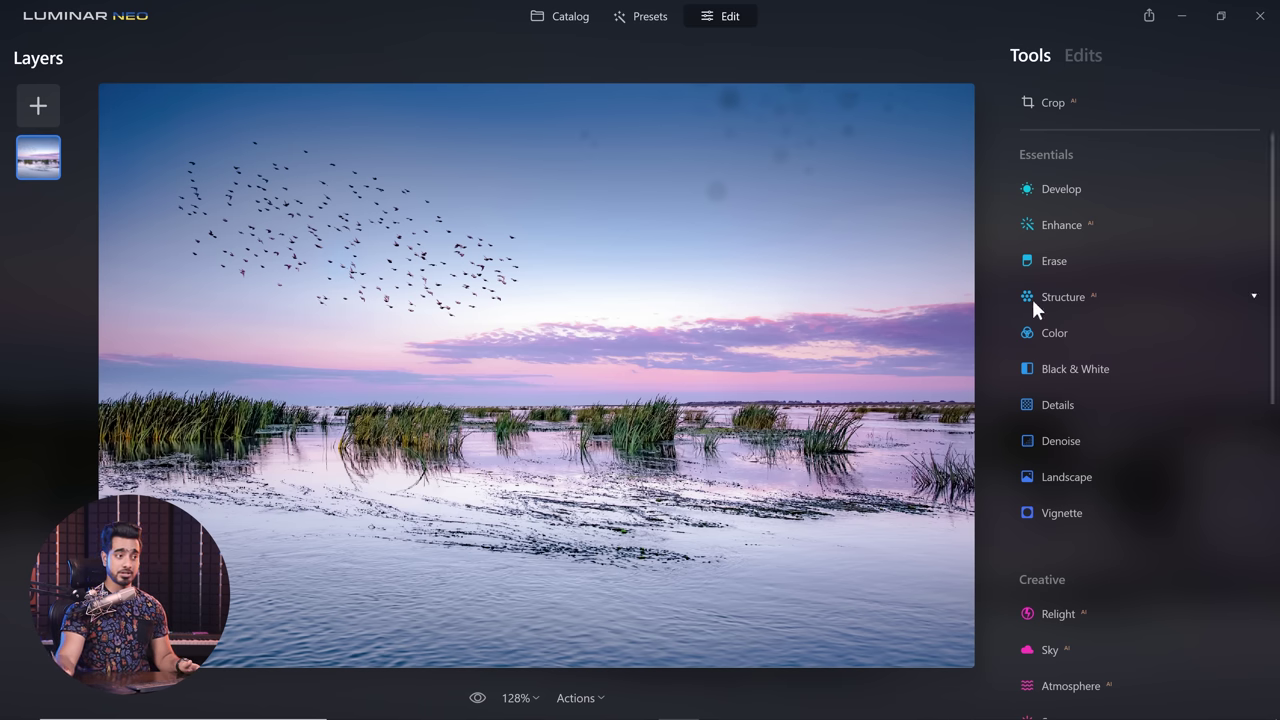
Remove the dust spots from the wetland sunset photo and mark an area of the upper sky with the size 20 Erase selection brush.
{"action": "left_click", "coordinate": [1051, 262]}
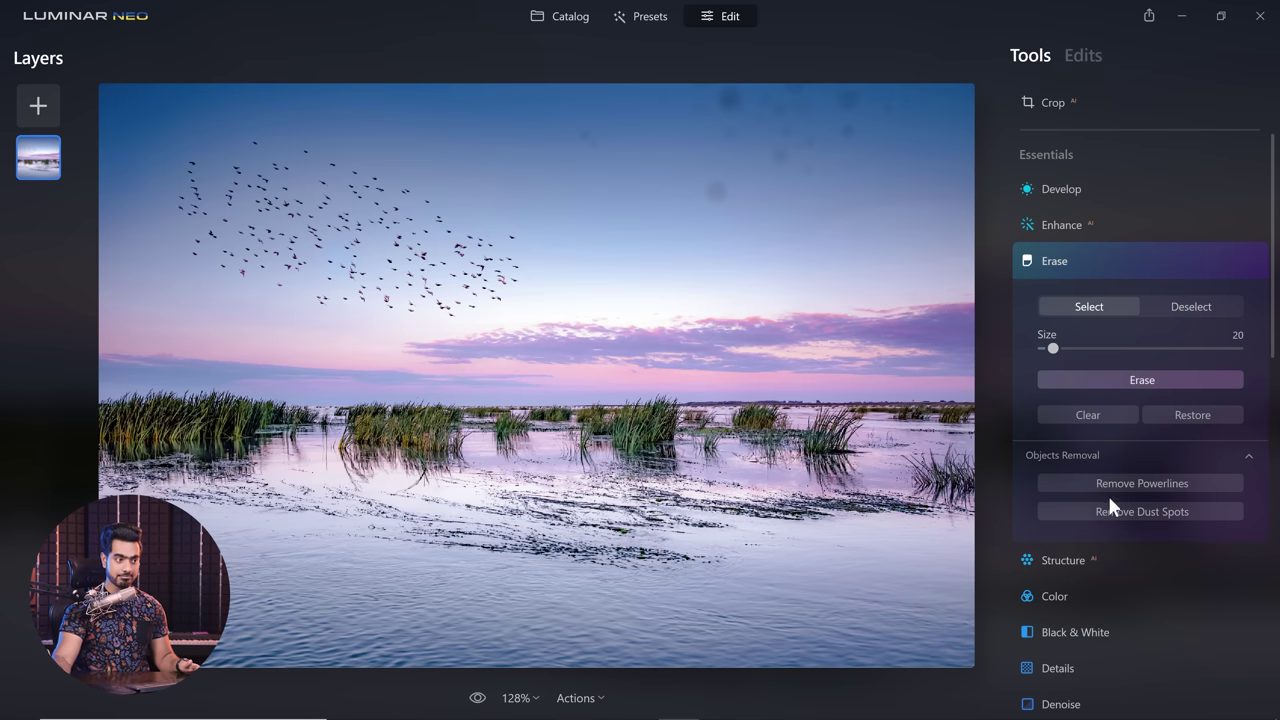
{"action": "left_click", "coordinate": [1111, 511]}
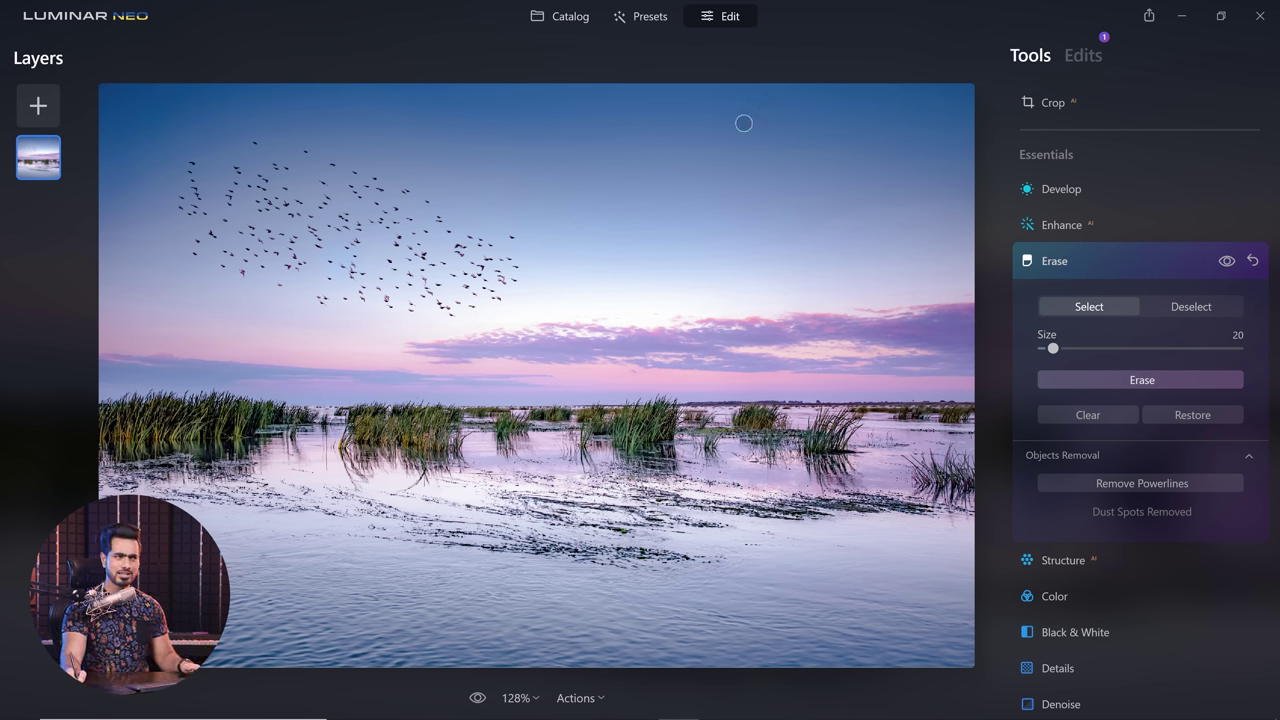
{"action": "mouse_move", "coordinate": [726, 120]}
{"action": "left_mouse_down"}
{"action": "mouse_move", "coordinate": [753, 103]}
{"action": "mouse_move", "coordinate": [765, 126]}
{"action": "mouse_move", "coordinate": [752, 130]}
{"action": "mouse_move", "coordinate": [740, 108]}
{"action": "mouse_move", "coordinate": [700, 131]}
{"action": "left_mouse_up"}
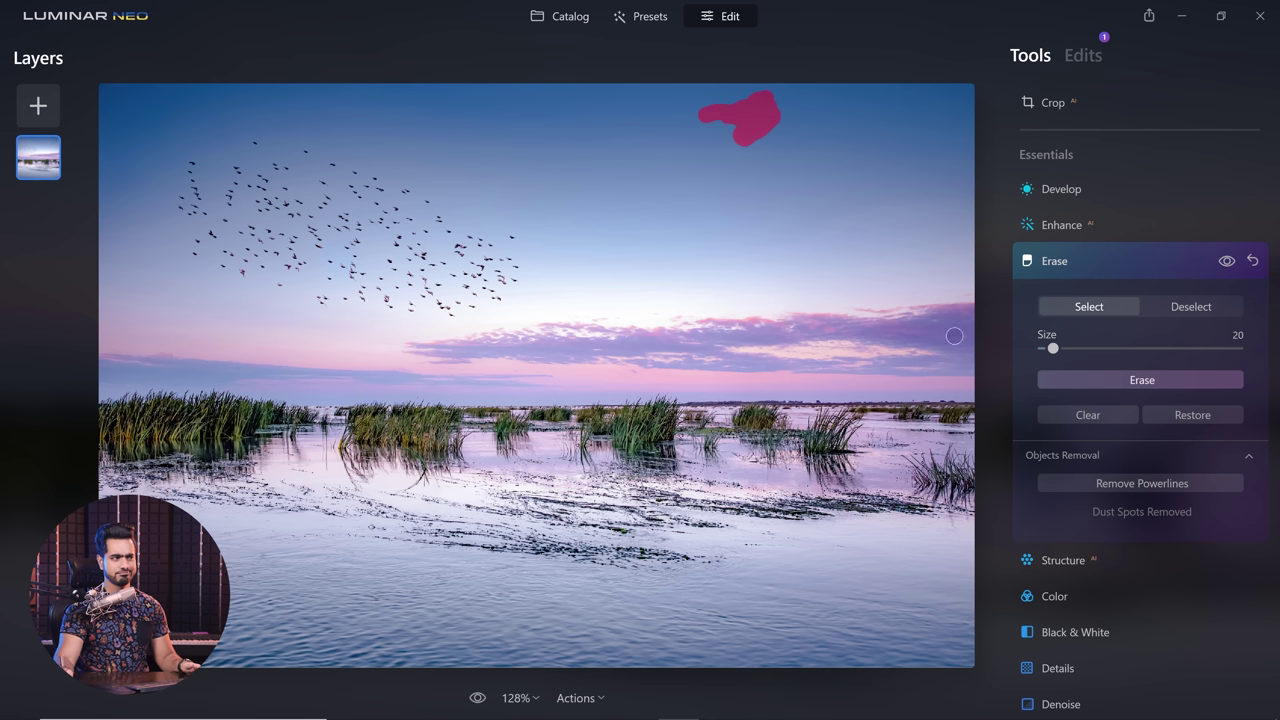
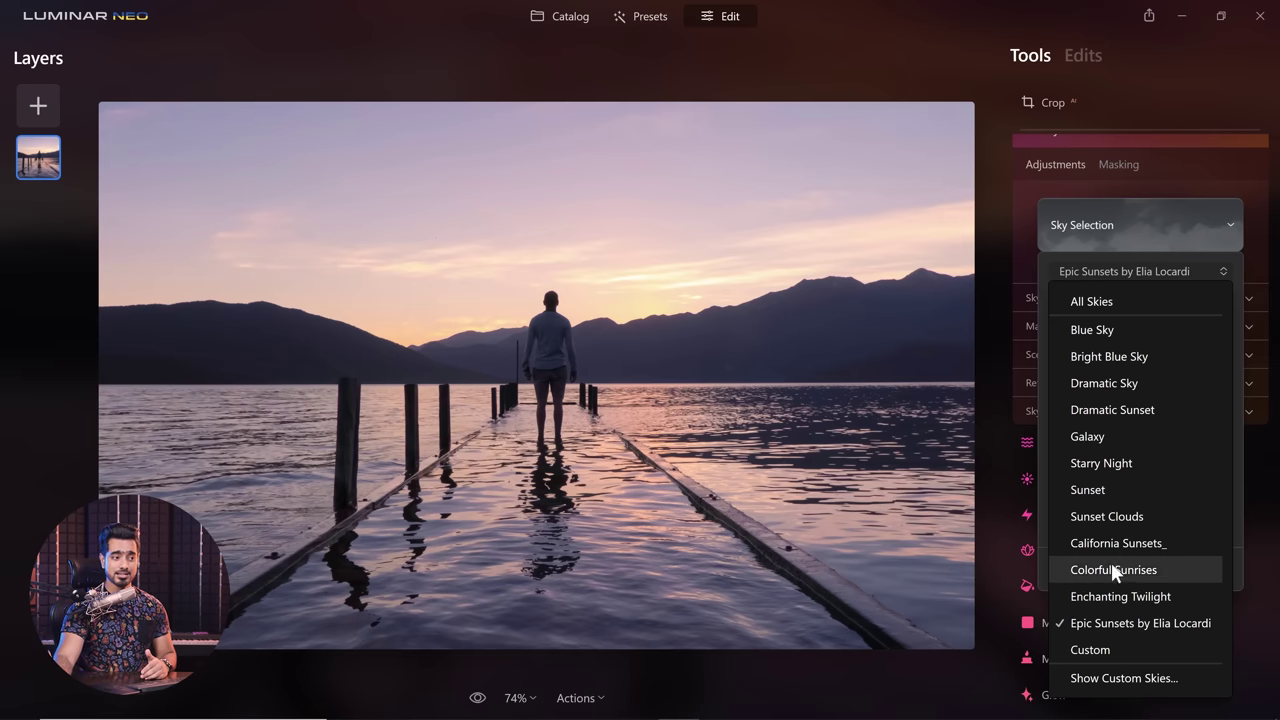
Try several Epic Sunsets skies on the pier photo, apply Locardi-Sky-Pack-Final_07, and compare the result with the original sky.
{"action": "left_click", "coordinate": [1133, 267]}
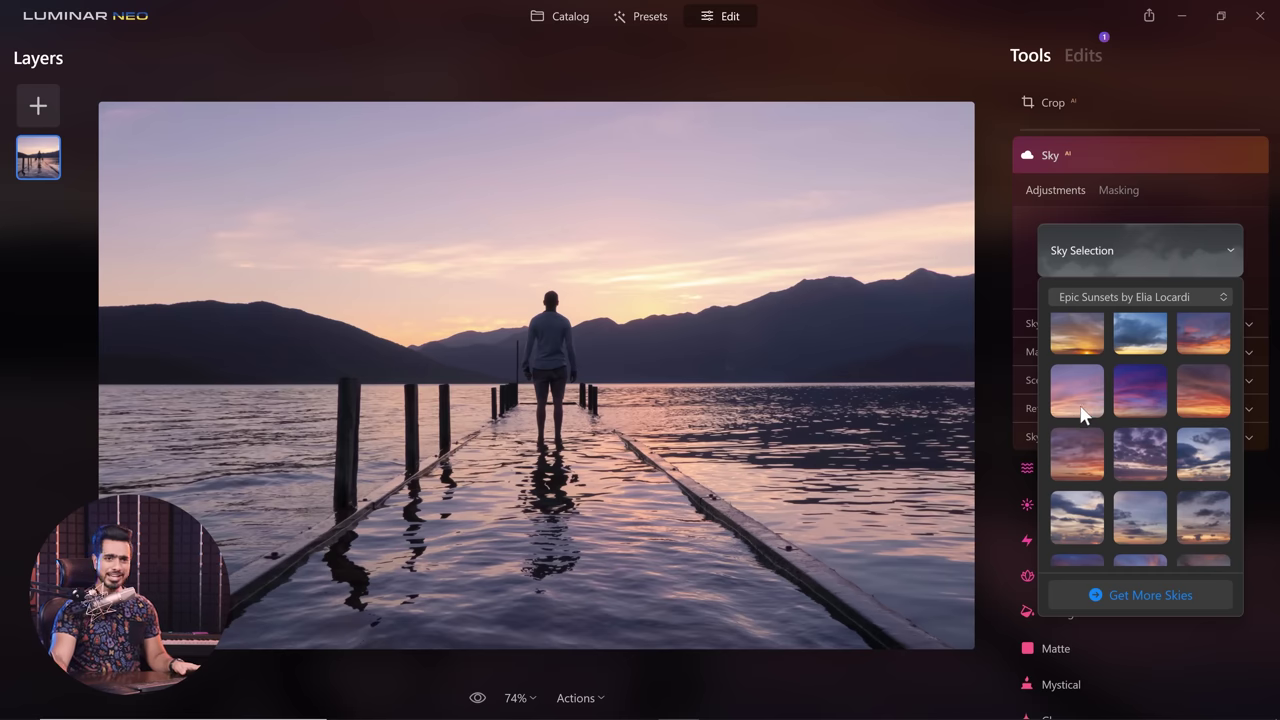
{"action": "left_click", "coordinate": [1080, 402]}
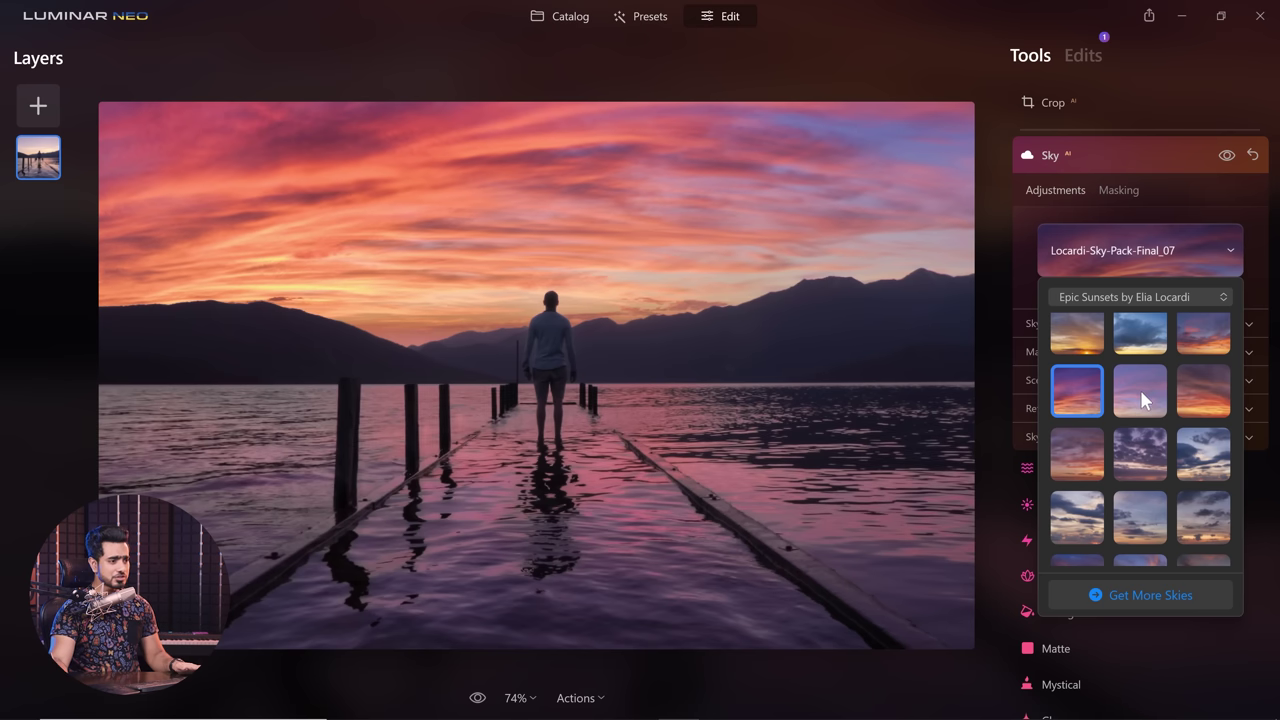
{"action": "left_click", "coordinate": [1200, 392]}
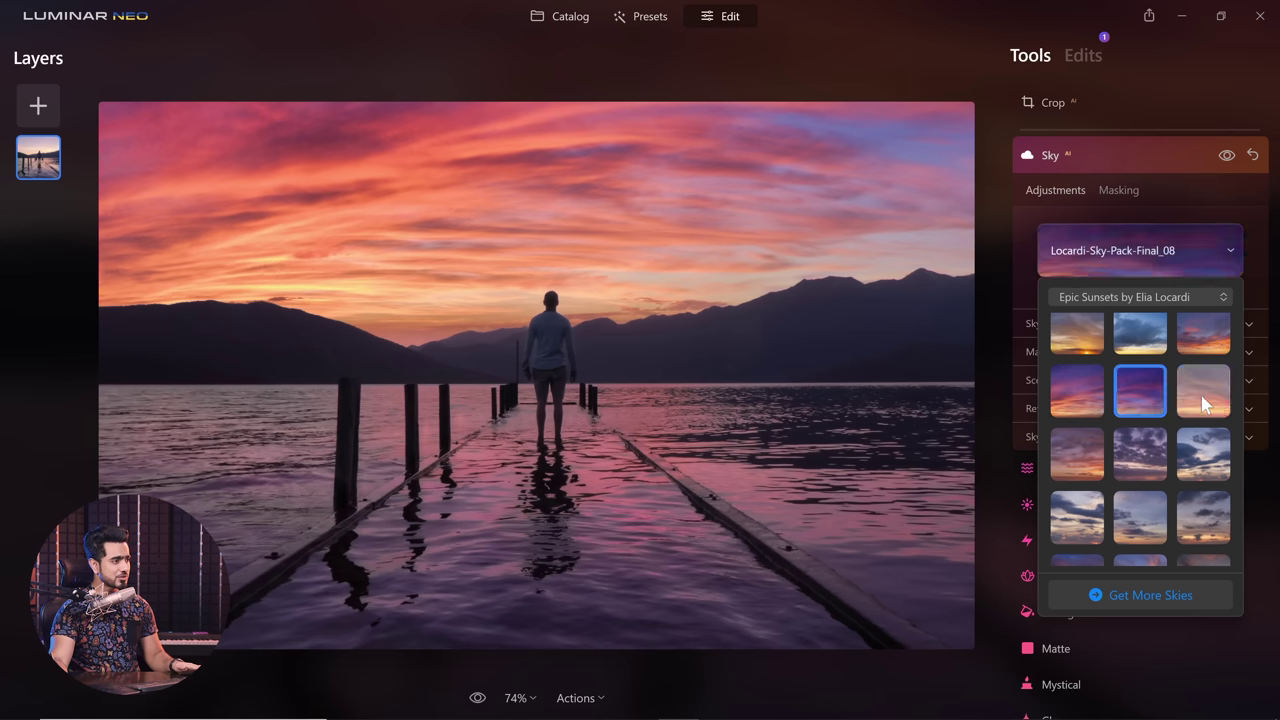
{"action": "left_click", "coordinate": [1195, 458]}
{"action": "left_click", "coordinate": [1148, 470]}
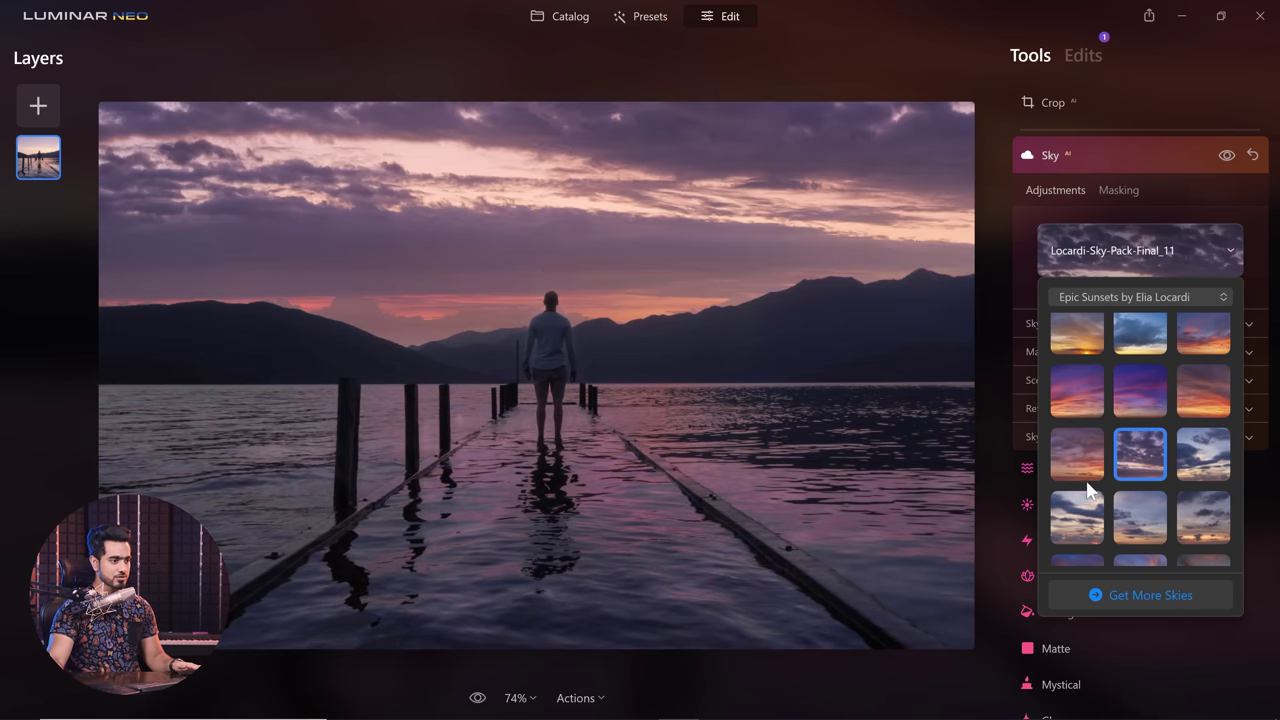
{"action": "left_click", "coordinate": [1080, 460]}
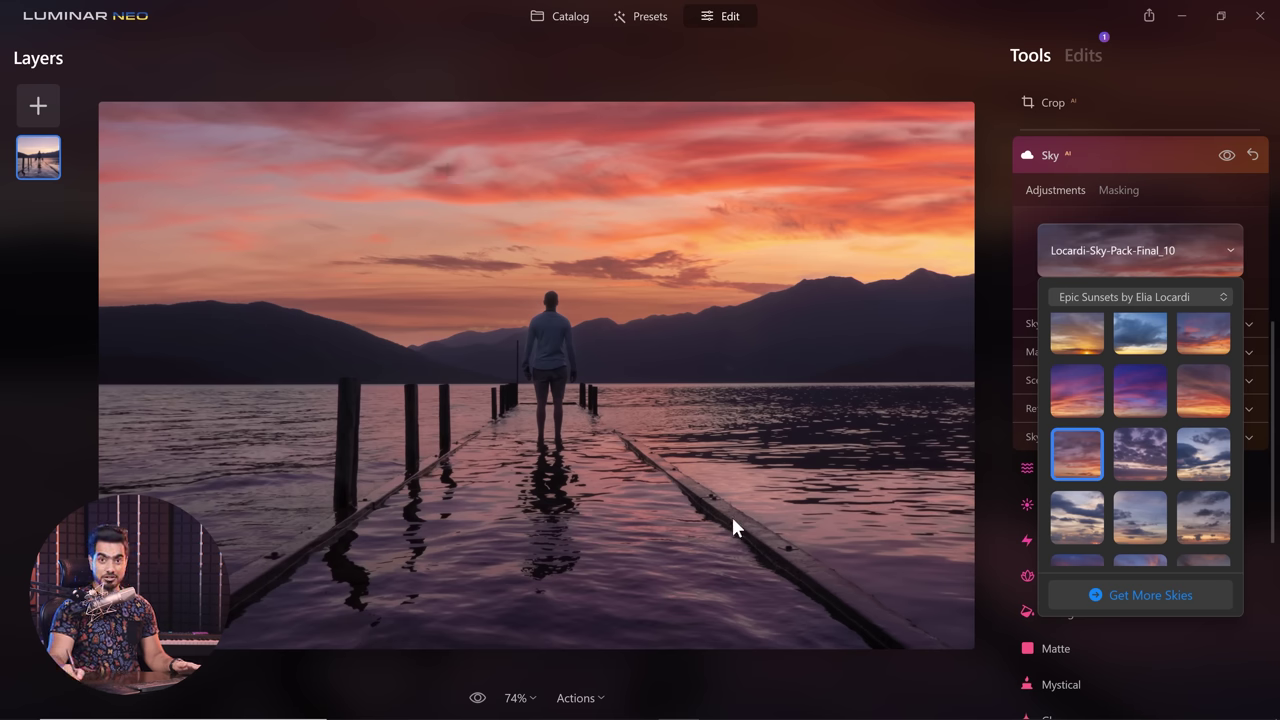
{"action": "left_click", "coordinate": [1062, 410]}
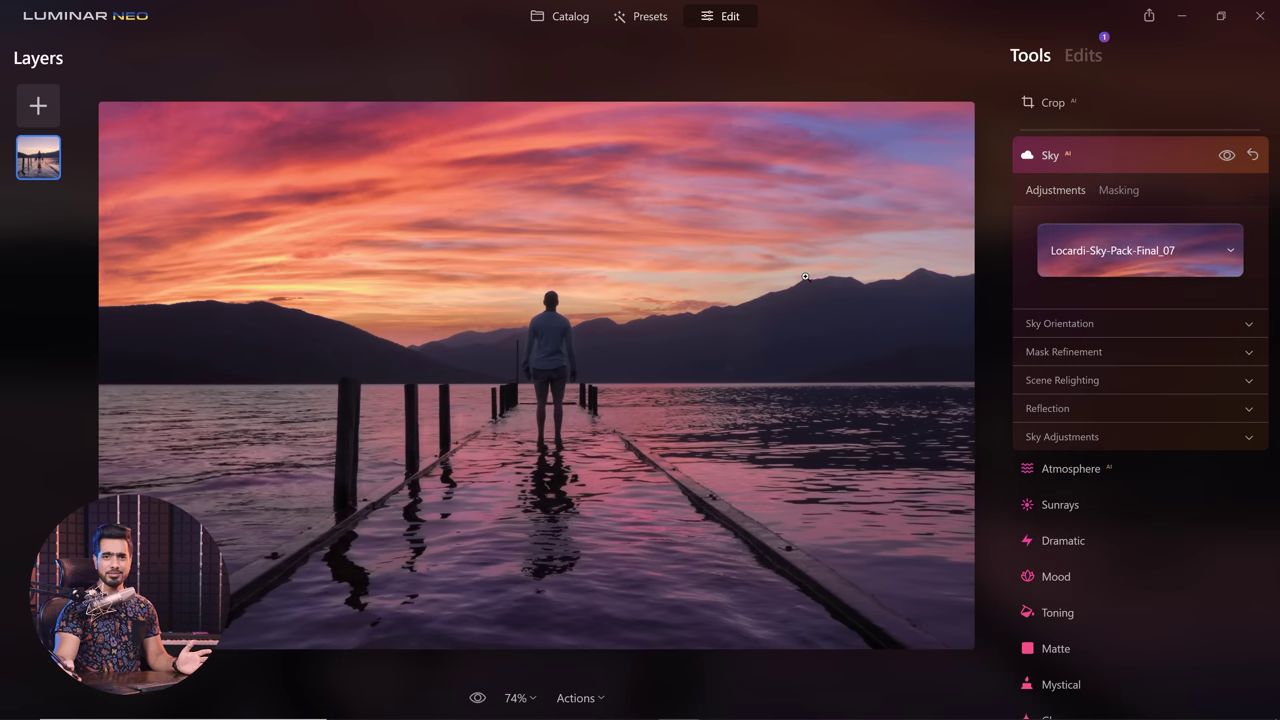
{"action": "left_click", "coordinate": [1226, 155]}
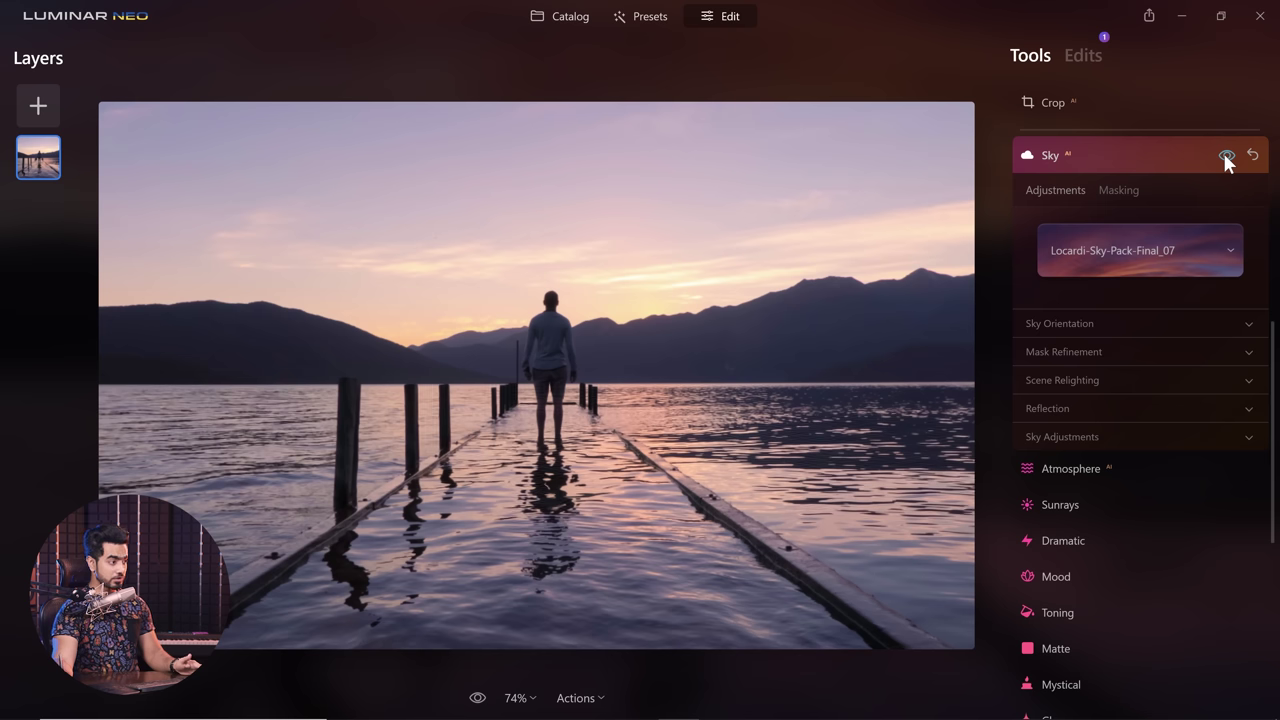
{"action": "left_click", "coordinate": [1226, 155]}
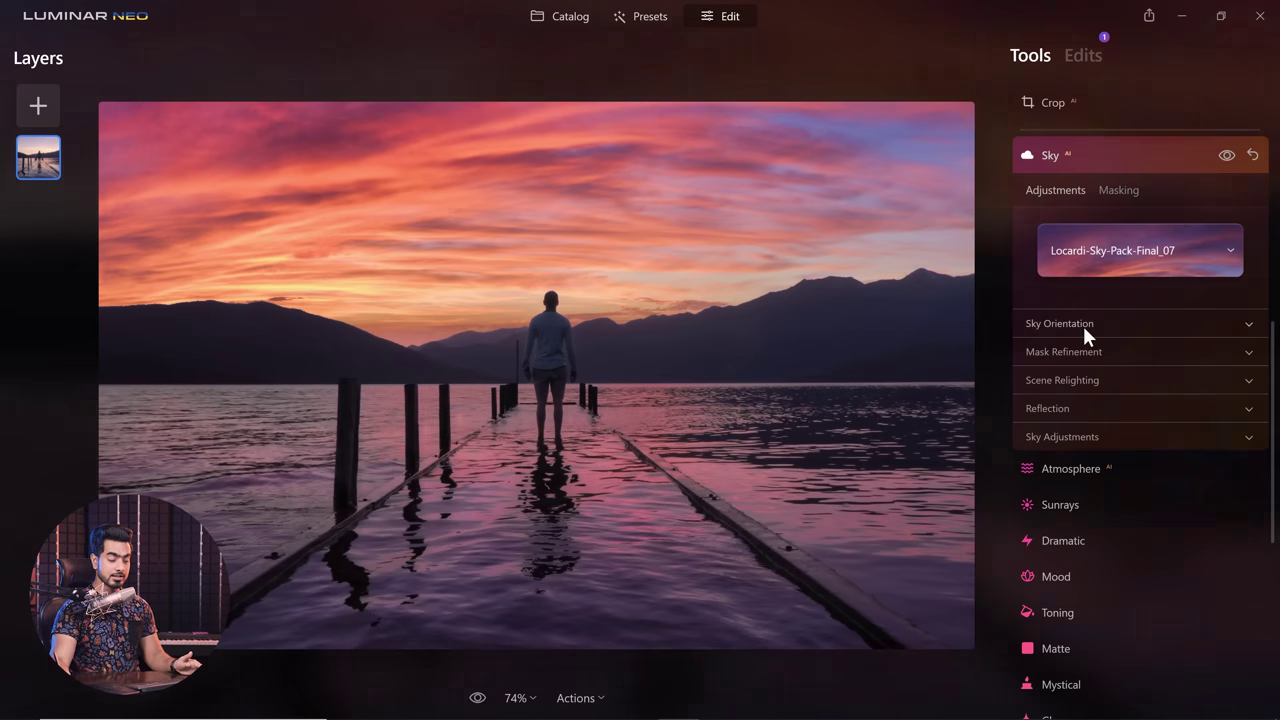
Adjust the replacement sky with Flip enabled, Reflection Amount at 79 and Horizontal Position at 7.
{"action": "left_click", "coordinate": [1082, 323]}
{"action": "left_click", "coordinate": [1042, 466]}
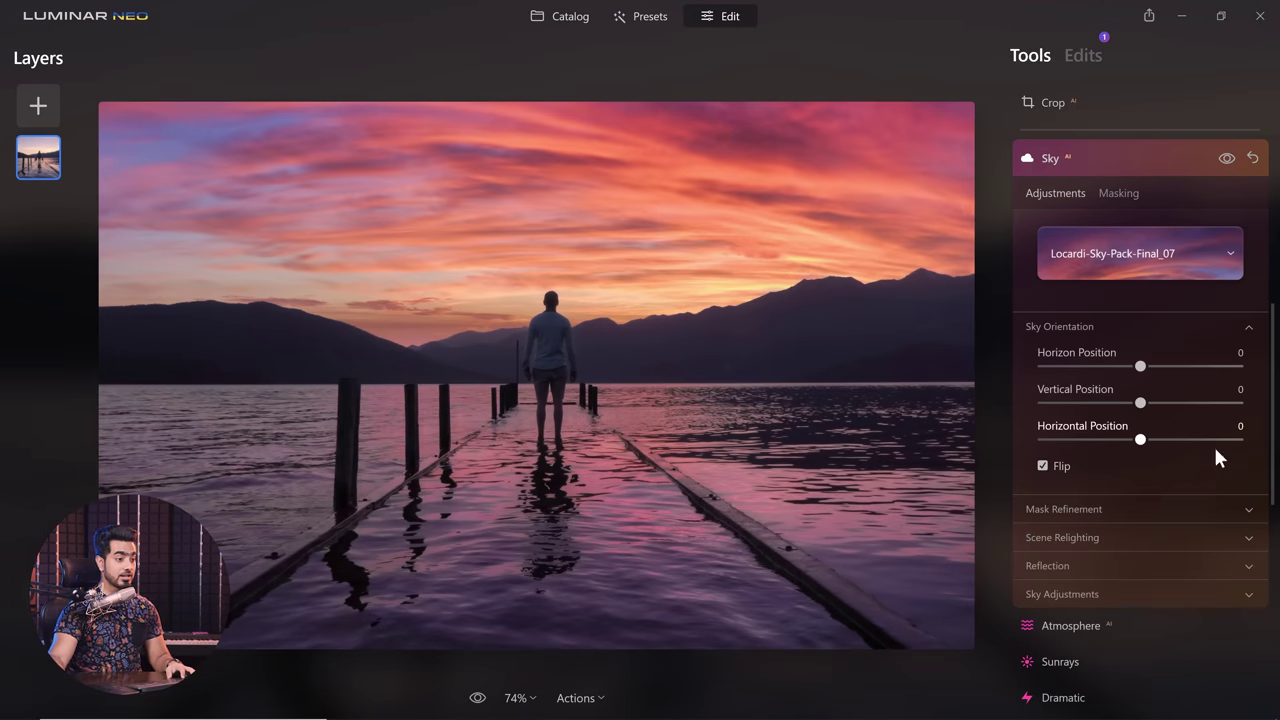
{"action": "left_click", "coordinate": [1090, 567]}
{"action": "left_click_drag", "start_coordinate": [1142, 605], "coordinate": [1198, 605]}
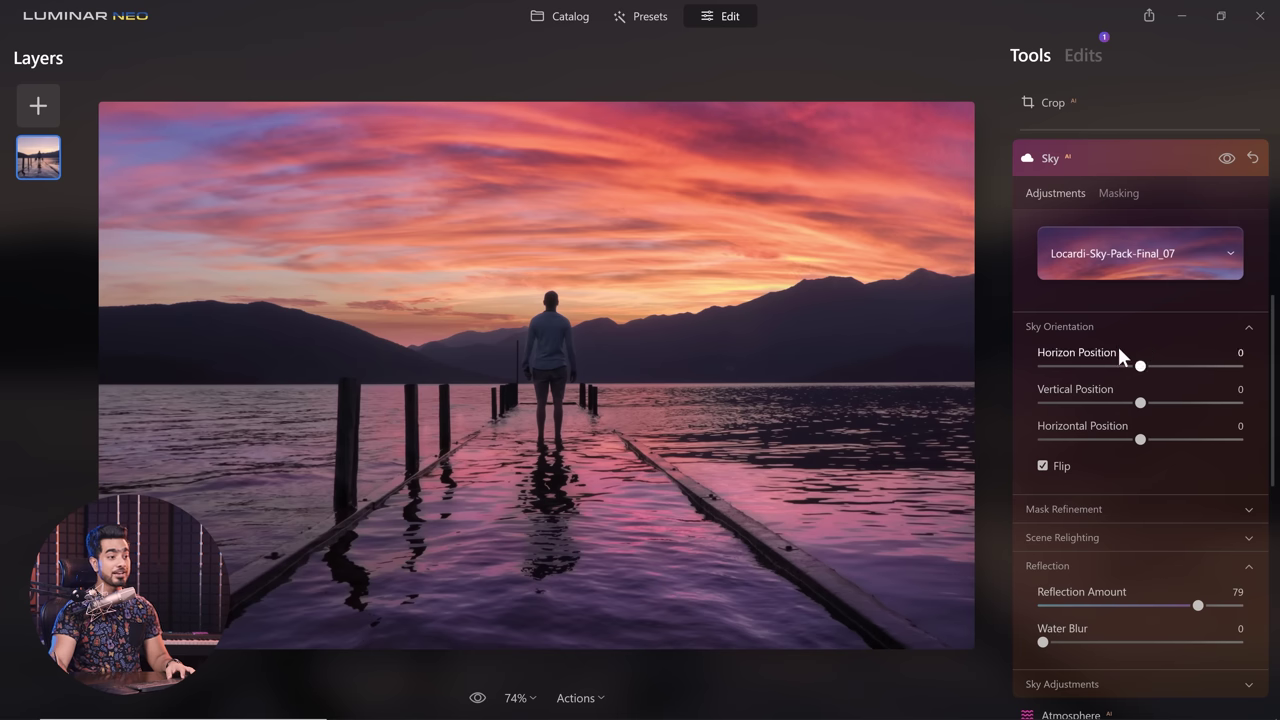
{"action": "left_click_drag", "start_coordinate": [1140, 441], "coordinate": [1171, 445]}
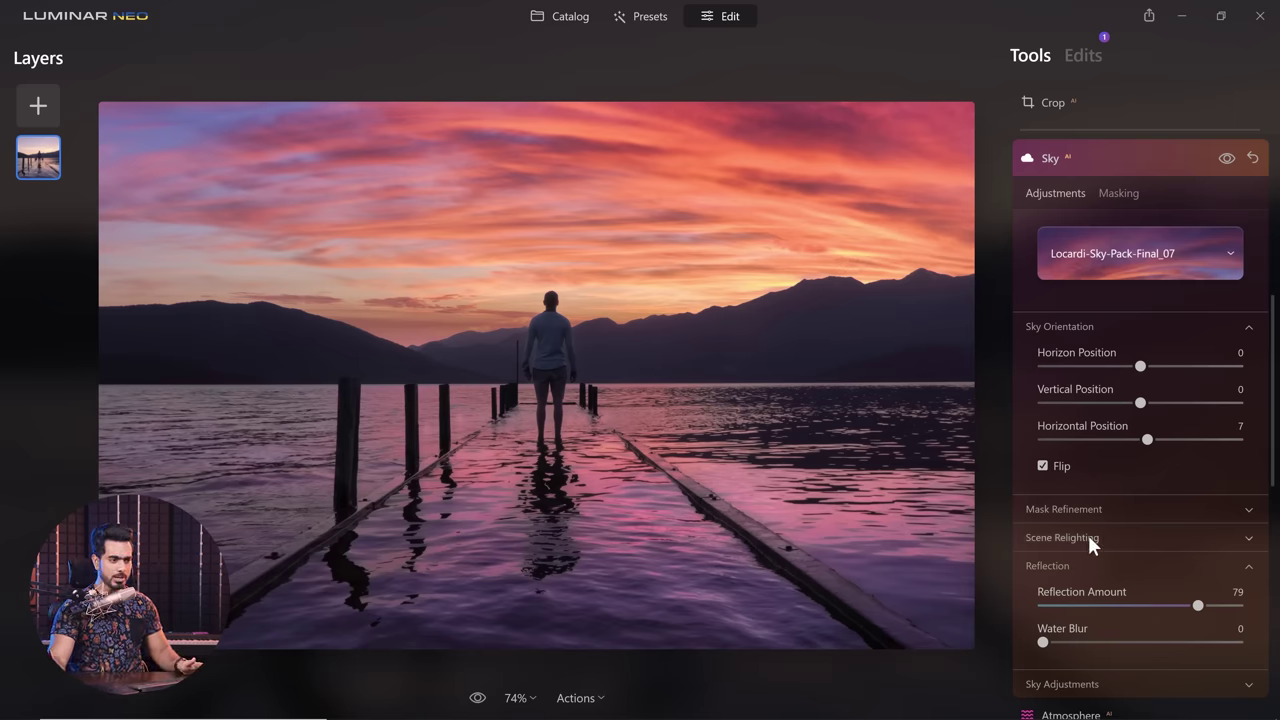
Relight the pier scene to match the sky with Relight Strength 100, Relight Human 78 and Relight Saturation 57.
{"action": "left_click", "coordinate": [1090, 539]}
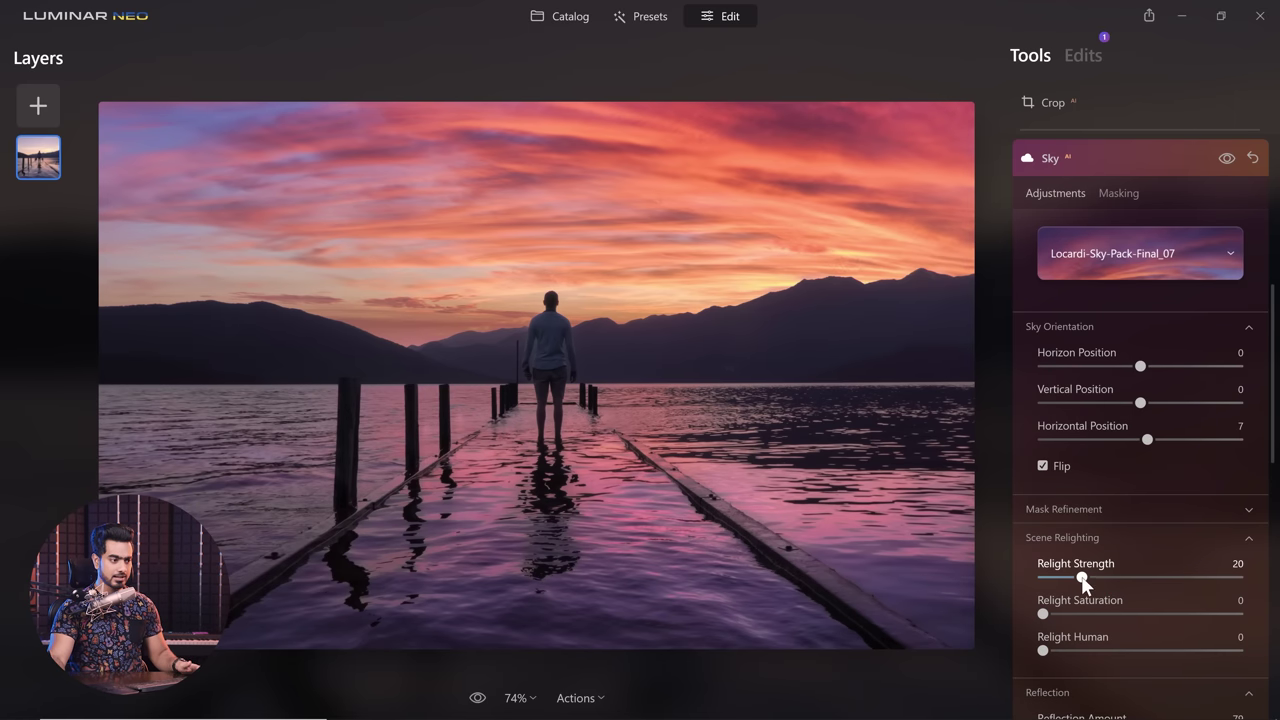
{"action": "left_click_drag", "start_coordinate": [1103, 575], "coordinate": [1230, 578]}
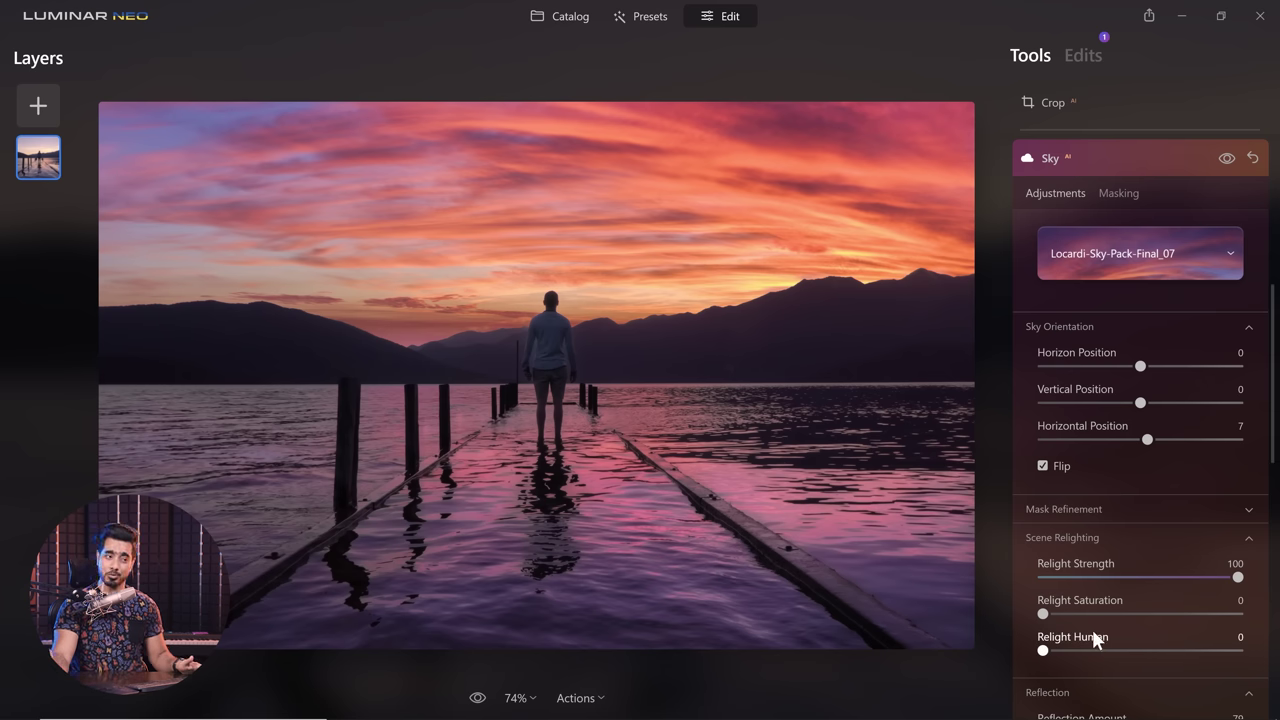
{"action": "left_click_drag", "start_coordinate": [1043, 651], "coordinate": [1197, 651]}
{"action": "left_click_drag", "start_coordinate": [1043, 614], "coordinate": [1158, 615]}
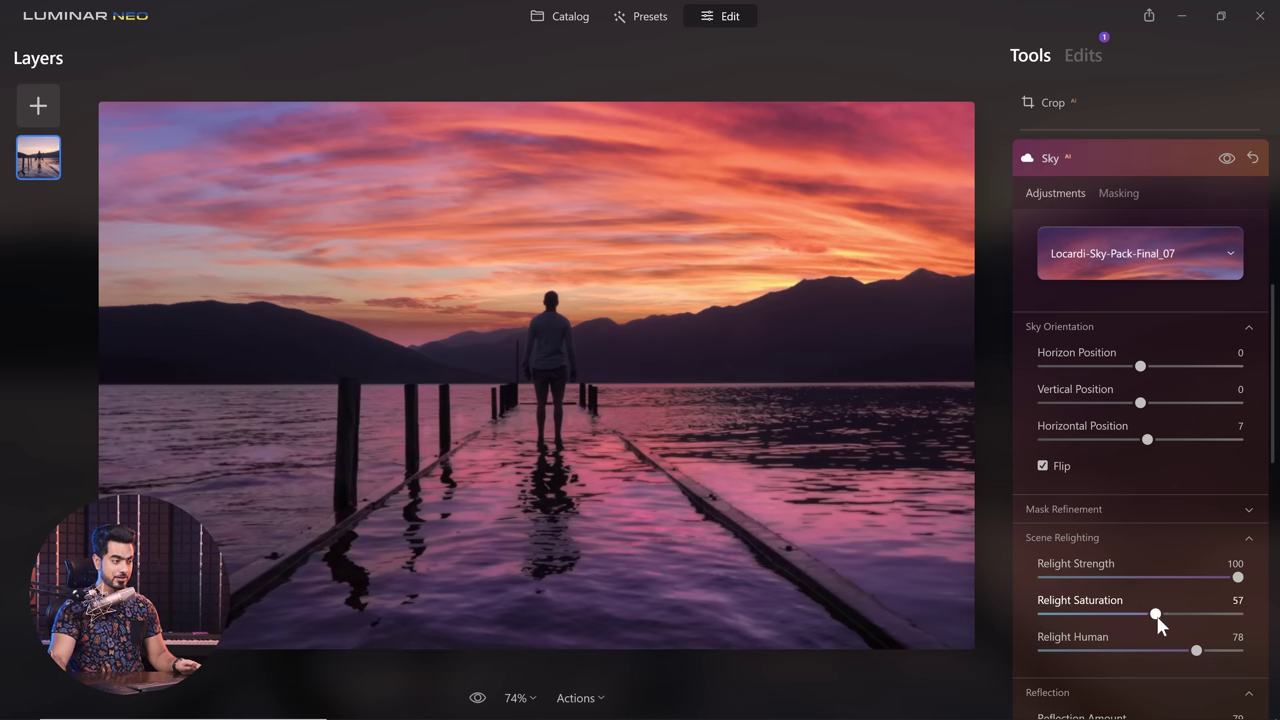
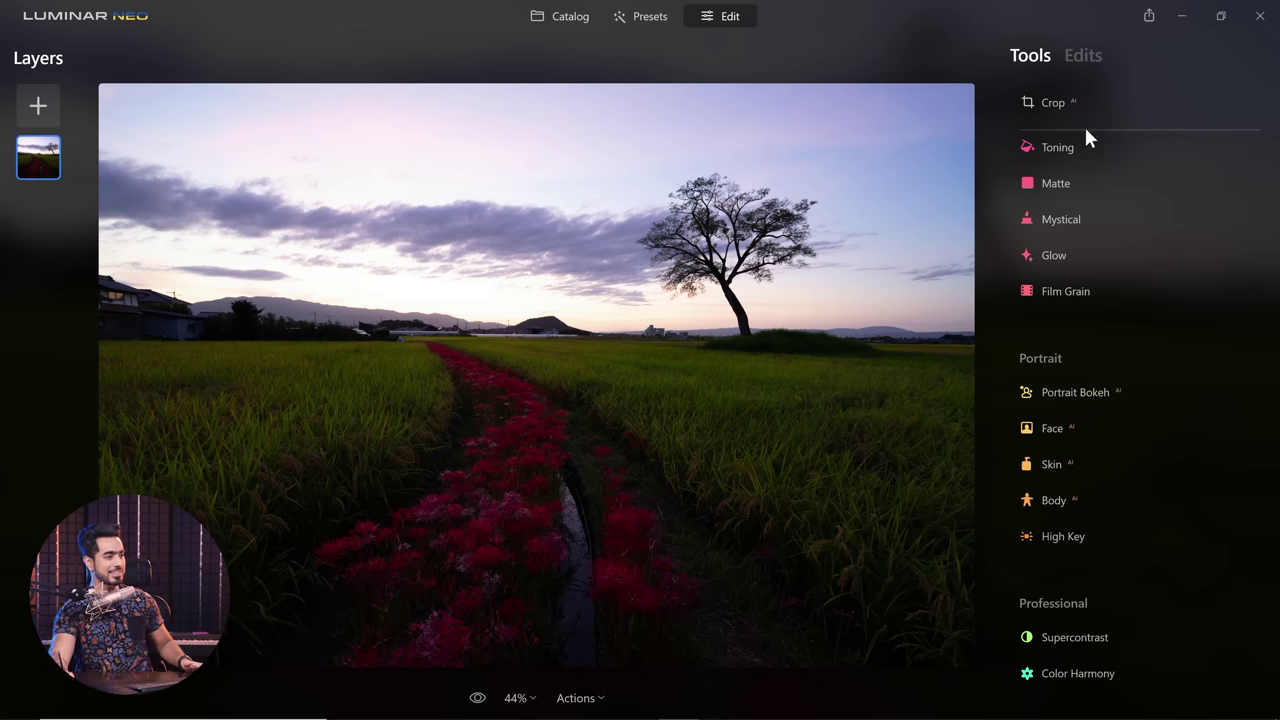
Enhance the flower field photo with Accent at 69 and compare it with the unedited original.
{"action": "scroll", "coordinate": [1266, 471], "scroll_direction": "up", "scroll_amount": 6}
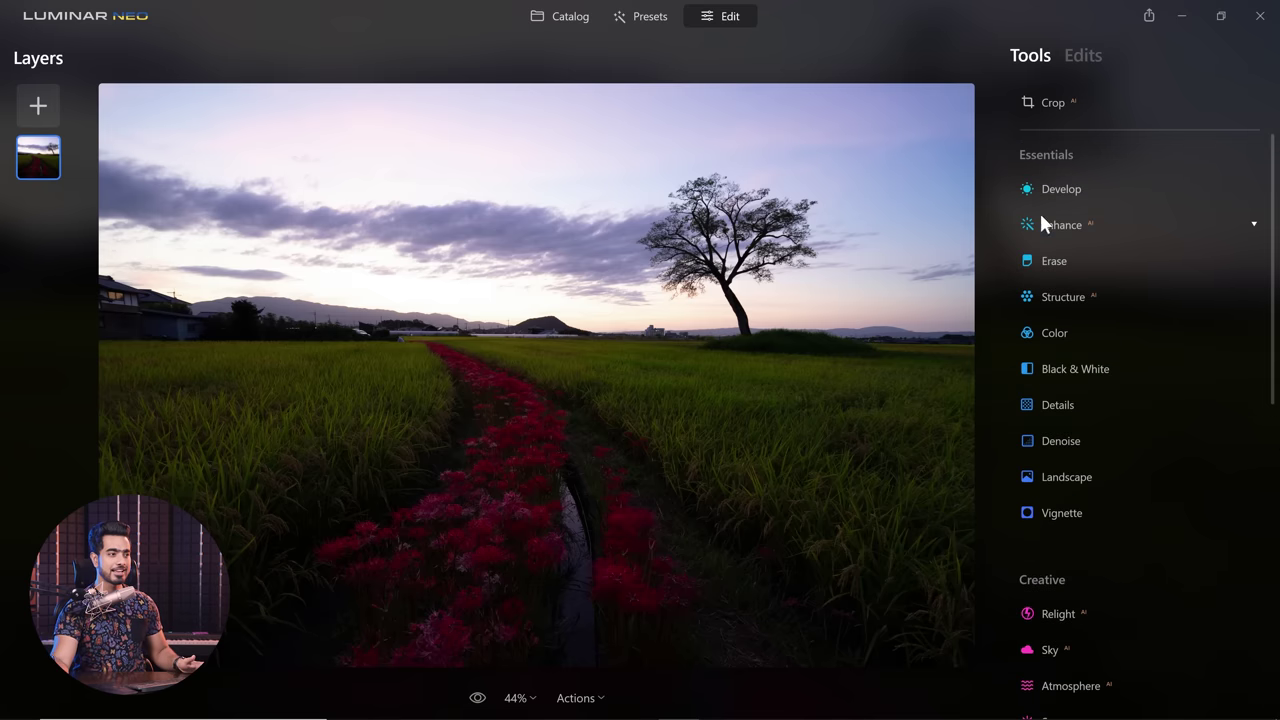
{"action": "left_click", "coordinate": [1050, 225]}
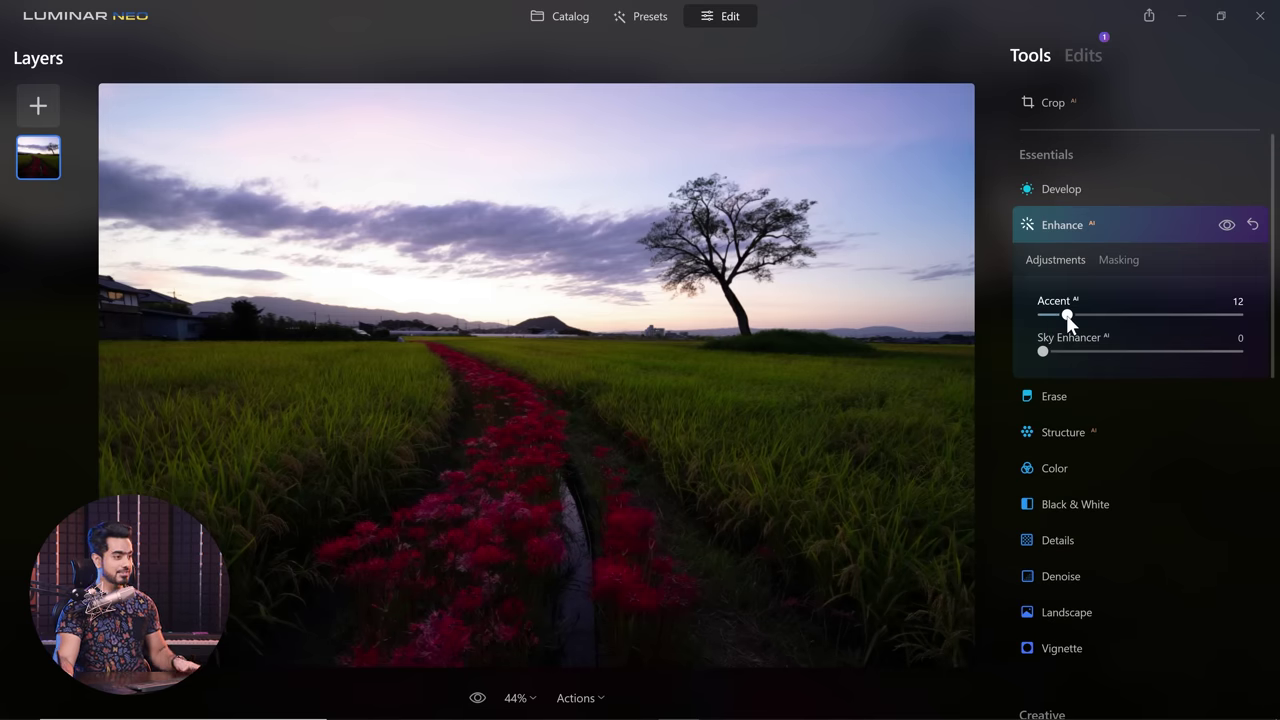
{"action": "left_click_drag", "start_coordinate": [1070, 315], "coordinate": [1178, 317]}
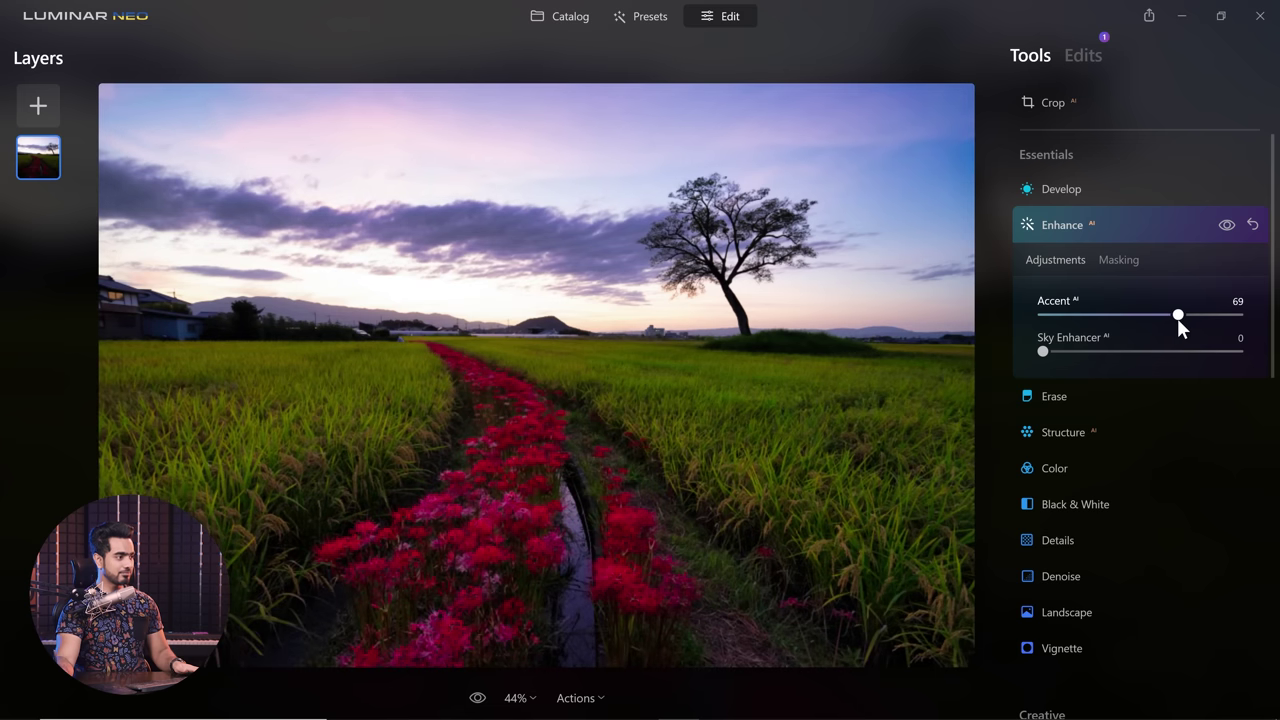
{"action": "left_click", "coordinate": [477, 698]}
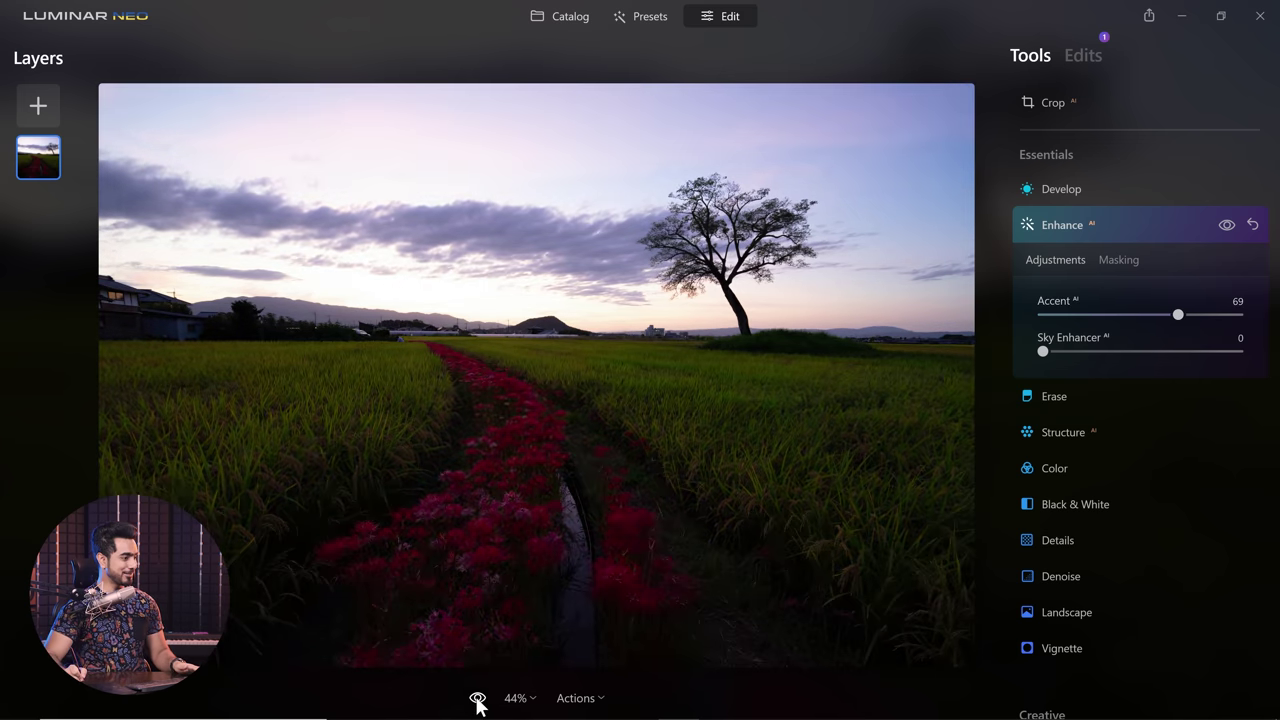
{"action": "left_click", "coordinate": [478, 700]}
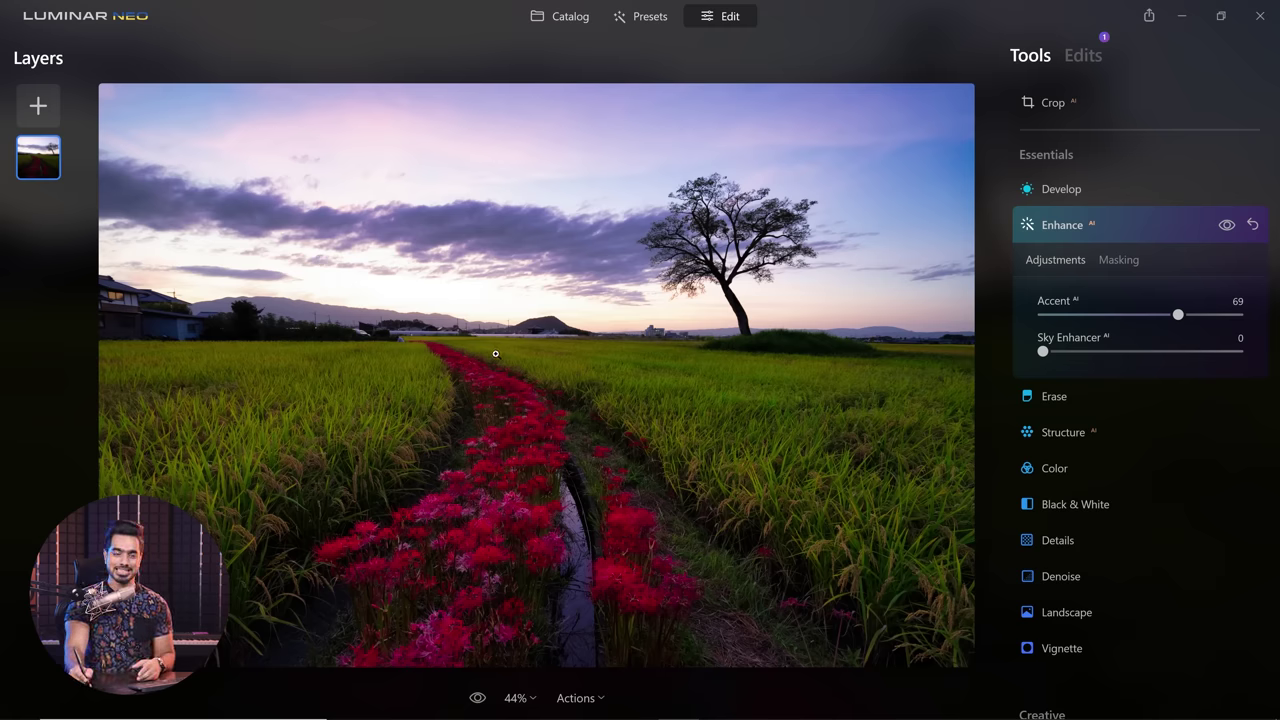
Open the portrait of the blonde woman from the Enhance album for editing.
{"action": "left_click", "coordinate": [562, 18]}
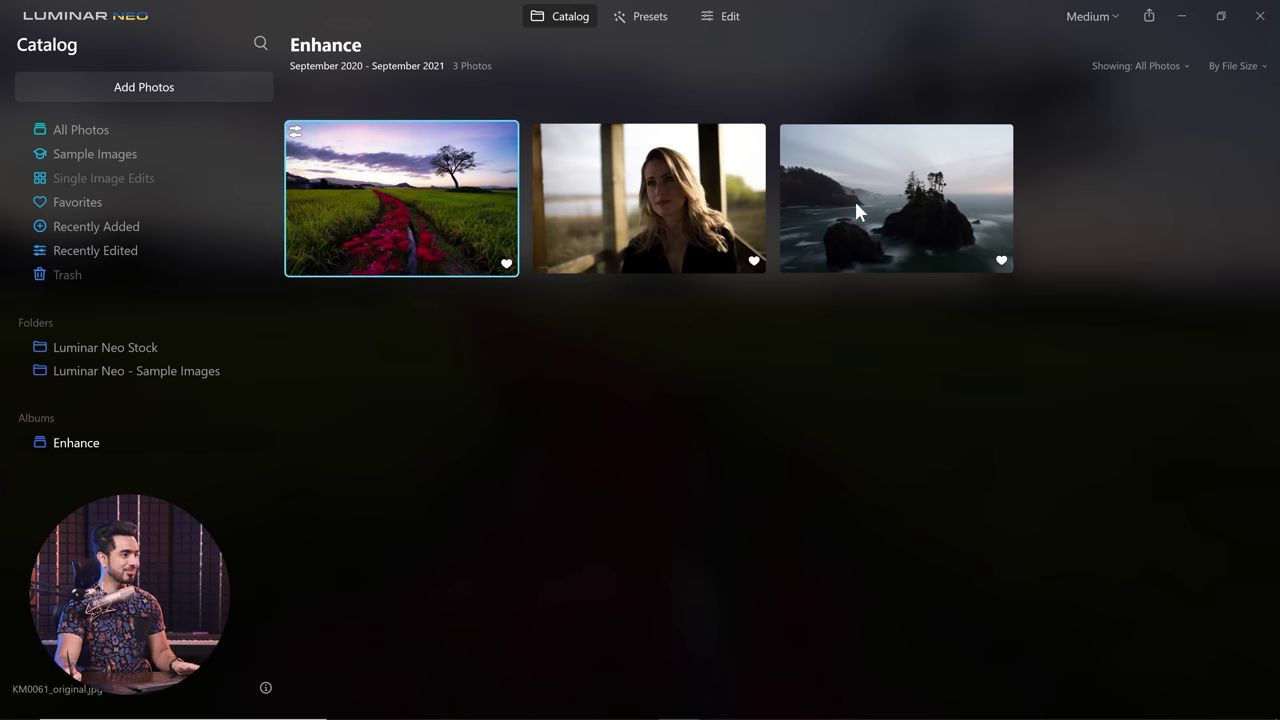
{"action": "double_click", "coordinate": [760, 190]}
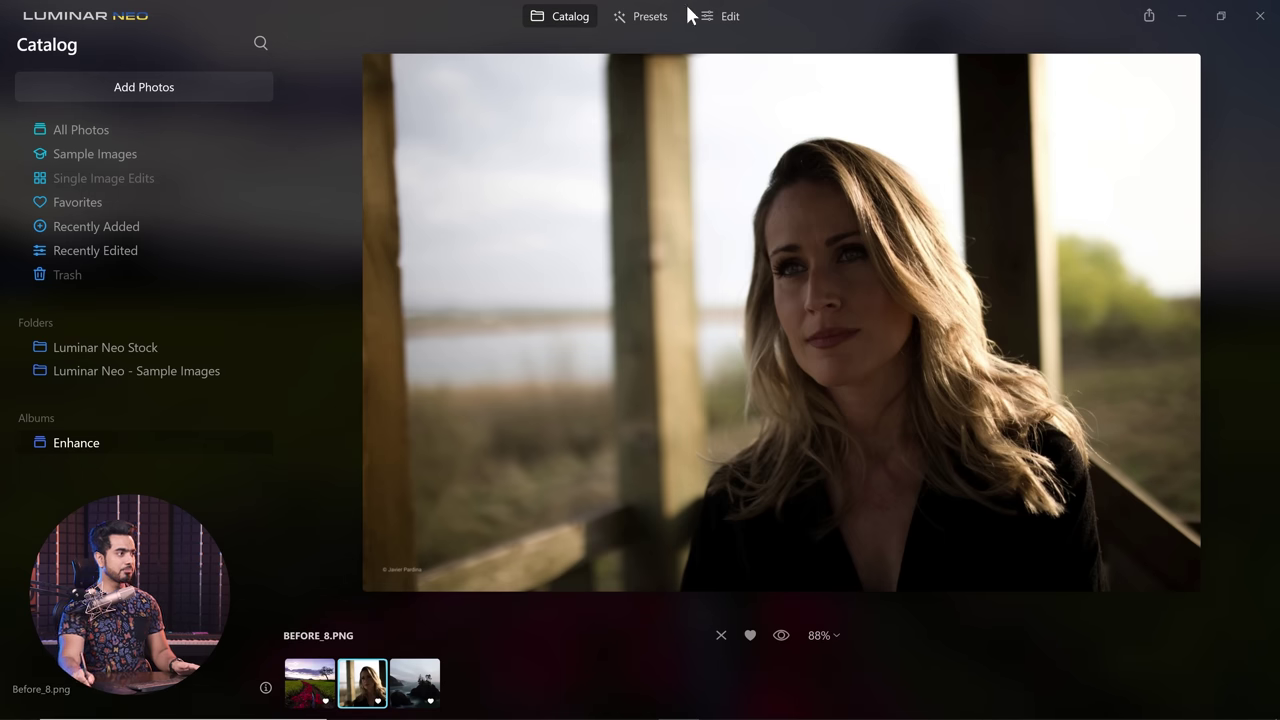
{"action": "left_click", "coordinate": [733, 17]}
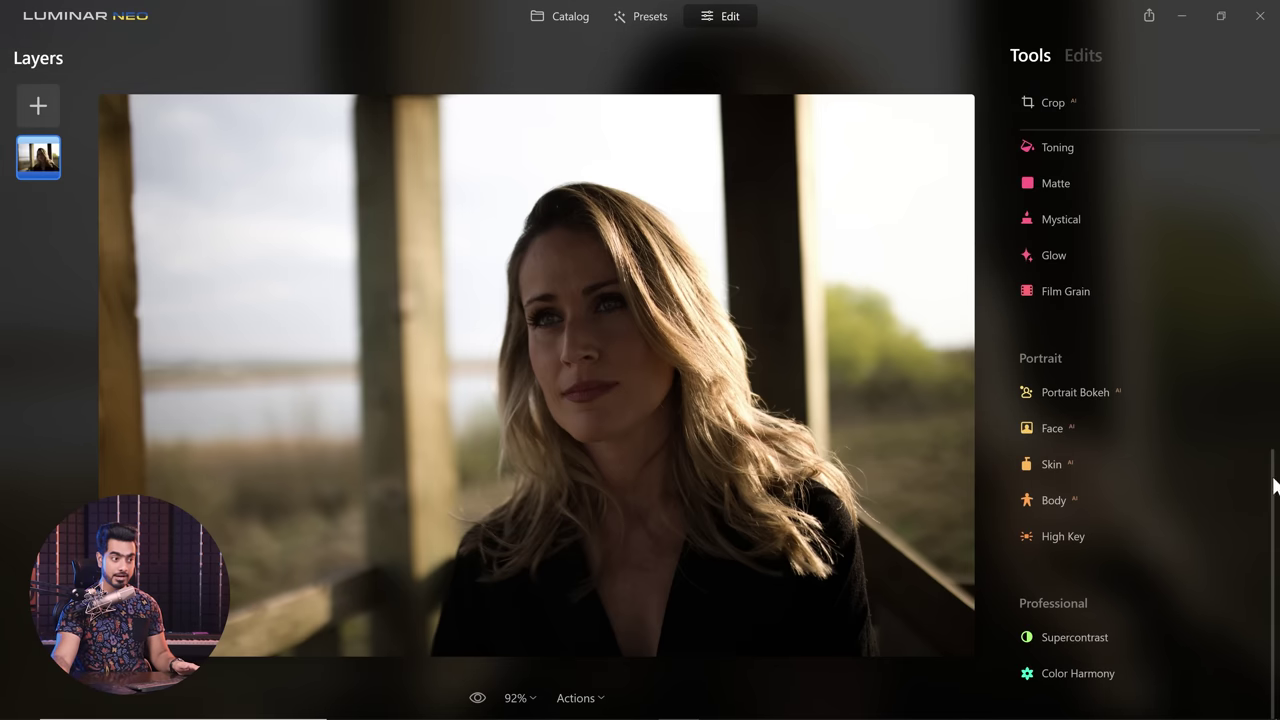
Relight the woman in the portrait by setting Brightness Near to 58.
{"action": "left_click_drag", "start_coordinate": [1275, 487], "coordinate": [1274, 271]}
{"action": "left_click", "coordinate": [1059, 388]}
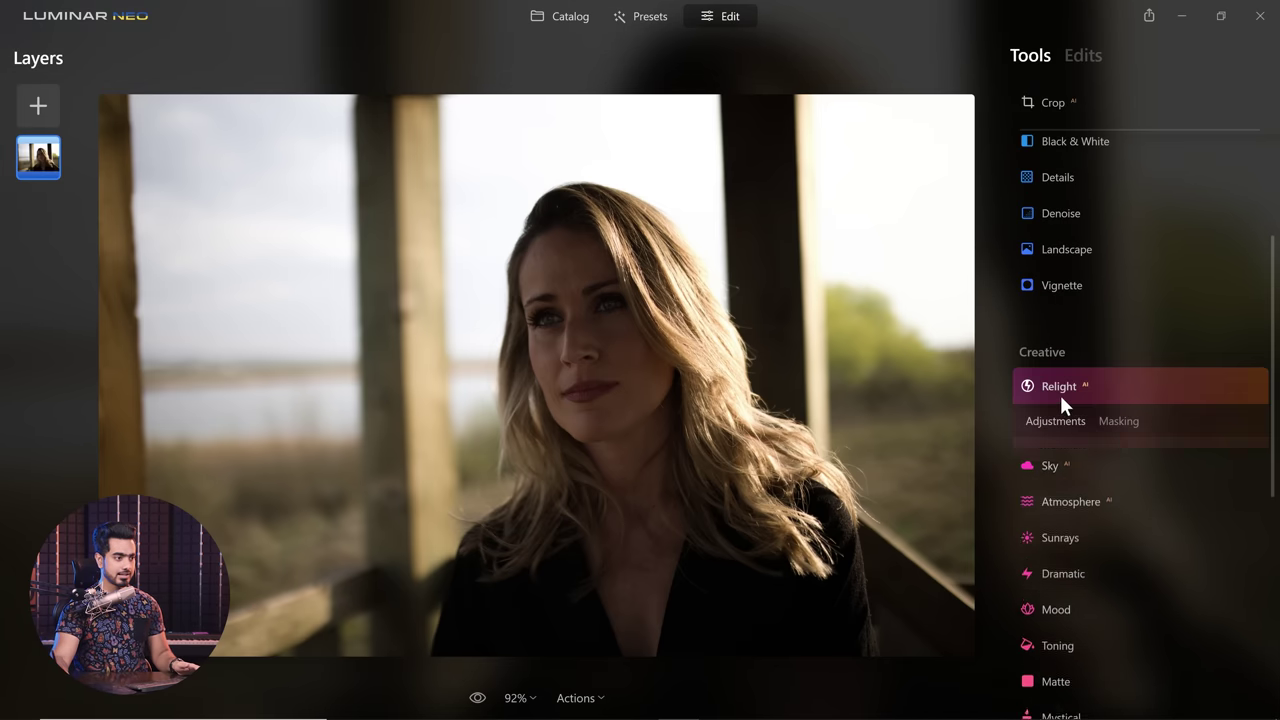
{"action": "left_click_drag", "start_coordinate": [1140, 475], "coordinate": [1198, 483]}
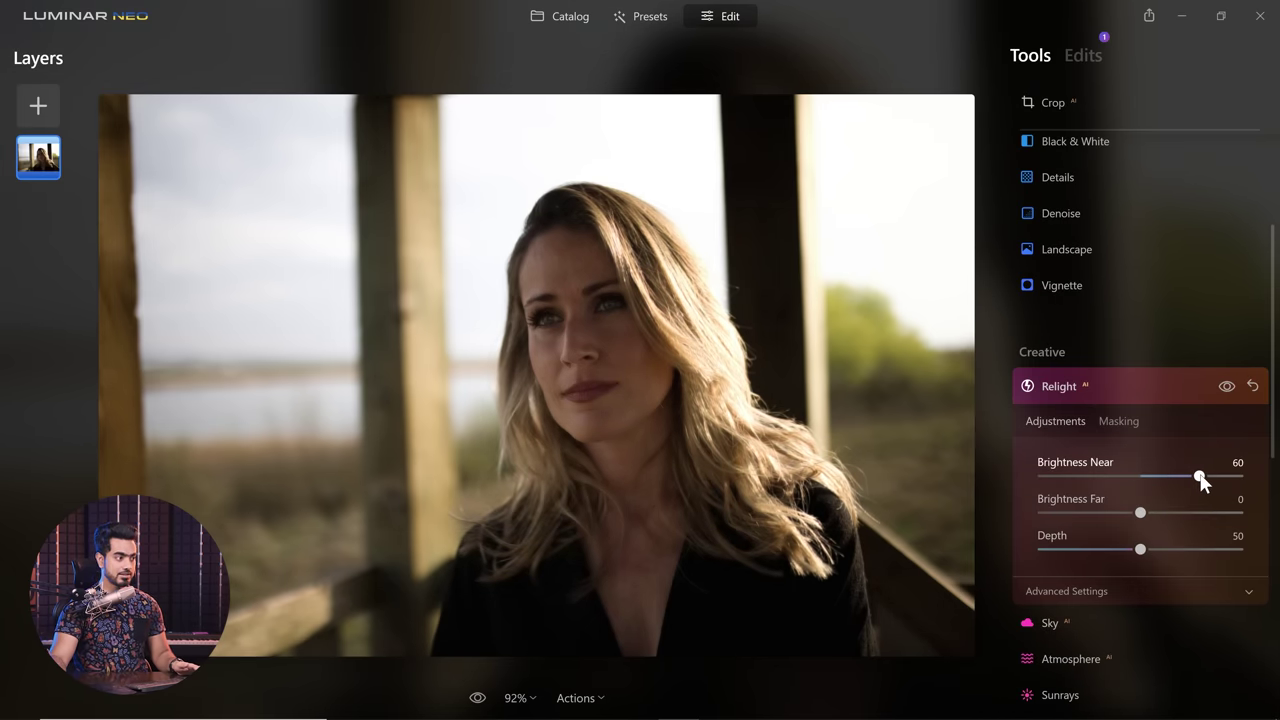
{"action": "left_click_drag", "start_coordinate": [1271, 420], "coordinate": [1262, 314]}
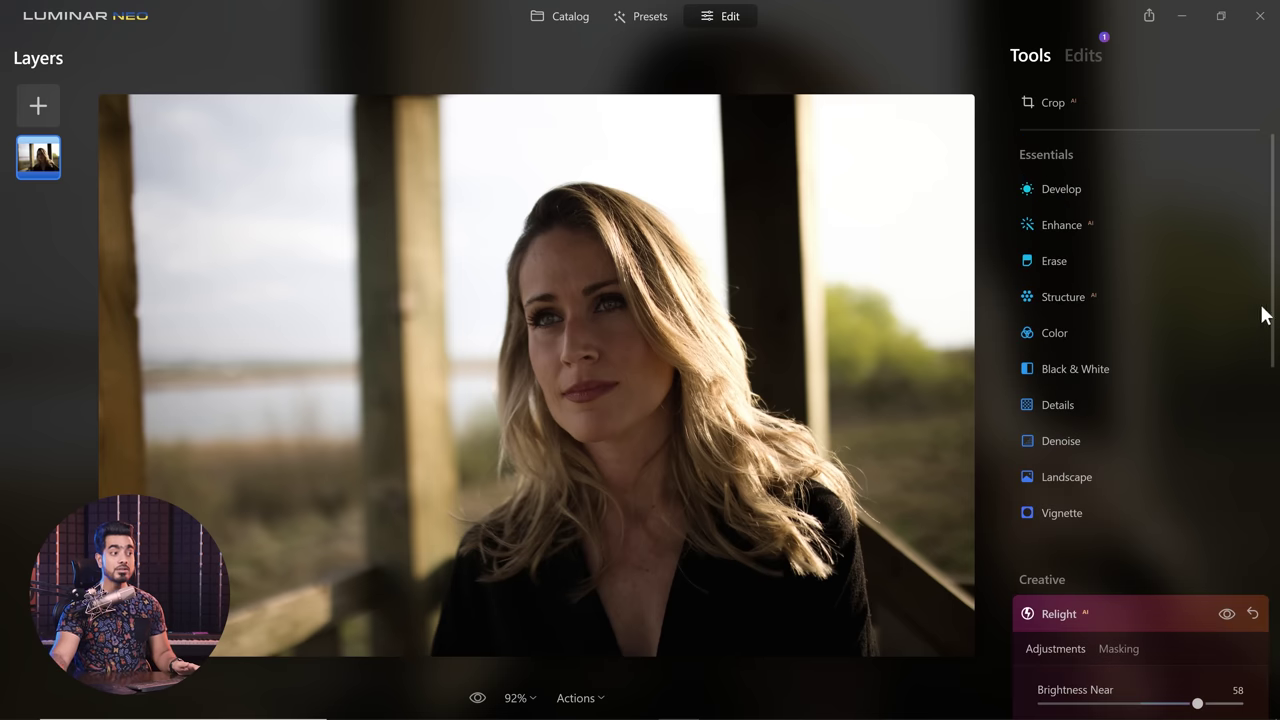
Enhance the portrait with Accent at 68 and compare it with the unedited original.
{"action": "left_click", "coordinate": [1063, 232]}
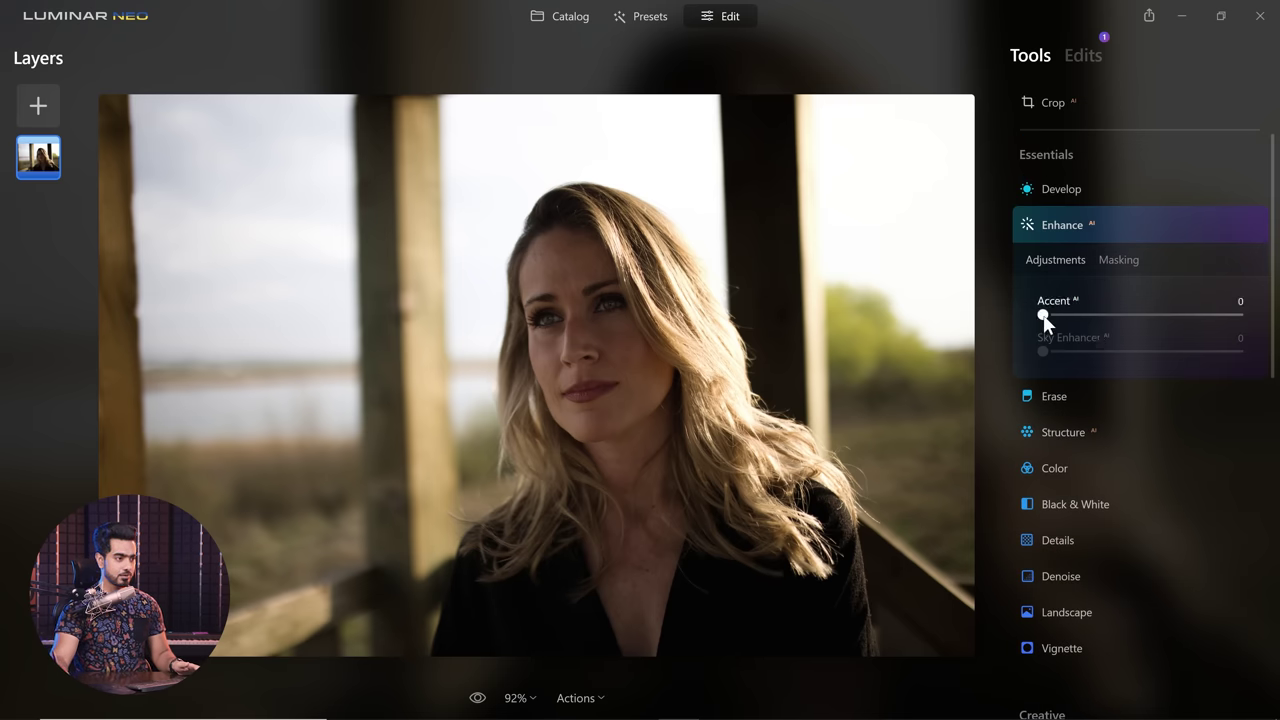
{"action": "left_click_drag", "start_coordinate": [1077, 314], "coordinate": [1190, 315]}
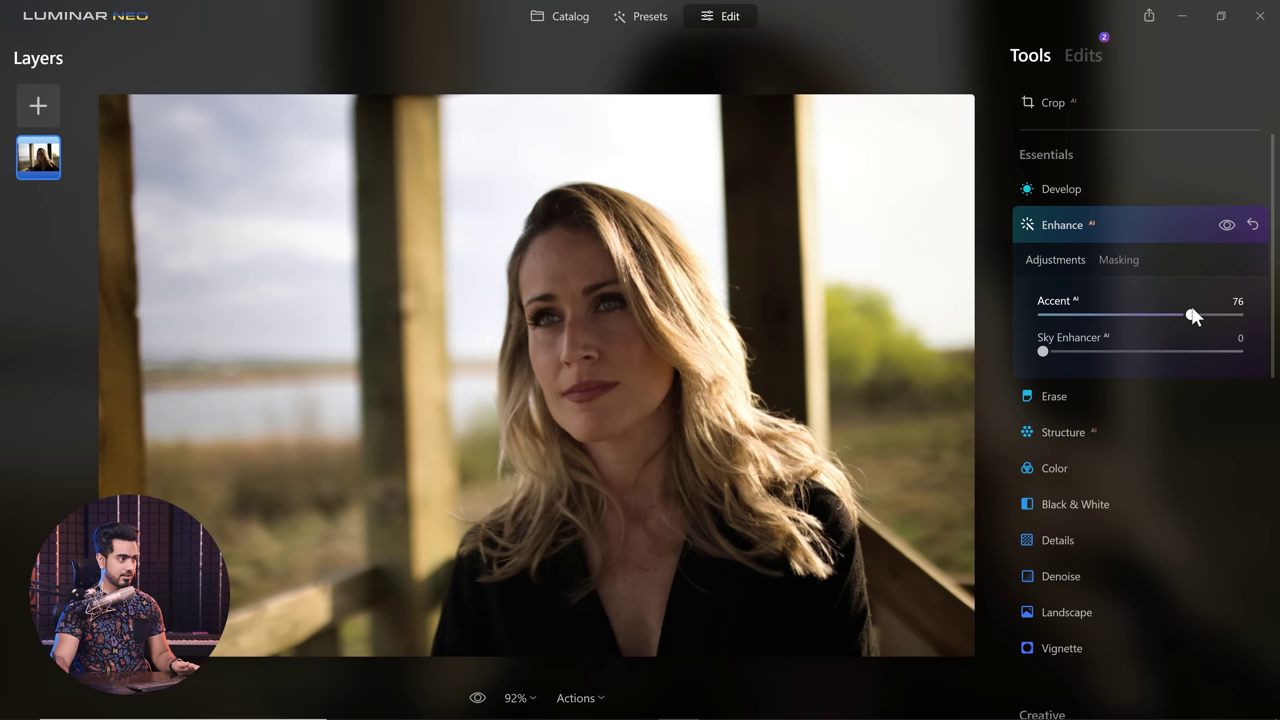
{"action": "left_click", "coordinate": [476, 698]}
{"action": "left_click", "coordinate": [477, 700]}
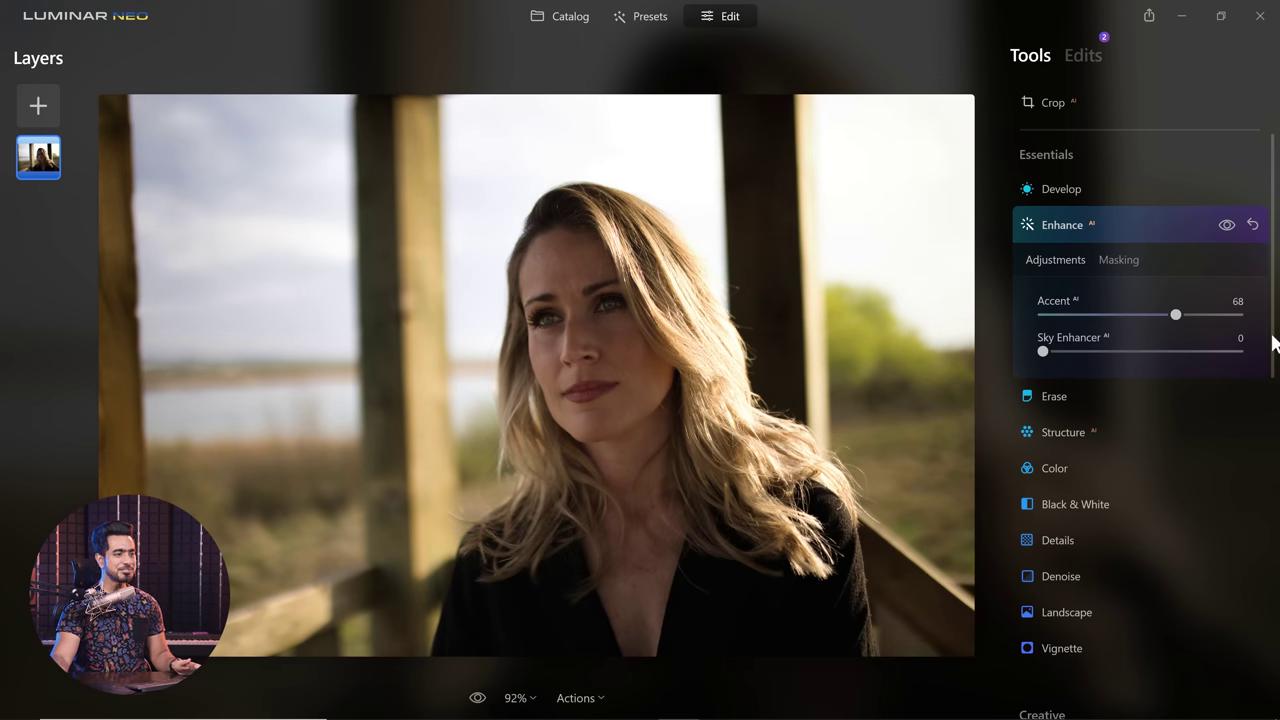
Adjust the portrait's existing Relight edit to Brightness Near 78 and Depth 63.
{"action": "left_click_drag", "start_coordinate": [1273, 343], "coordinate": [1268, 475]}
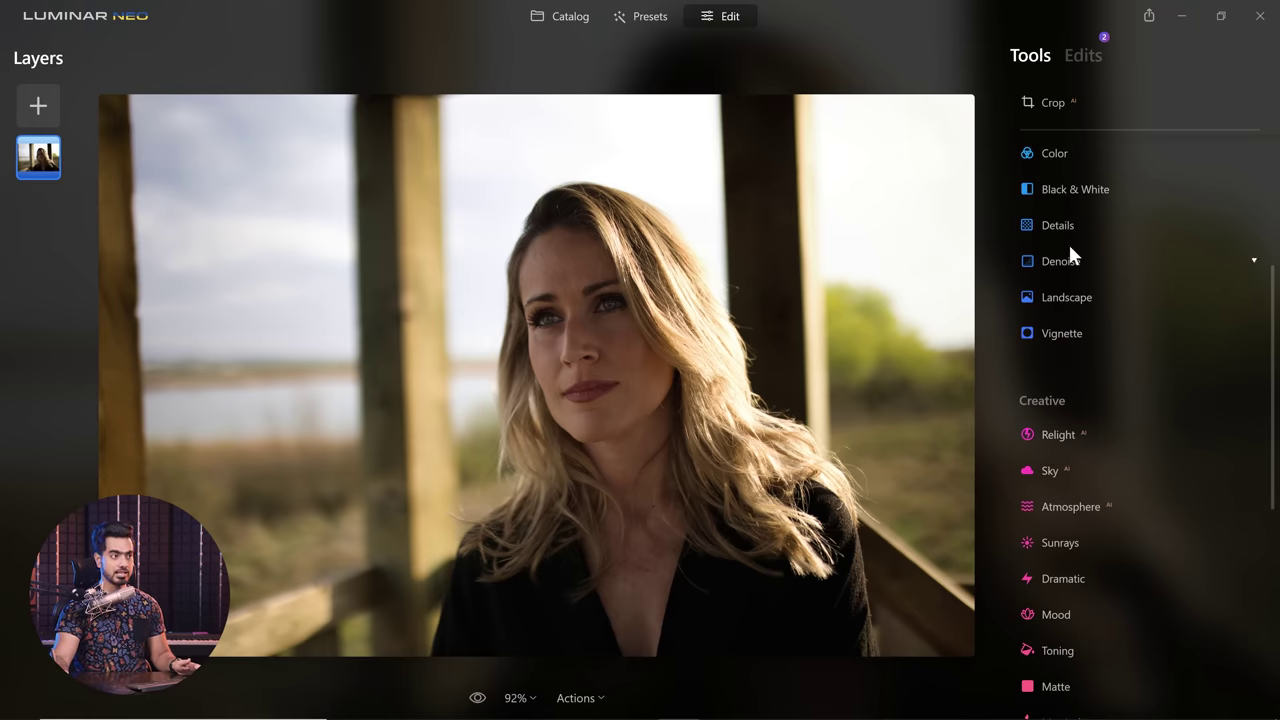
{"action": "left_click", "coordinate": [1084, 57]}
{"action": "left_click", "coordinate": [1068, 287]}
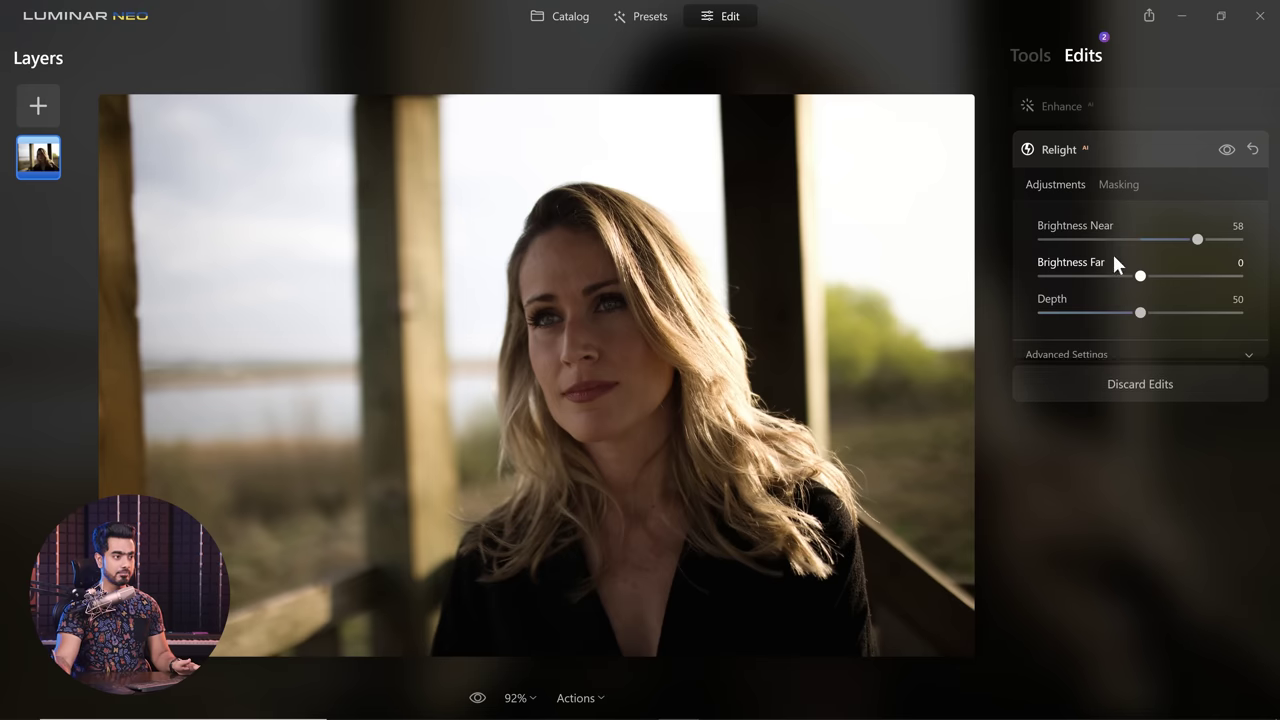
{"action": "left_click_drag", "start_coordinate": [1199, 245], "coordinate": [1215, 245]}
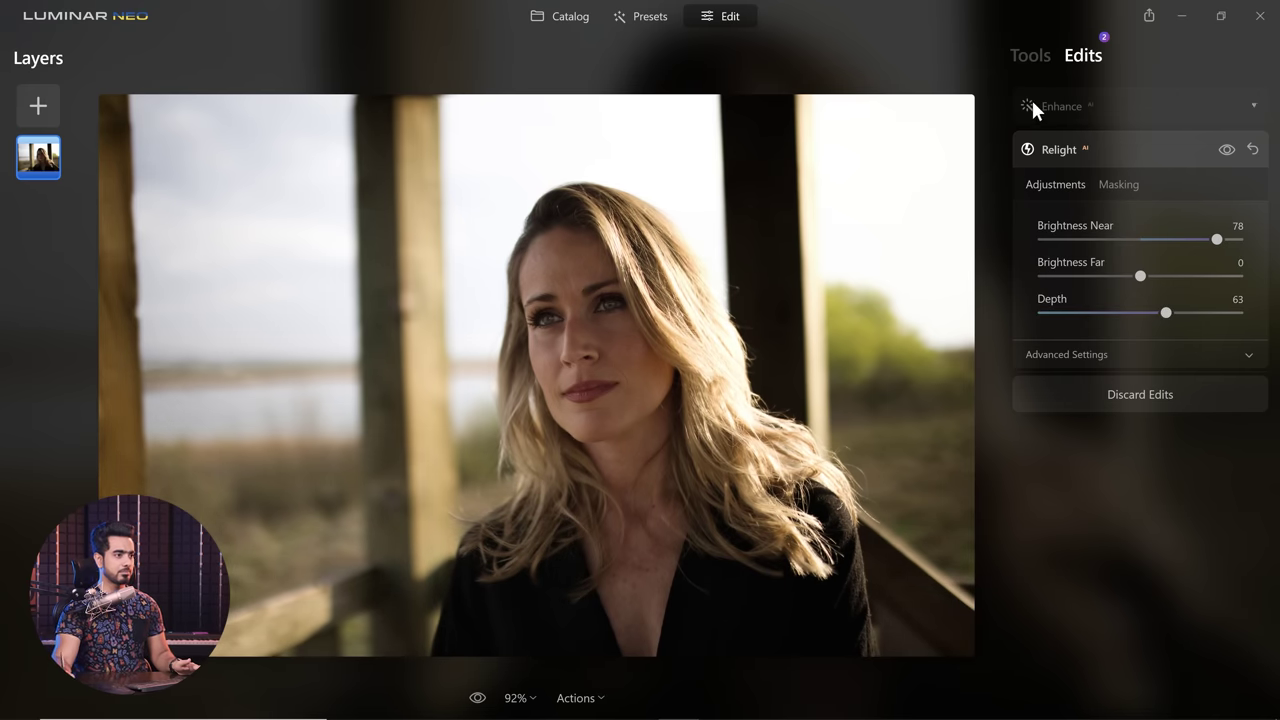
{"action": "left_click", "coordinate": [1030, 55]}
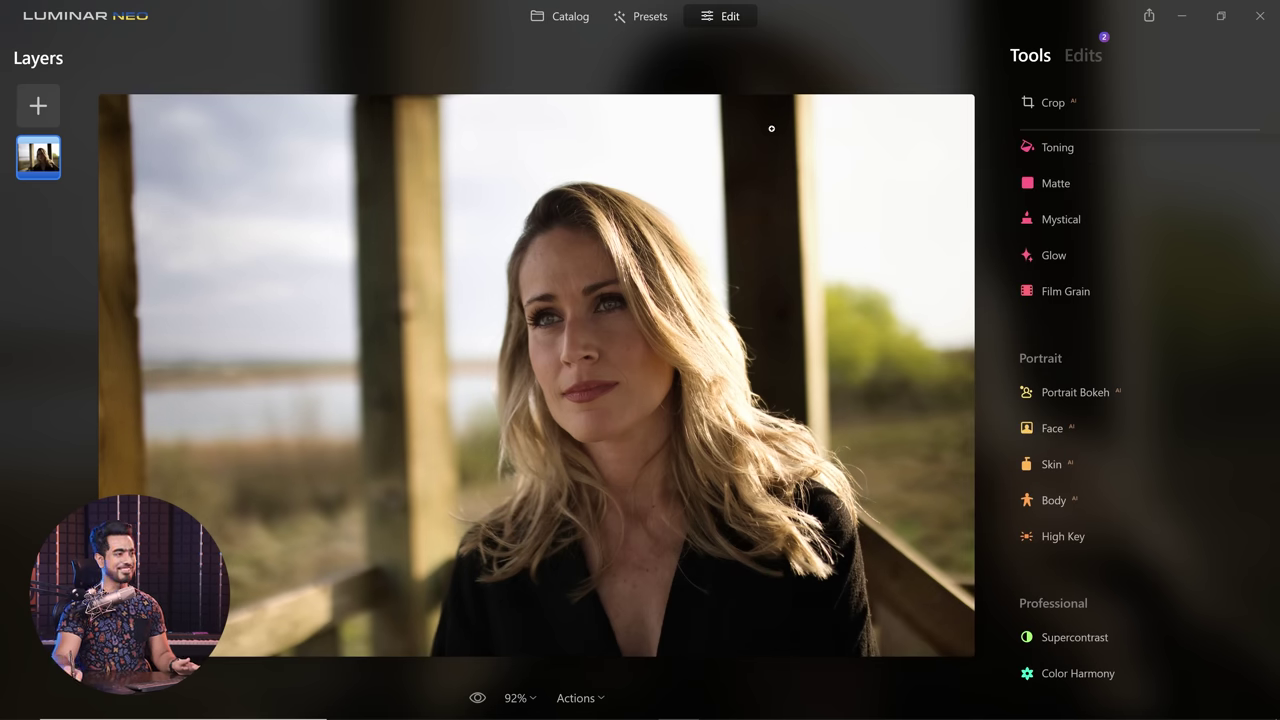
Open the seascape photo with the tree-topped rocks from the Enhance album for editing.
{"action": "left_click", "coordinate": [553, 20]}
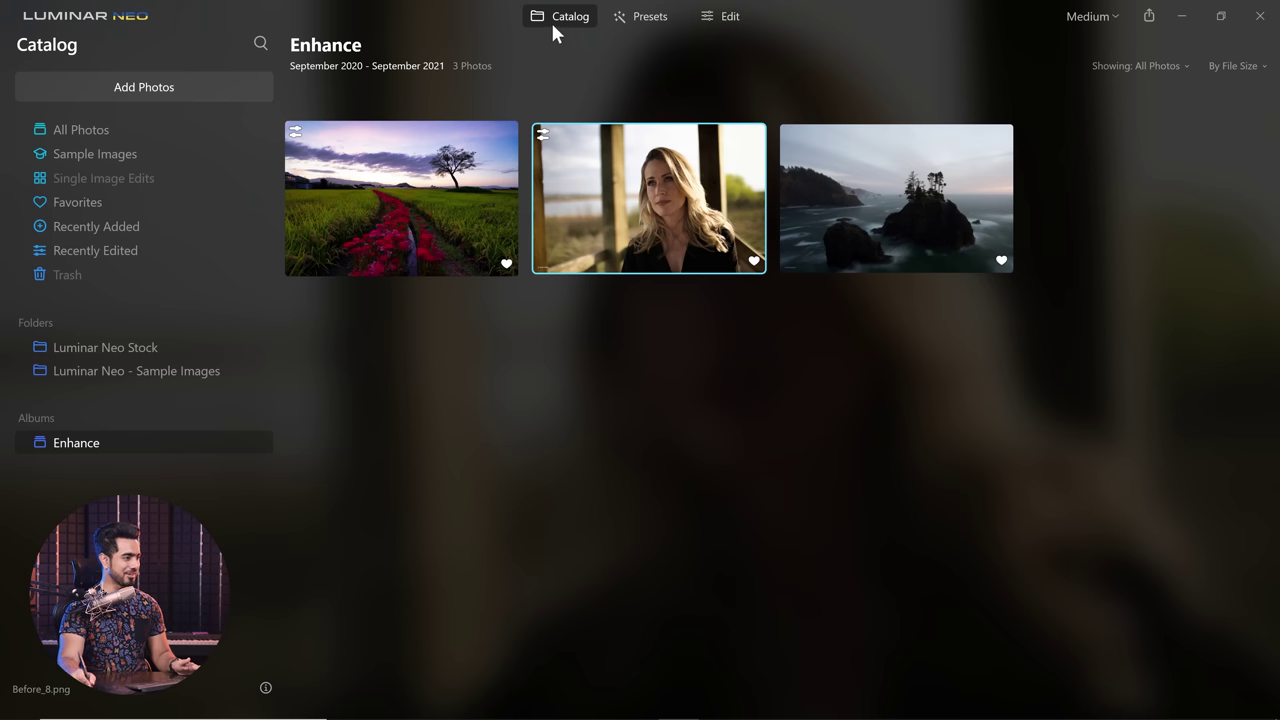
{"action": "double_click", "coordinate": [940, 205]}
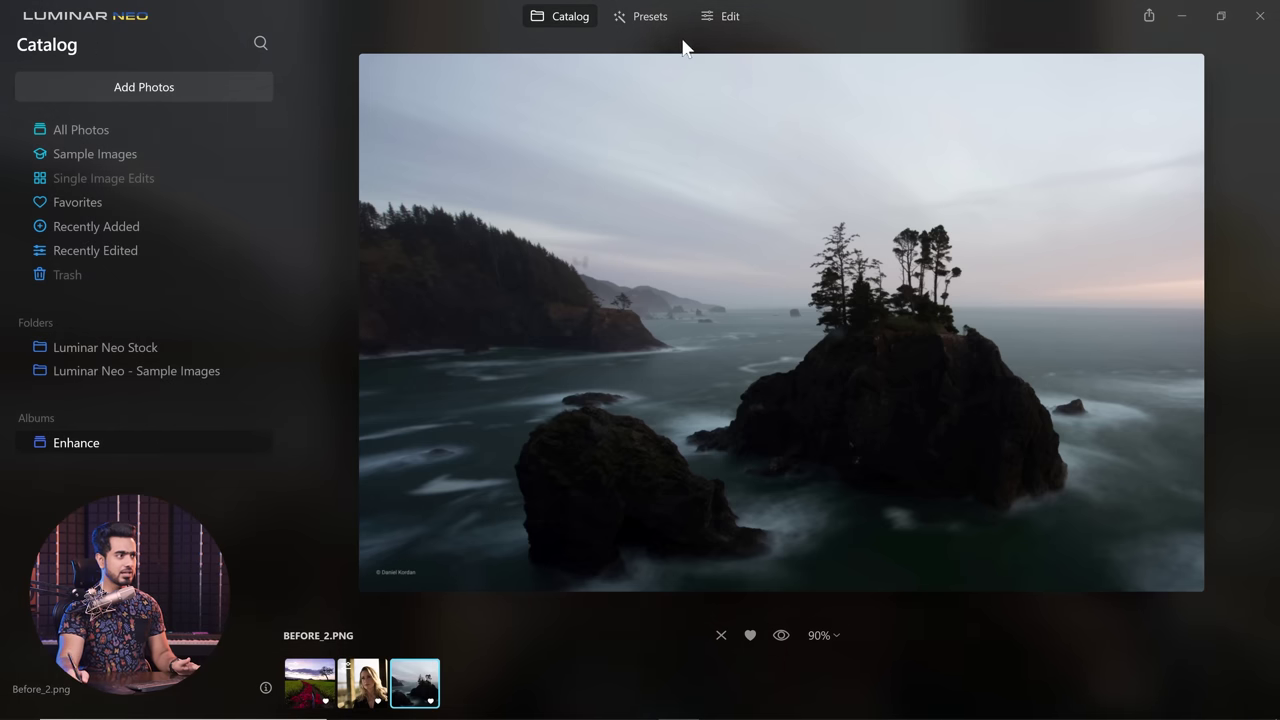
{"action": "left_click", "coordinate": [733, 22]}
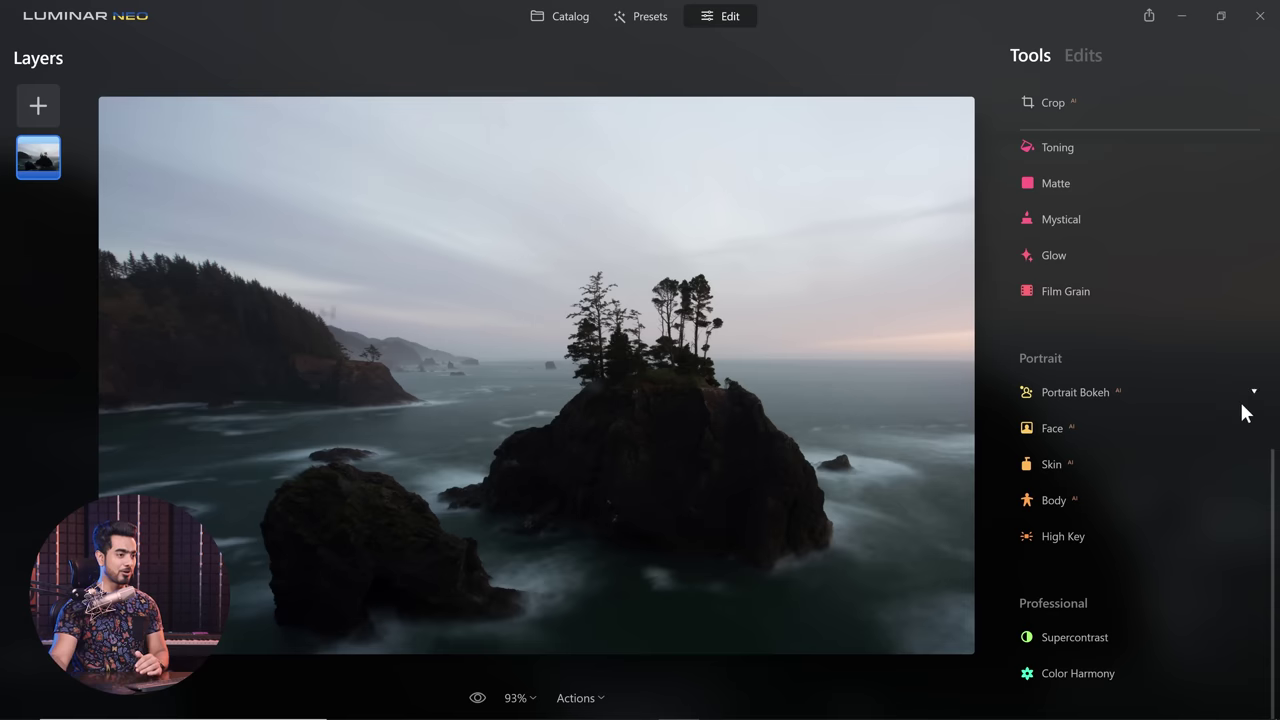
Enhance the seascape with Accent at 100 and compare it with the unedited original.
{"action": "left_click_drag", "start_coordinate": [1275, 488], "coordinate": [1266, 157]}
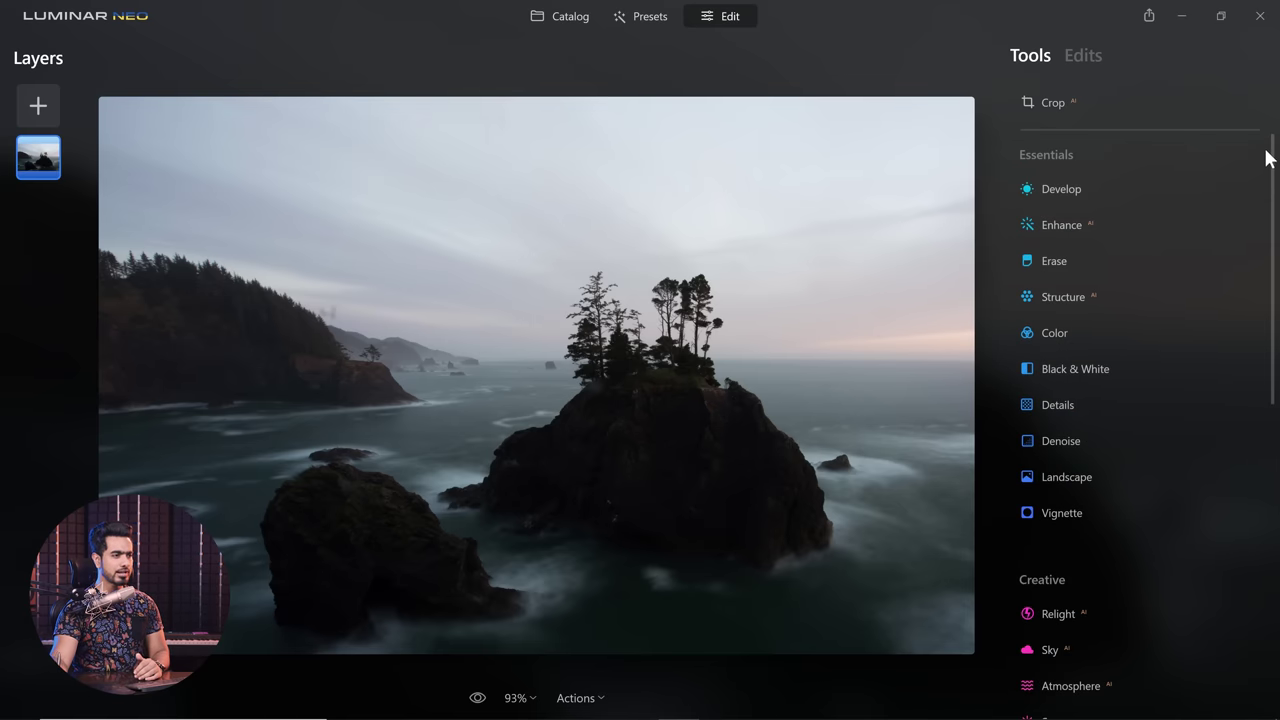
{"action": "left_click", "coordinate": [1066, 225]}
{"action": "left_click_drag", "start_coordinate": [1054, 313], "coordinate": [1250, 313]}
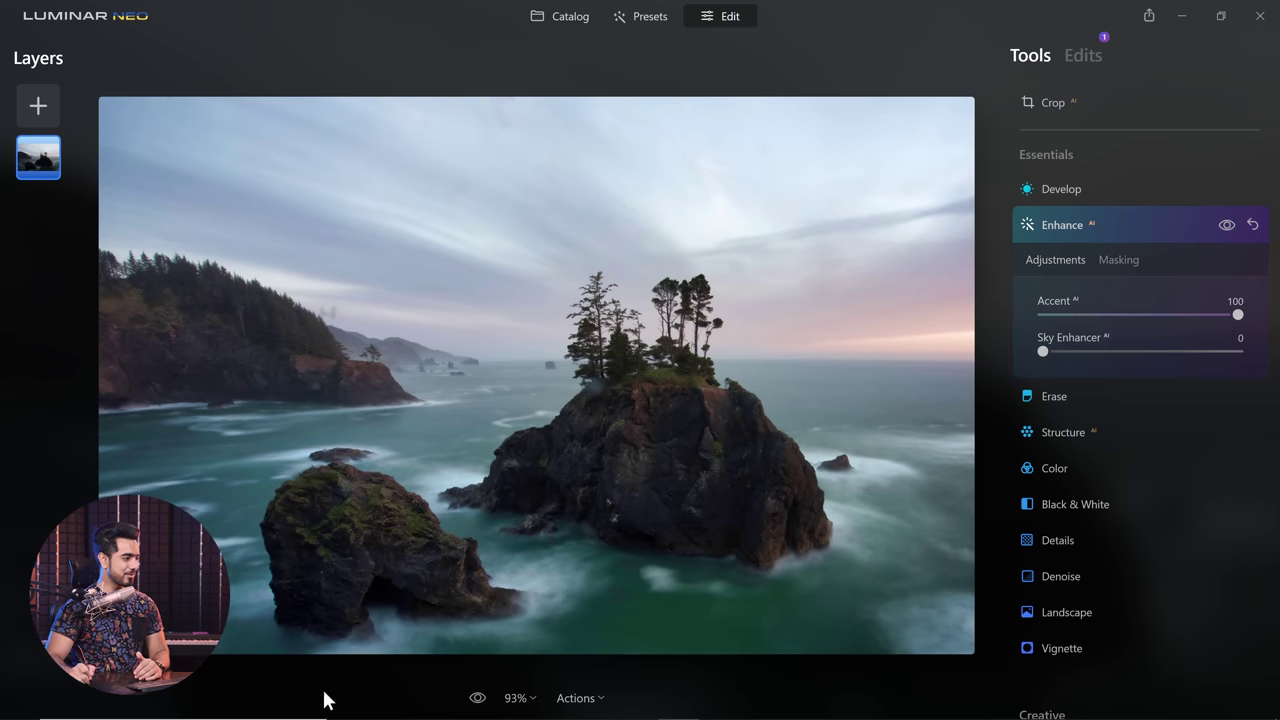
{"action": "left_click", "coordinate": [477, 703]}
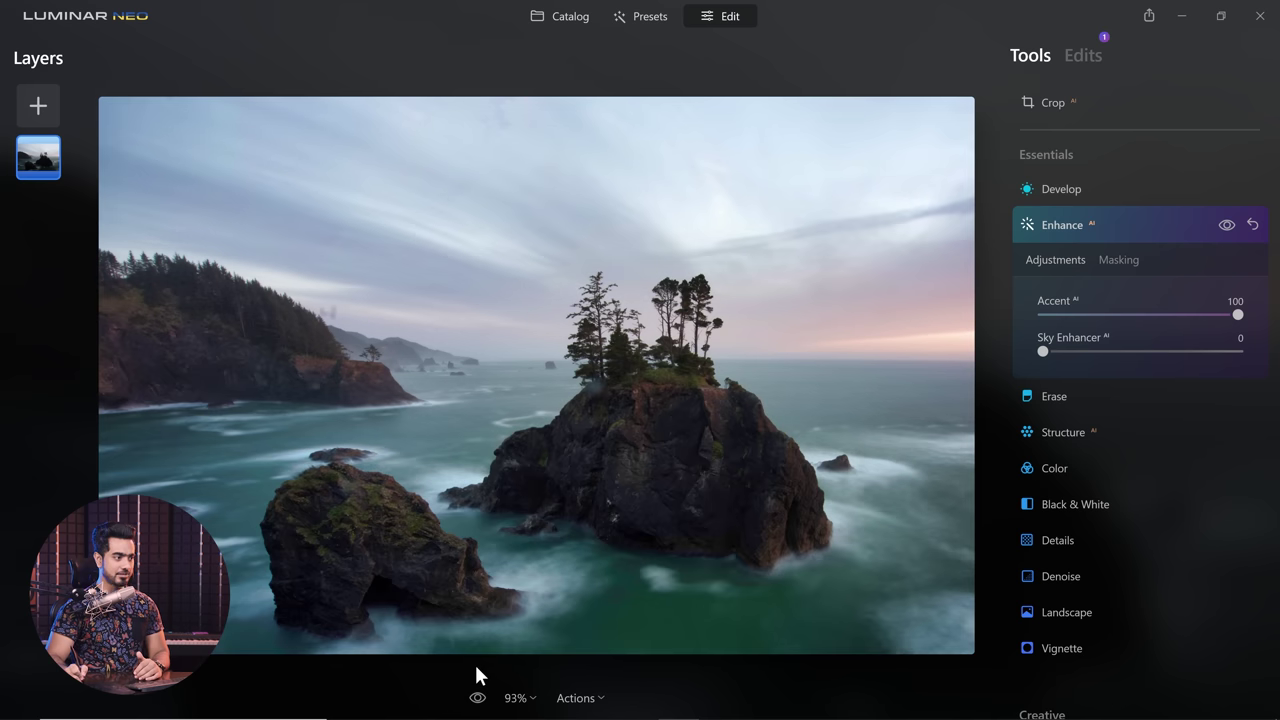
Add a second Enhance adjustment with Accent at 56 and lower the Develop Shadows to about -47.
{"action": "left_click", "coordinate": [1123, 229]}
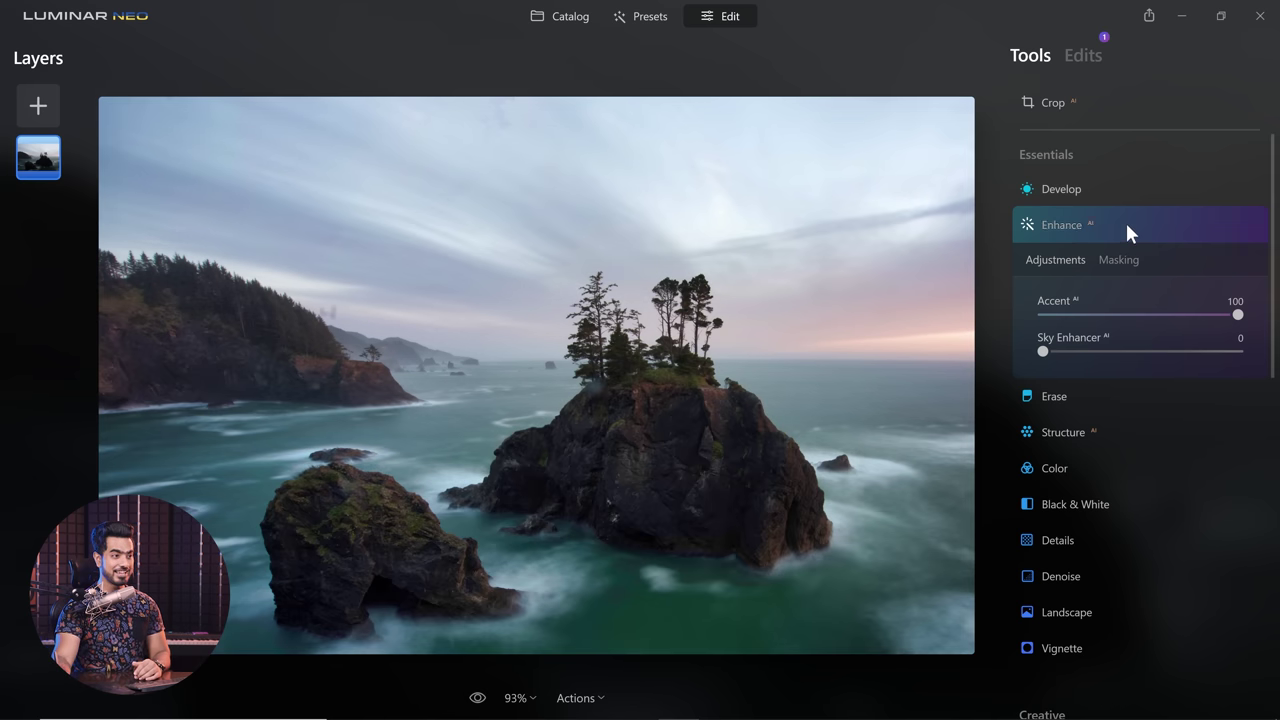
{"action": "left_click", "coordinate": [1101, 226]}
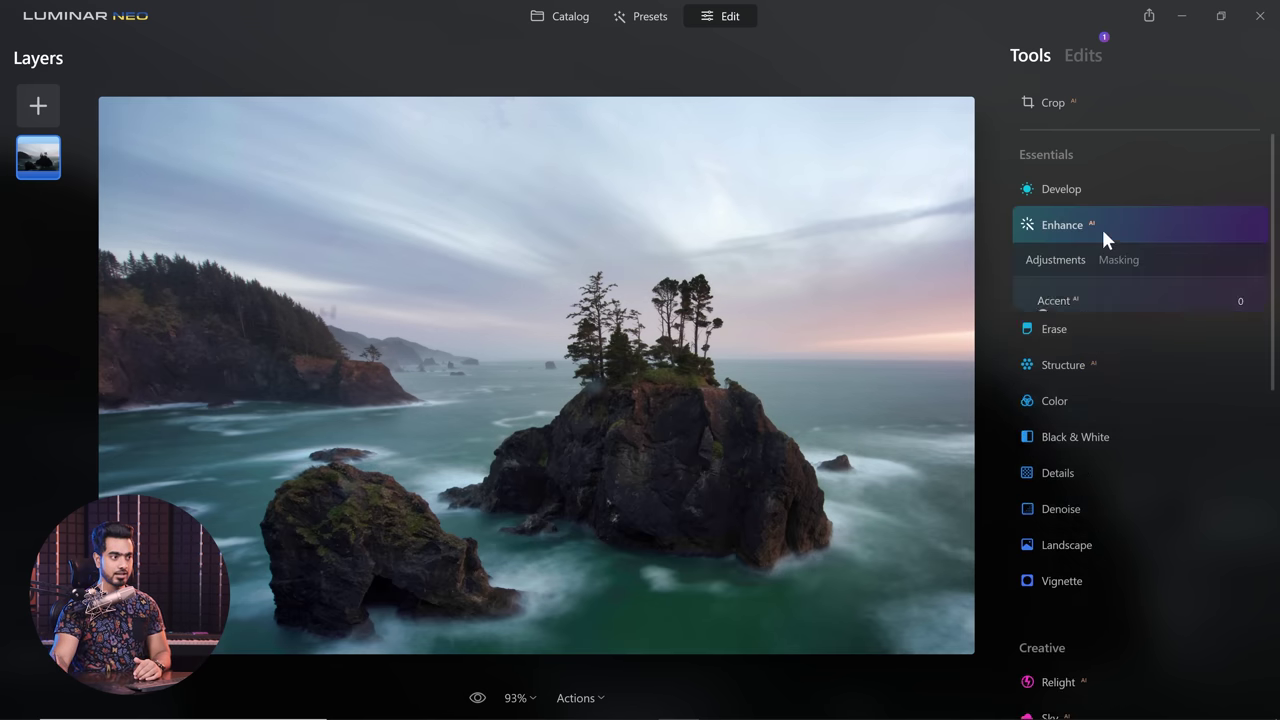
{"action": "left_click_drag", "start_coordinate": [1128, 316], "coordinate": [1206, 316]}
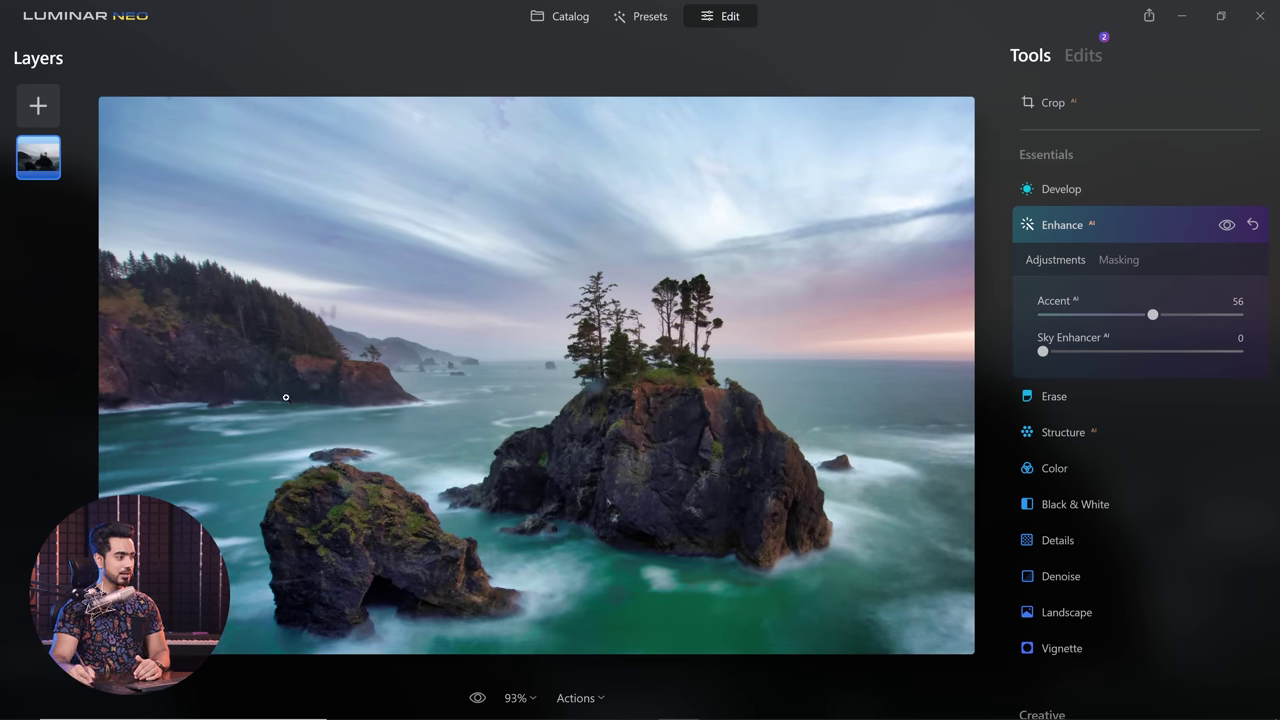
{"action": "left_click", "coordinate": [1072, 189]}
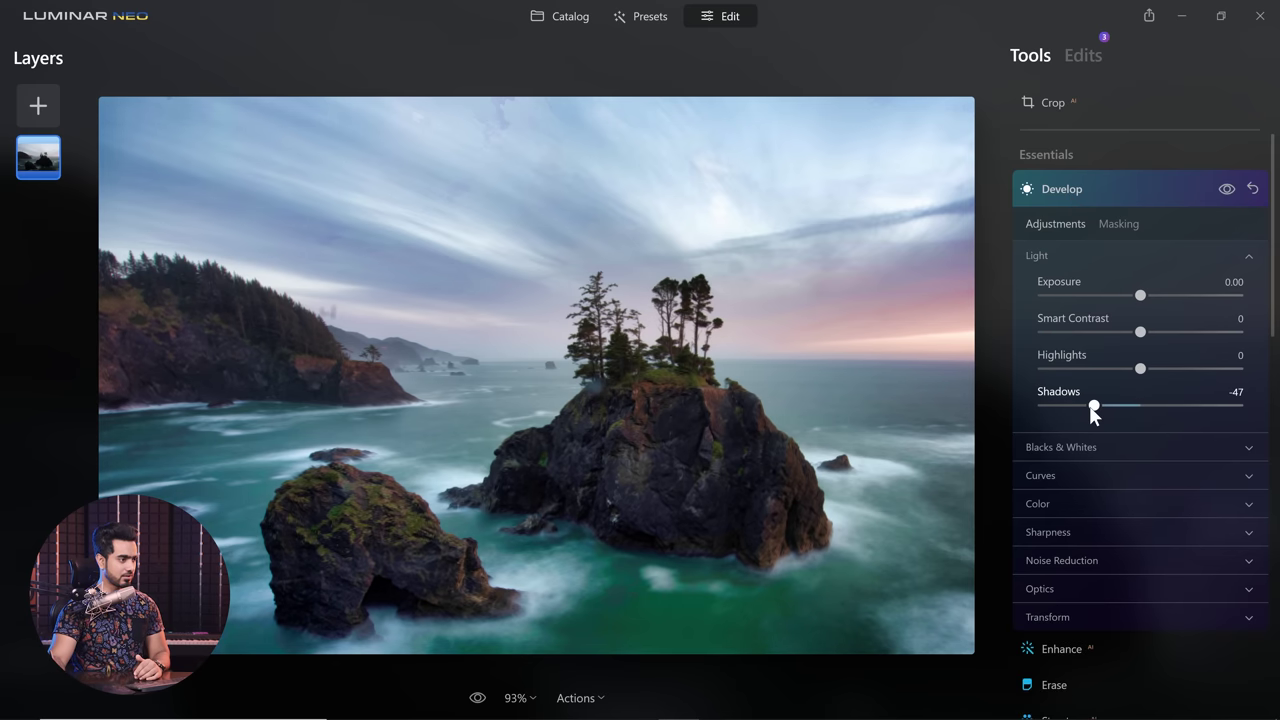
{"action": "left_click", "coordinate": [1133, 188]}
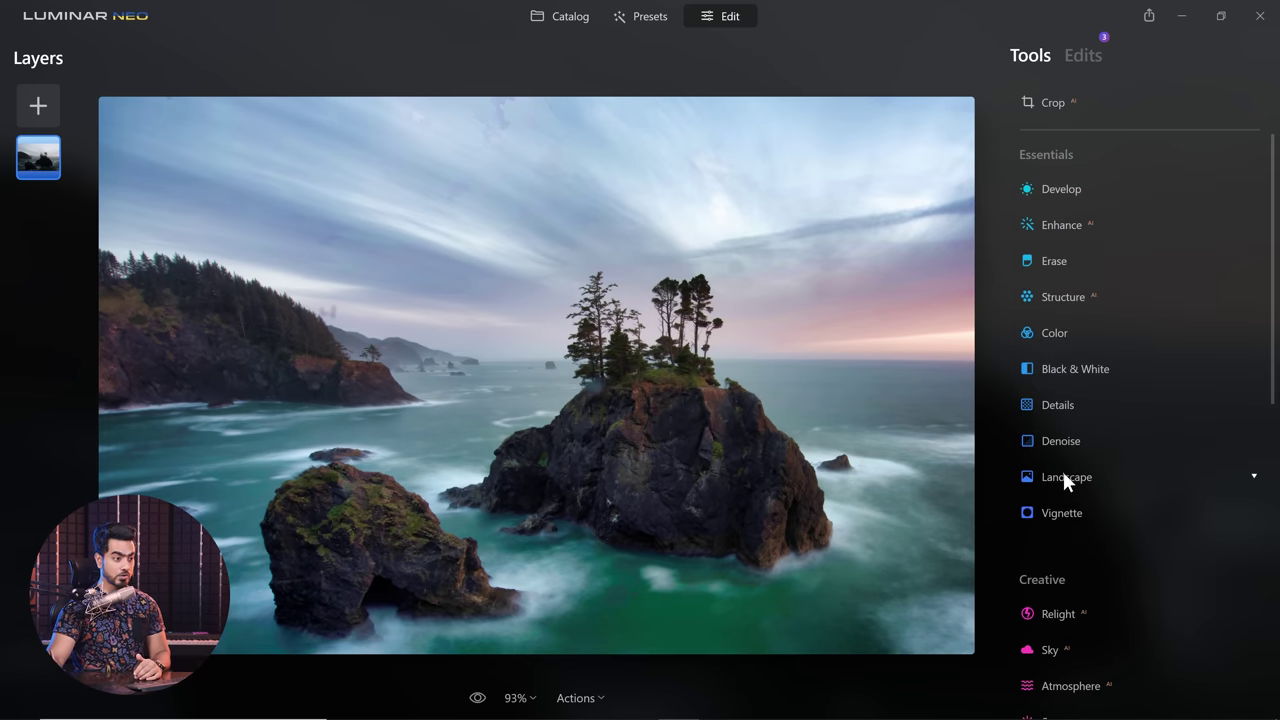
Apply Landscape adjustments with Dehaze 36 and Golden Hour 64 to the seascape and compare it with the original.
{"action": "left_click", "coordinate": [1065, 478]}
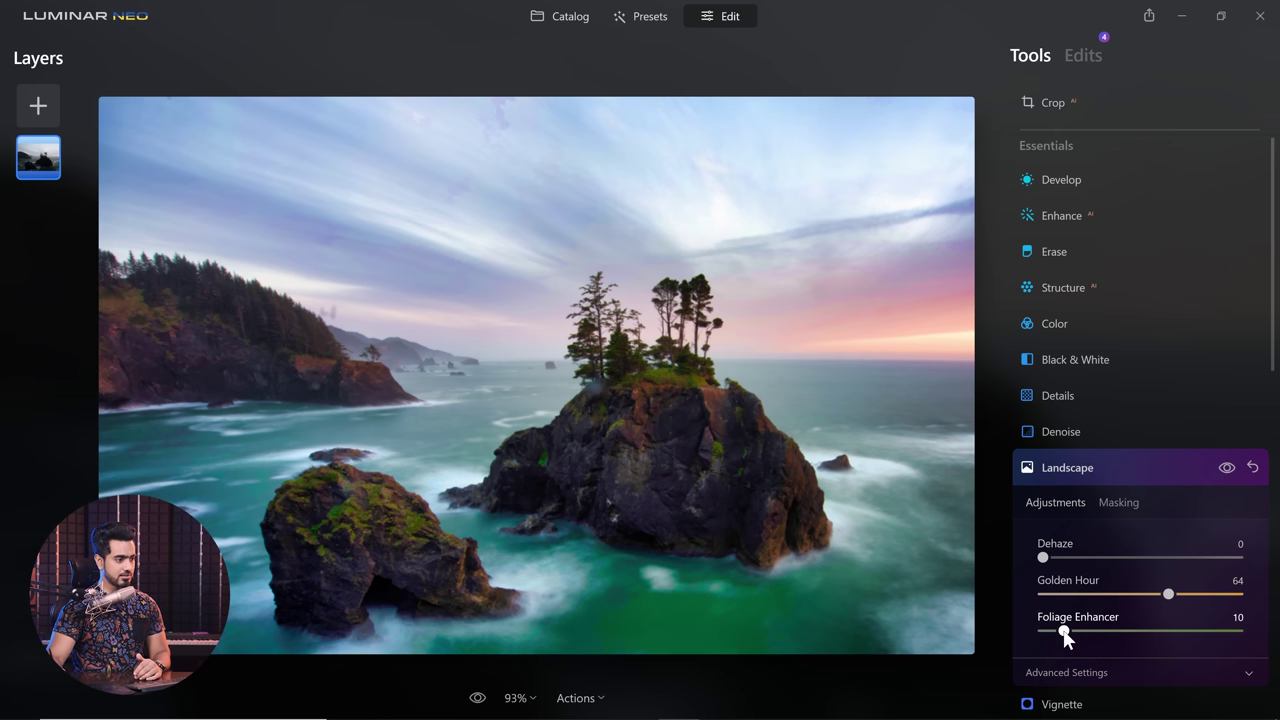
{"action": "mouse_move", "coordinate": [1123, 558]}
{"action": "left_mouse_down"}
{"action": "mouse_move", "coordinate": [1134, 557]}
{"action": "mouse_move", "coordinate": [1115, 560]}
{"action": "left_mouse_up"}
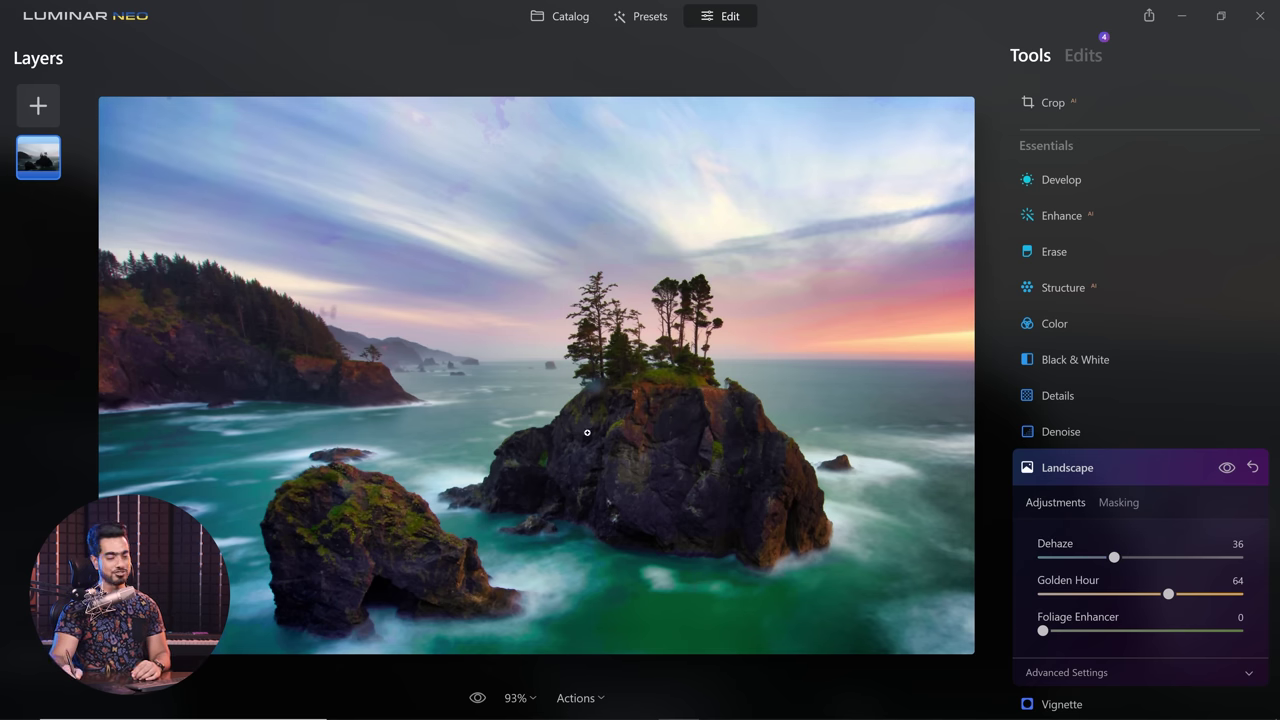
{"action": "left_click", "coordinate": [478, 698]}
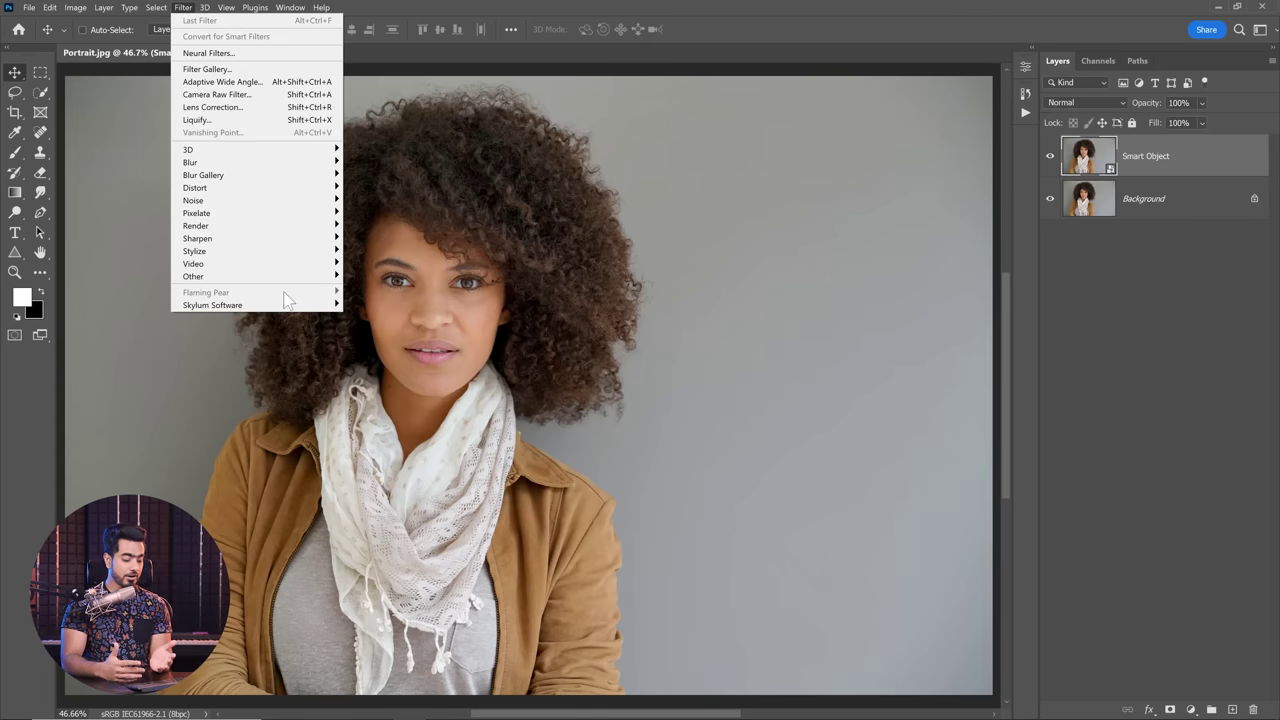
In Photoshop, open the portrait's Smart Object layer in the Luminar Neo filter from Skylum Software and look through its tools.
{"action": "mouse_move", "coordinate": [288, 297]}
{"action": "left_click", "coordinate": [368, 320]}
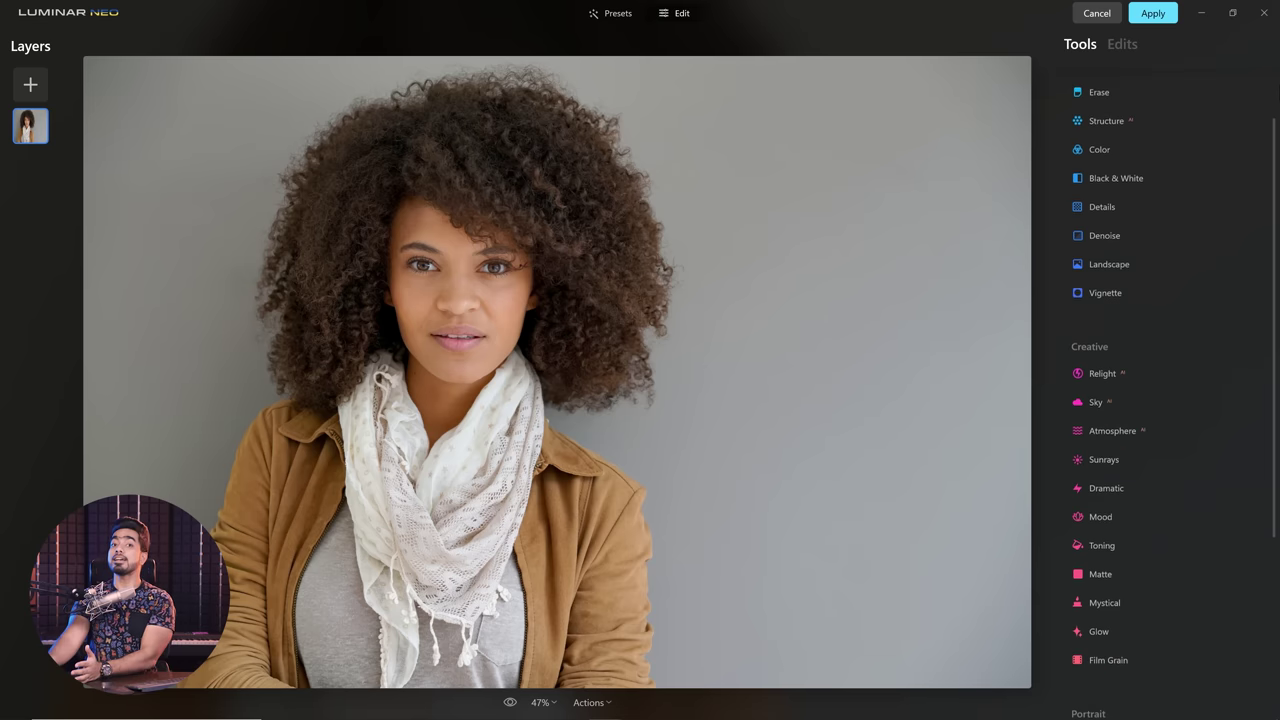
{"action": "scroll", "coordinate": [1150, 380], "scroll_direction": "down", "scroll_amount": 5}
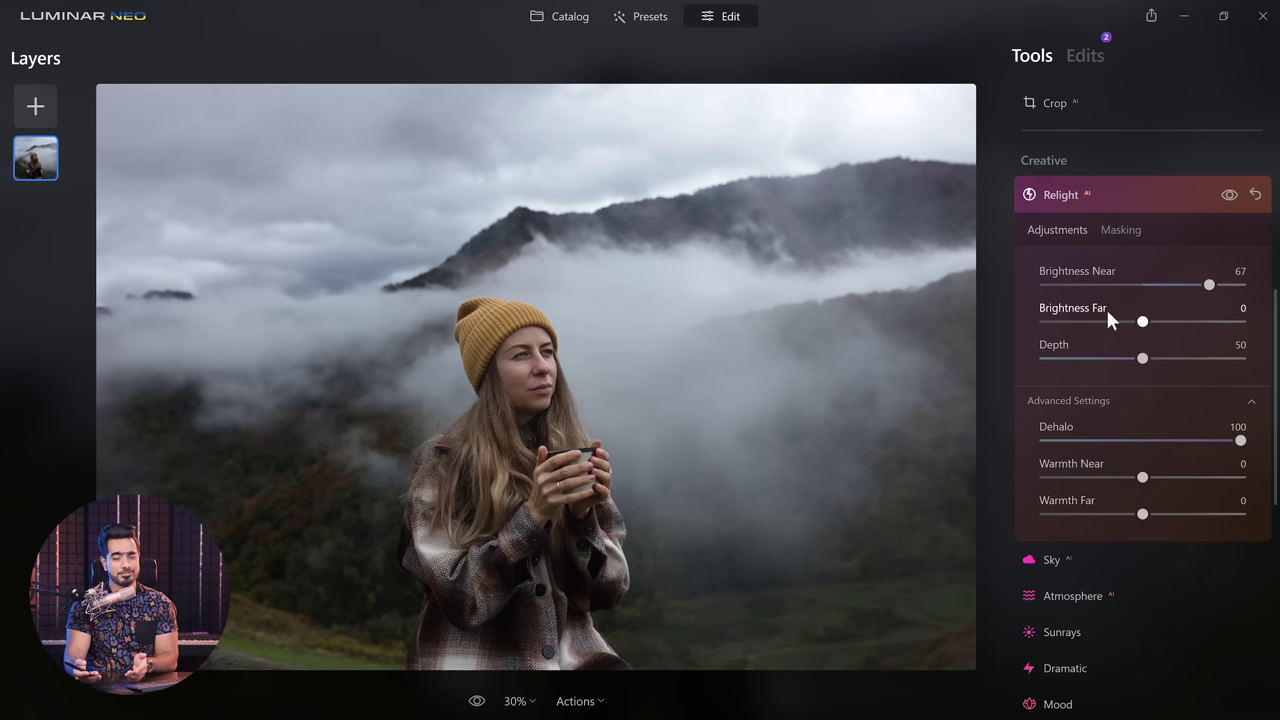
Darken the misty mountain background behind the woman in the yellow beanie by lowering Relight's Brightness Far.
{"action": "left_click_drag", "start_coordinate": [1143, 322], "coordinate": [1074, 324]}
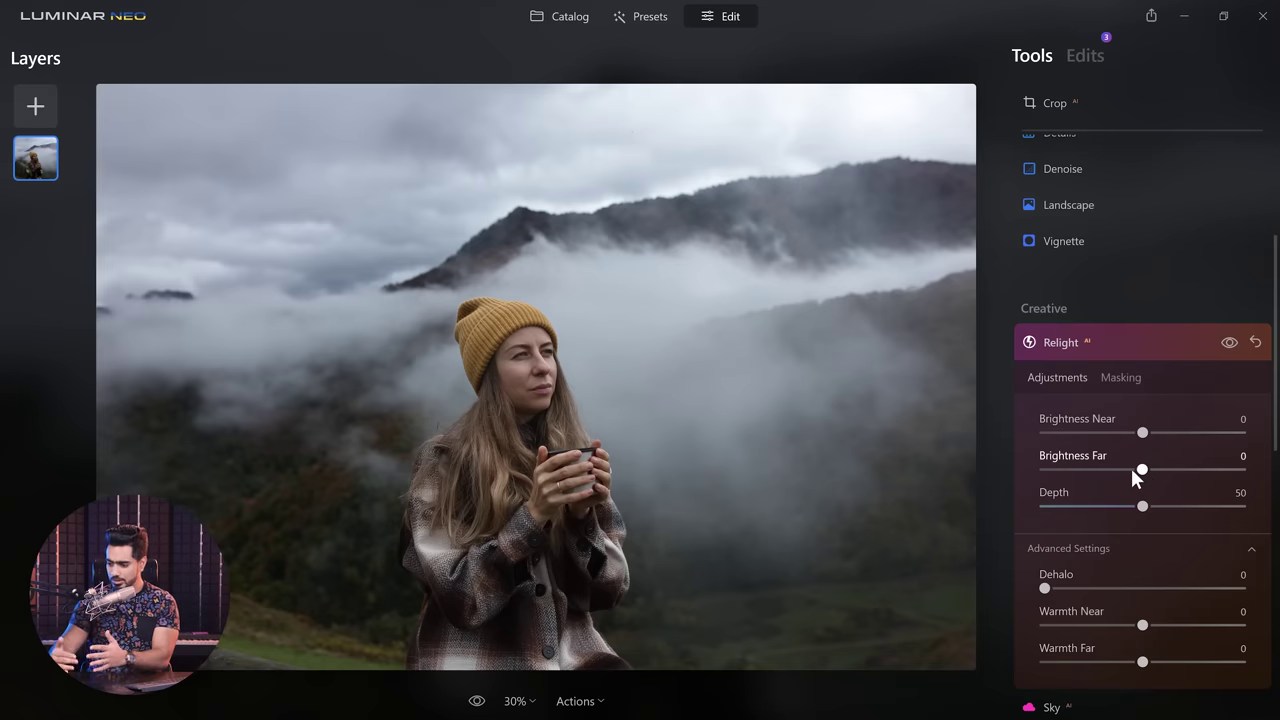
{"action": "left_click_drag", "start_coordinate": [1140, 469], "coordinate": [1100, 473]}
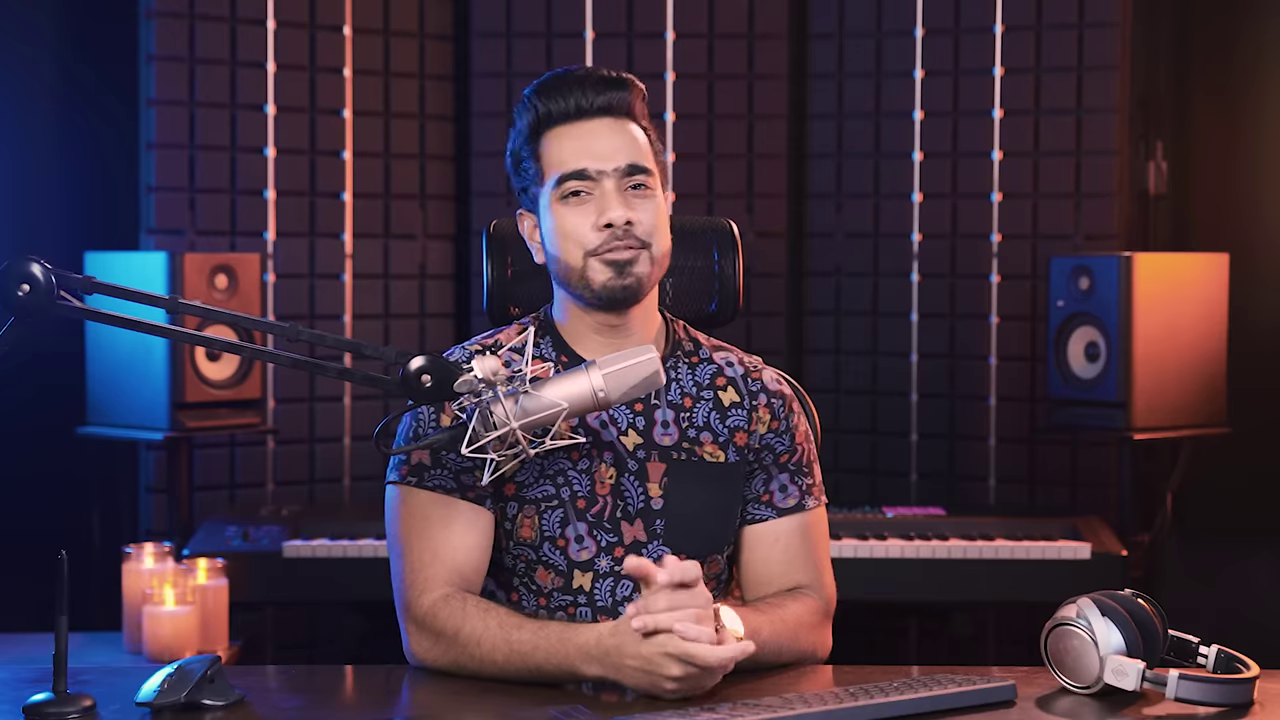